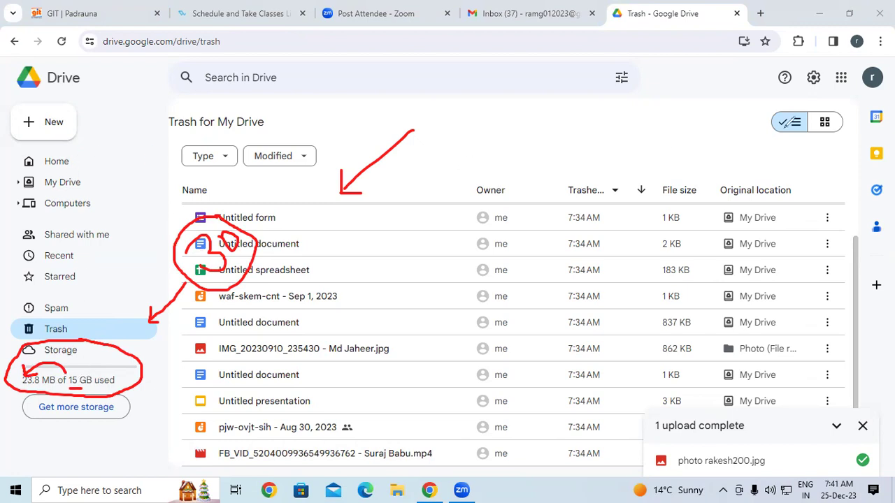
- Open the Google One plans page for more storage and examine what the free 15 GB plan includes
{"action": "key", "text": "Escape"}
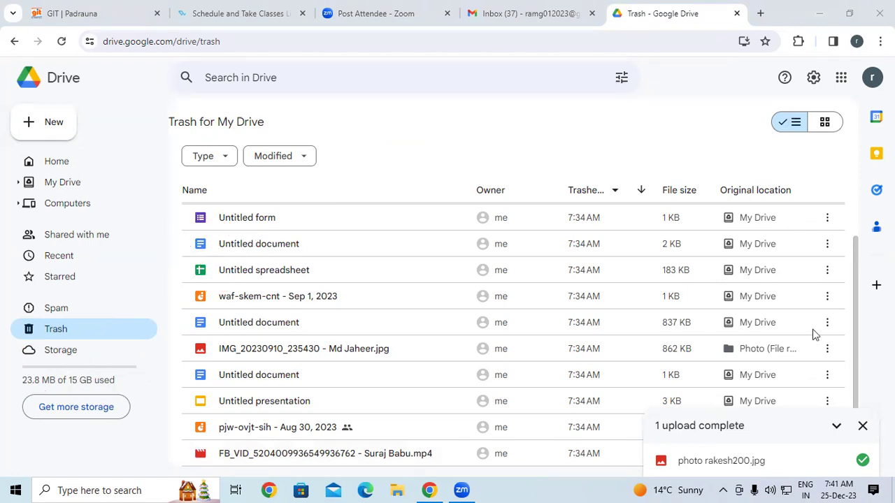
{"action": "left_click", "coordinate": [83, 416]}
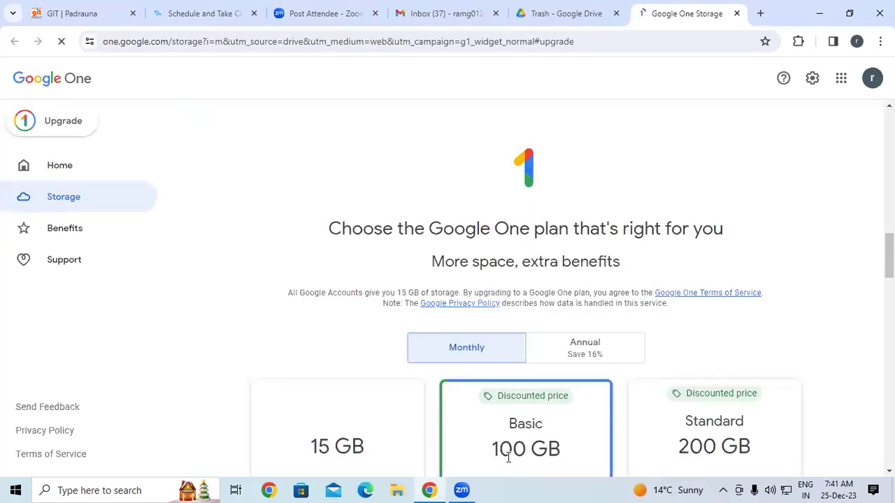
{"action": "scroll", "coordinate": [296, 316], "scroll_direction": "down", "scroll_amount": 5}
{"action": "left_click_drag", "start_coordinate": [294, 320], "coordinate": [365, 323]}
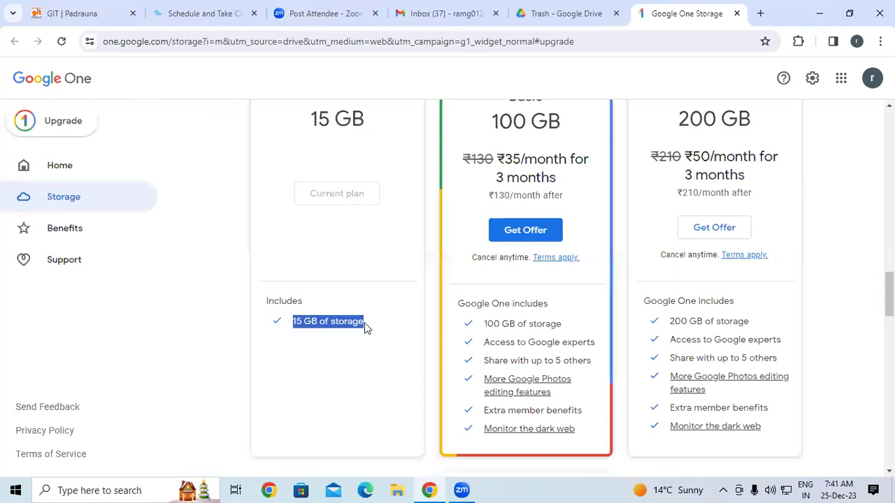
{"action": "left_click", "coordinate": [277, 306]}
{"action": "double_click", "coordinate": [276, 307]}
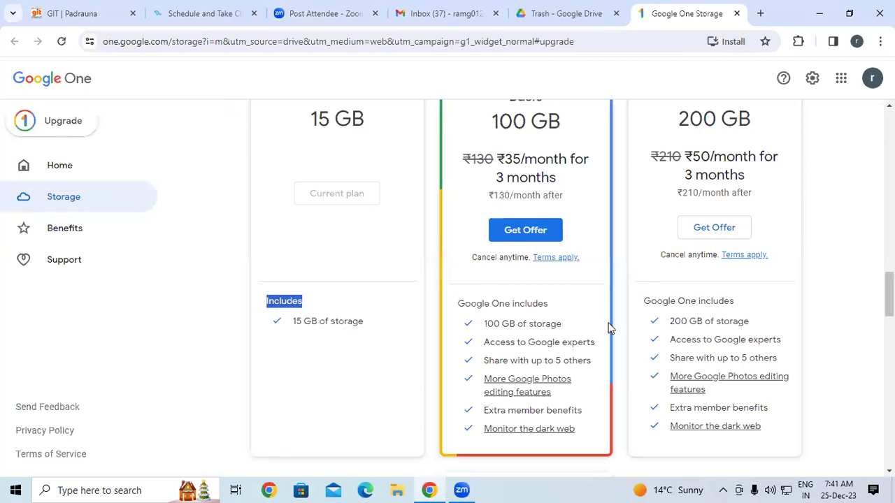
- Examine the storage size, discounted price and regular monthly price of the Basic 100 GB plan
{"action": "scroll", "coordinate": [492, 205], "scroll_direction": "up", "scroll_amount": 1}
{"action": "left_click_drag", "start_coordinate": [491, 206], "coordinate": [567, 232]}
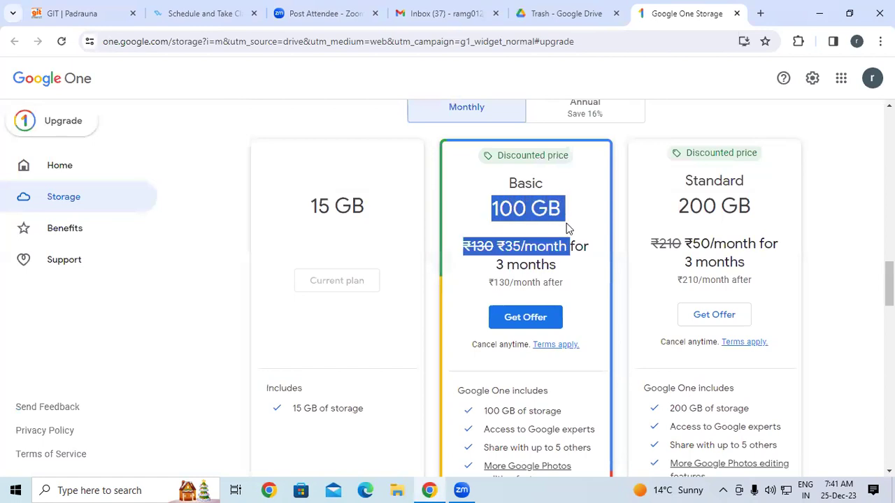
{"action": "scroll", "coordinate": [567, 232], "scroll_direction": "down", "scroll_amount": 1}
{"action": "left_click", "coordinate": [548, 238]}
{"action": "left_click_drag", "start_coordinate": [504, 224], "coordinate": [575, 225]}
{"action": "left_click", "coordinate": [511, 242]}
{"action": "left_click_drag", "start_coordinate": [505, 225], "coordinate": [525, 230]}
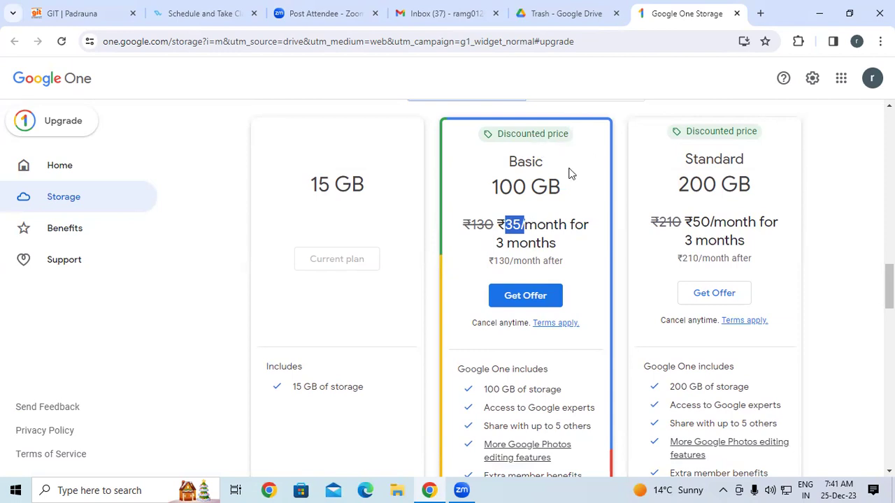
{"action": "left_click", "coordinate": [471, 242]}
{"action": "left_click_drag", "start_coordinate": [490, 261], "coordinate": [511, 262]}
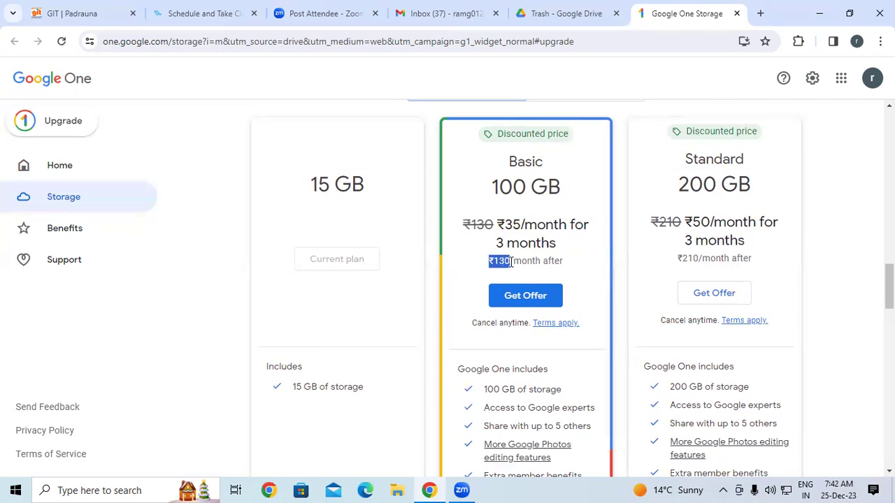
- Examine the Standard 200 GB and Premium 2 TB plan offers, and close the Google One page
{"action": "scroll", "coordinate": [519, 263], "scroll_direction": "down", "scroll_amount": 1}
{"action": "scroll", "coordinate": [527, 275], "scroll_direction": "up", "scroll_amount": 2}
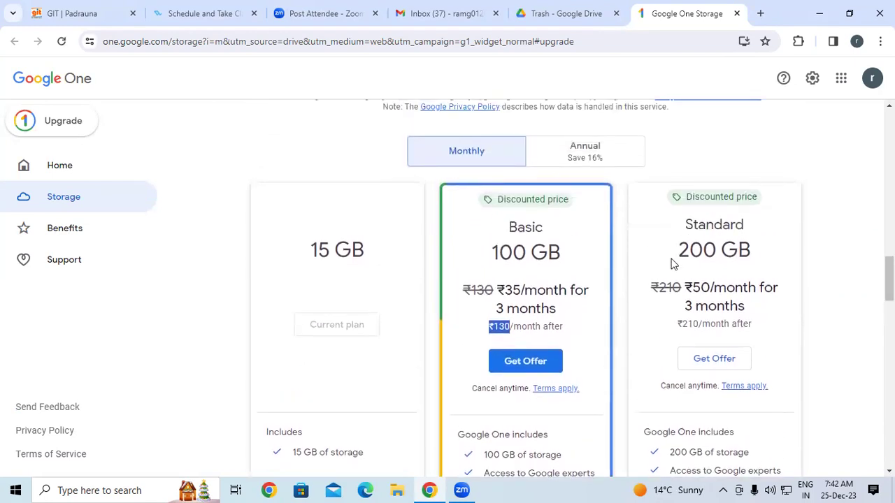
{"action": "left_click_drag", "start_coordinate": [677, 252], "coordinate": [717, 251]}
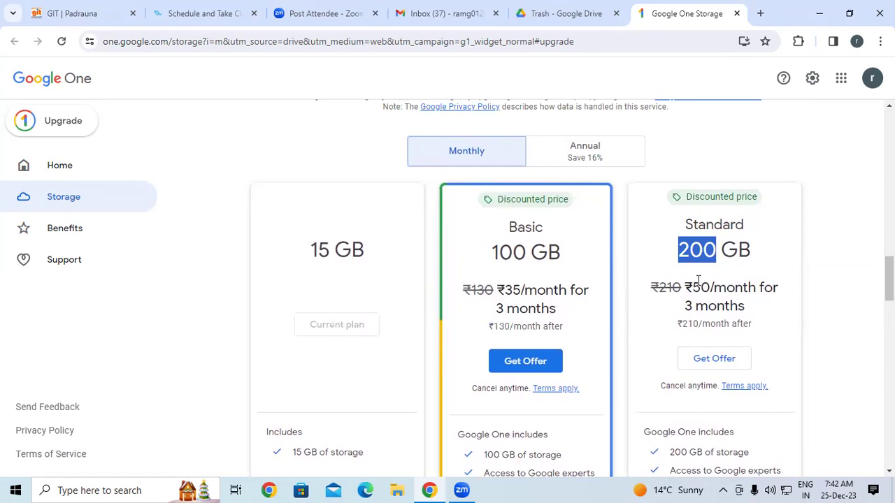
{"action": "left_click_drag", "start_coordinate": [693, 287], "coordinate": [710, 287]}
{"action": "scroll", "coordinate": [708, 290], "scroll_direction": "down", "scroll_amount": 2}
{"action": "scroll", "coordinate": [709, 289], "scroll_direction": "down", "scroll_amount": 6}
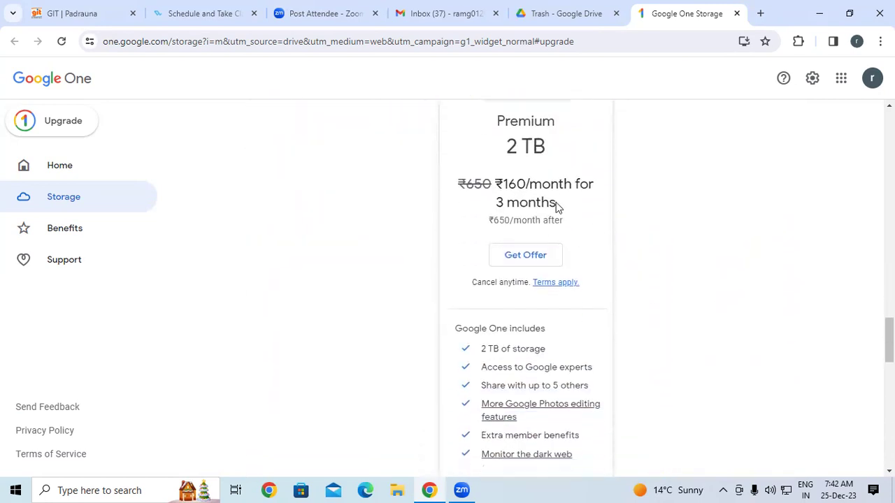
{"action": "left_click_drag", "start_coordinate": [508, 146], "coordinate": [555, 150]}
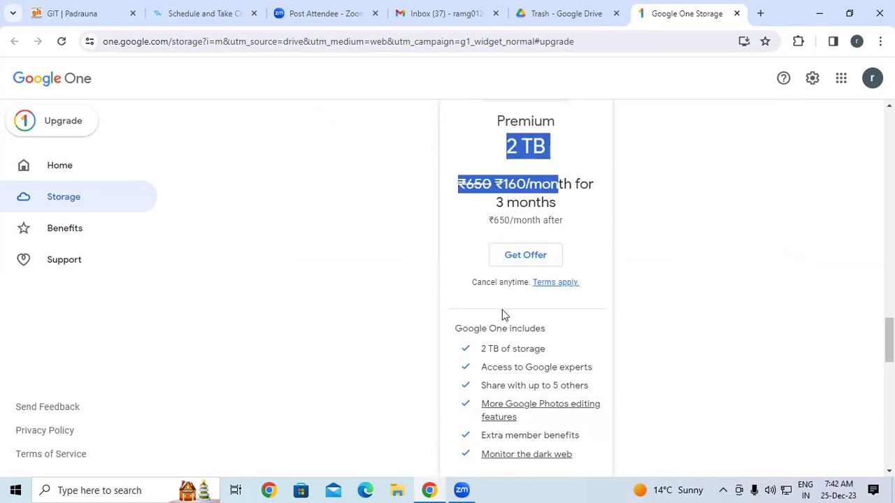
{"action": "scroll", "coordinate": [501, 314], "scroll_direction": "down", "scroll_amount": 2}
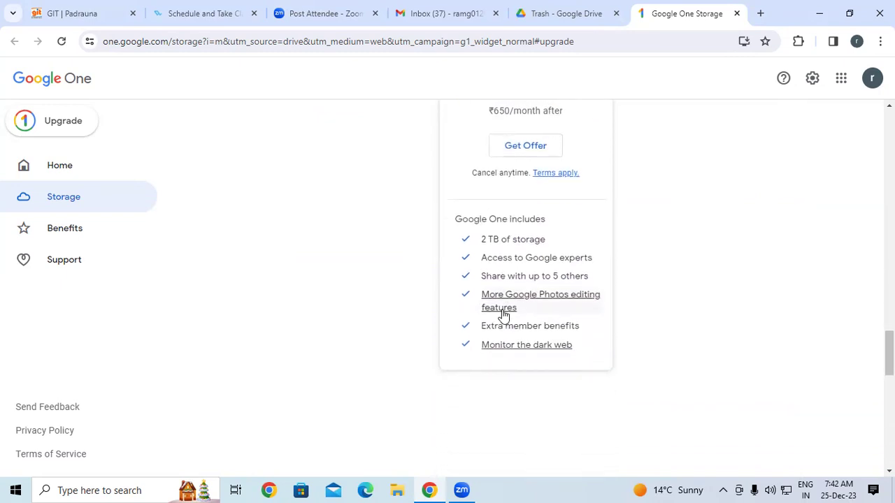
{"action": "scroll", "coordinate": [502, 316], "scroll_direction": "up", "scroll_amount": 4}
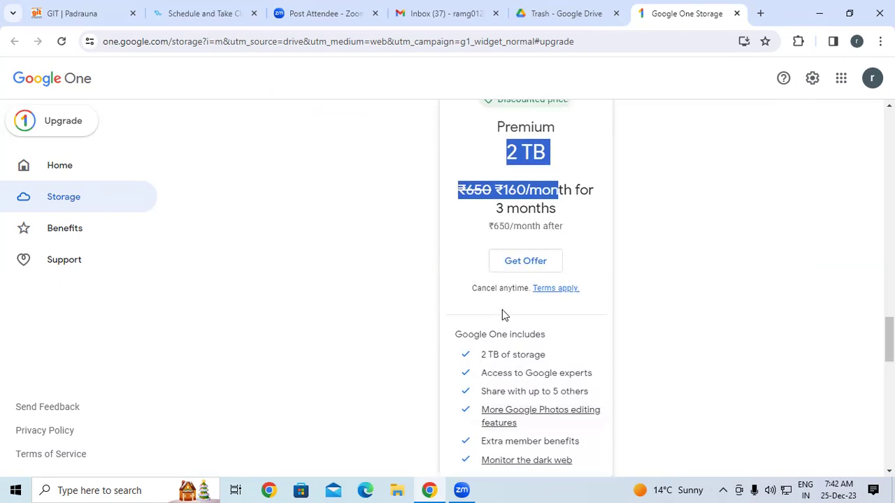
{"action": "left_click", "coordinate": [736, 13]}
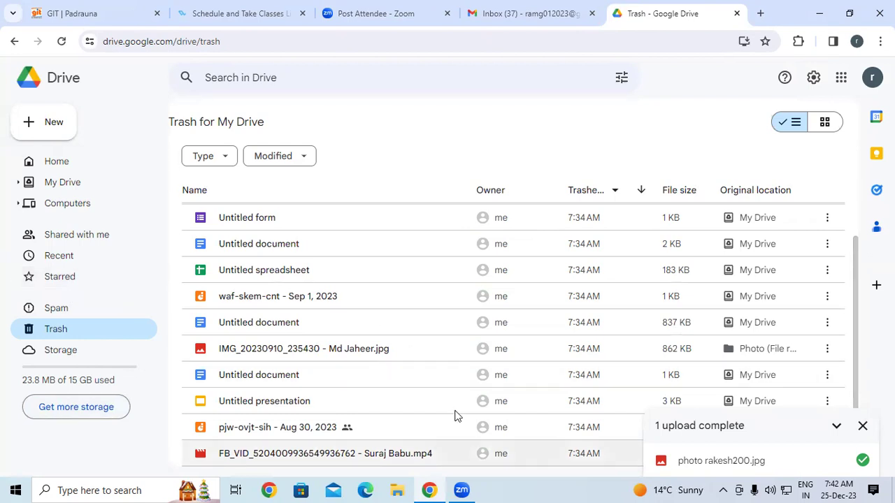
{"action": "mouse_move", "coordinate": [442, 110]}
{"action": "left_mouse_down"}
{"action": "mouse_move", "coordinate": [454, 118]}
{"action": "mouse_move", "coordinate": [435, 109]}
{"action": "left_mouse_up"}
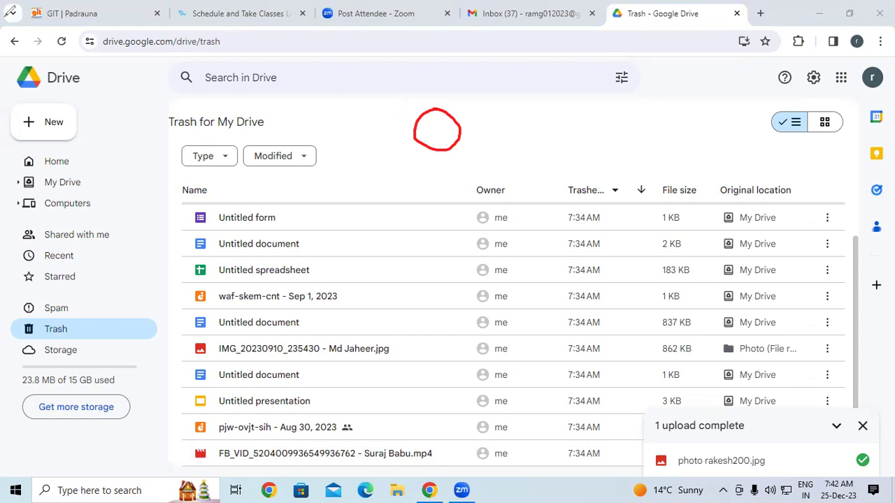
{"action": "mouse_move", "coordinate": [591, 149]}
{"action": "left_mouse_down"}
{"action": "mouse_move", "coordinate": [615, 139]}
{"action": "mouse_move", "coordinate": [594, 120]}
{"action": "left_mouse_up"}
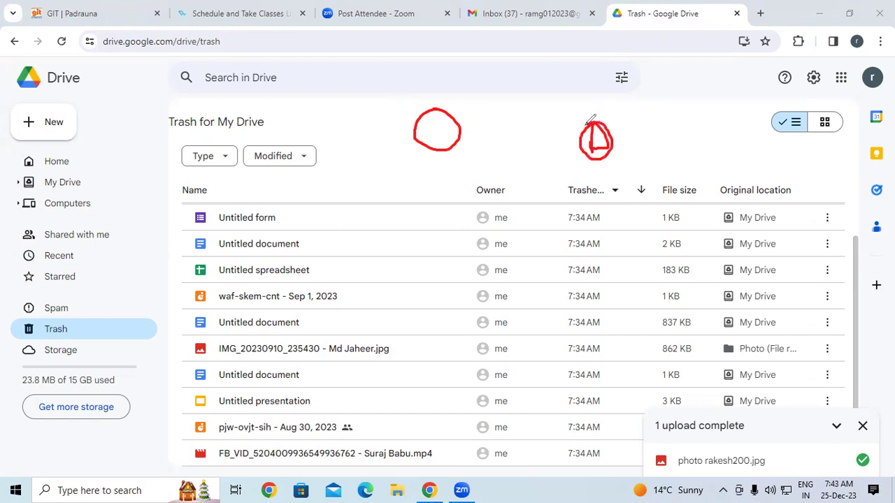
{"action": "mouse_move", "coordinate": [665, 94]}
{"action": "left_mouse_down"}
{"action": "mouse_move", "coordinate": [634, 132]}
{"action": "mouse_move", "coordinate": [658, 134]}
{"action": "left_mouse_up"}
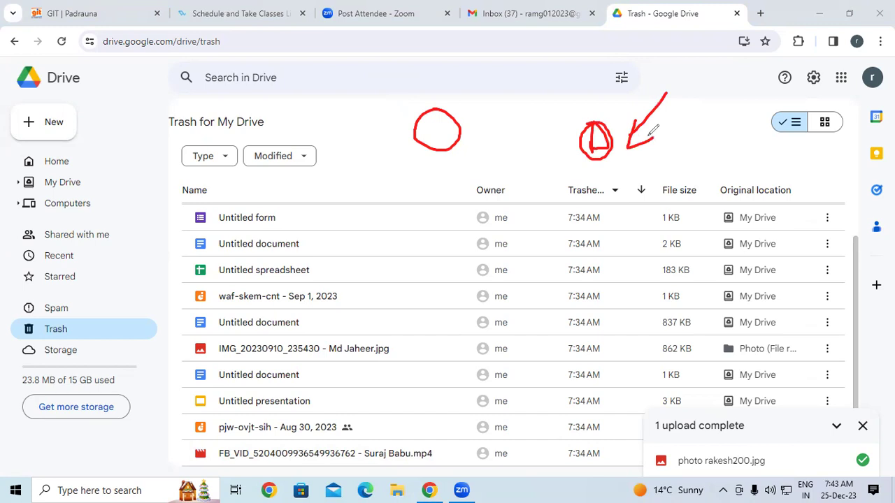
{"action": "mouse_move", "coordinate": [318, 86]}
{"action": "left_mouse_down"}
{"action": "mouse_move", "coordinate": [312, 111]}
{"action": "mouse_move", "coordinate": [303, 99]}
{"action": "left_mouse_up"}
{"action": "mouse_move", "coordinate": [288, 218]}
{"action": "left_mouse_down"}
{"action": "mouse_move", "coordinate": [316, 210]}
{"action": "mouse_move", "coordinate": [308, 199]}
{"action": "left_mouse_up"}
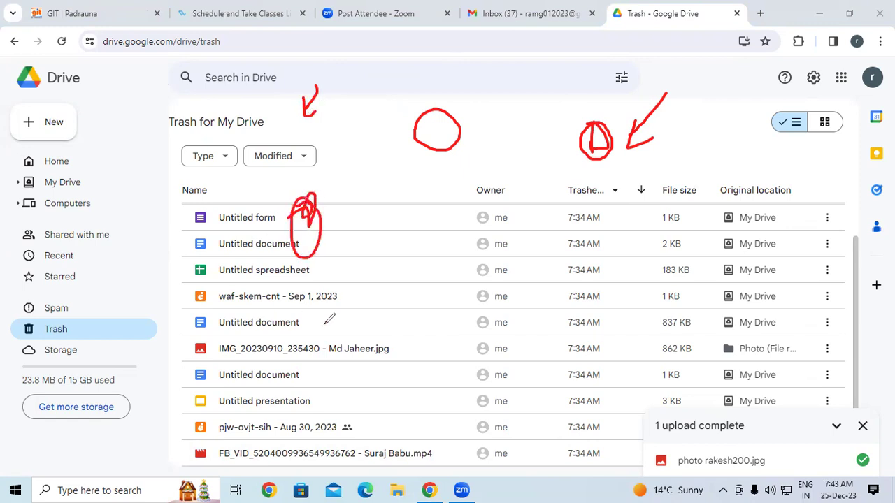
{"action": "mouse_move", "coordinate": [339, 252]}
{"action": "left_mouse_down"}
{"action": "mouse_move", "coordinate": [350, 246]}
{"action": "mouse_move", "coordinate": [348, 271]}
{"action": "mouse_move", "coordinate": [358, 270]}
{"action": "left_mouse_up"}
{"action": "mouse_move", "coordinate": [355, 237]}
{"action": "left_mouse_down"}
{"action": "mouse_move", "coordinate": [323, 253]}
{"action": "mouse_move", "coordinate": [383, 245]}
{"action": "mouse_move", "coordinate": [355, 234]}
{"action": "left_mouse_up"}
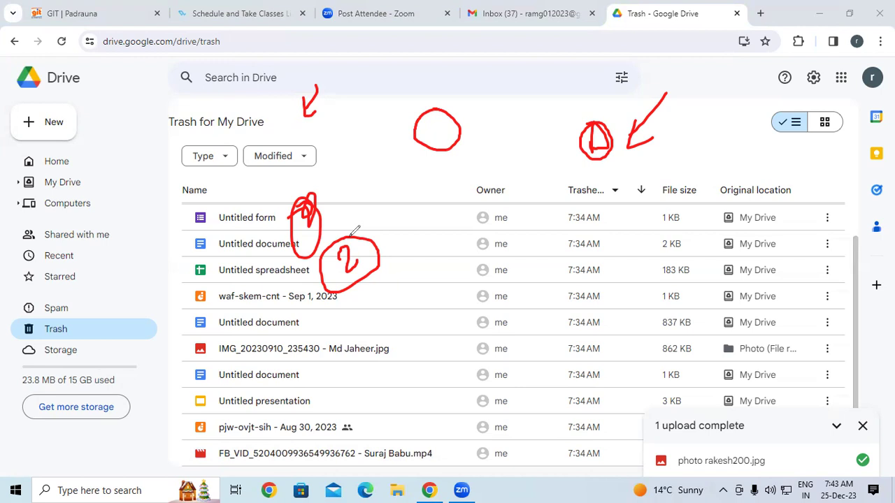
{"action": "mouse_move", "coordinate": [432, 318]}
{"action": "left_mouse_down"}
{"action": "mouse_move", "coordinate": [472, 286]}
{"action": "mouse_move", "coordinate": [526, 344]}
{"action": "left_mouse_up"}
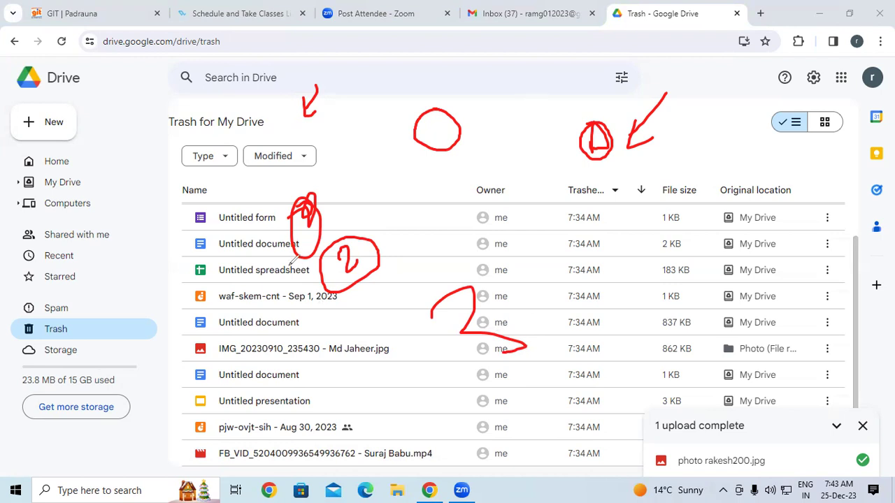
{"action": "mouse_move", "coordinate": [403, 220]}
{"action": "left_mouse_down"}
{"action": "mouse_move", "coordinate": [438, 186]}
{"action": "mouse_move", "coordinate": [442, 202]}
{"action": "left_mouse_up"}
{"action": "mouse_move", "coordinate": [503, 190]}
{"action": "left_mouse_down"}
{"action": "mouse_move", "coordinate": [478, 226]}
{"action": "mouse_move", "coordinate": [507, 215]}
{"action": "left_mouse_up"}
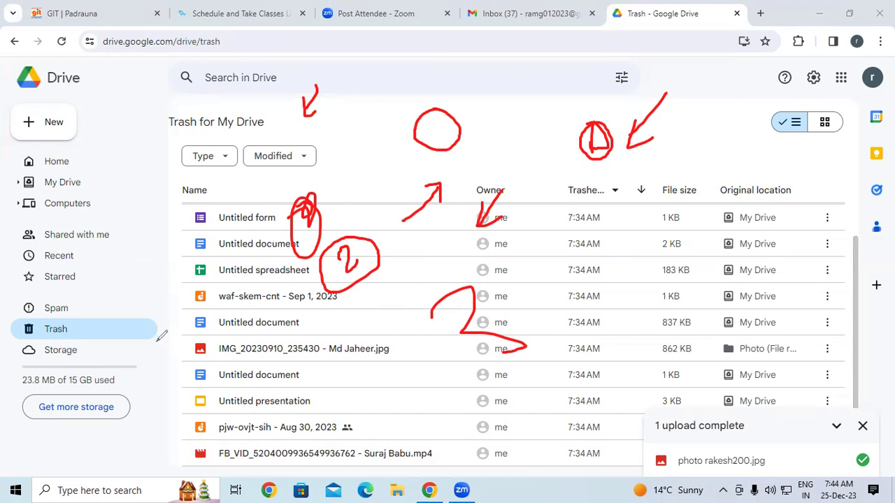
{"action": "mouse_move", "coordinate": [54, 390]}
{"action": "left_mouse_down"}
{"action": "mouse_move", "coordinate": [16, 414]}
{"action": "mouse_move", "coordinate": [74, 424]}
{"action": "mouse_move", "coordinate": [137, 405]}
{"action": "mouse_move", "coordinate": [49, 390]}
{"action": "left_mouse_up"}
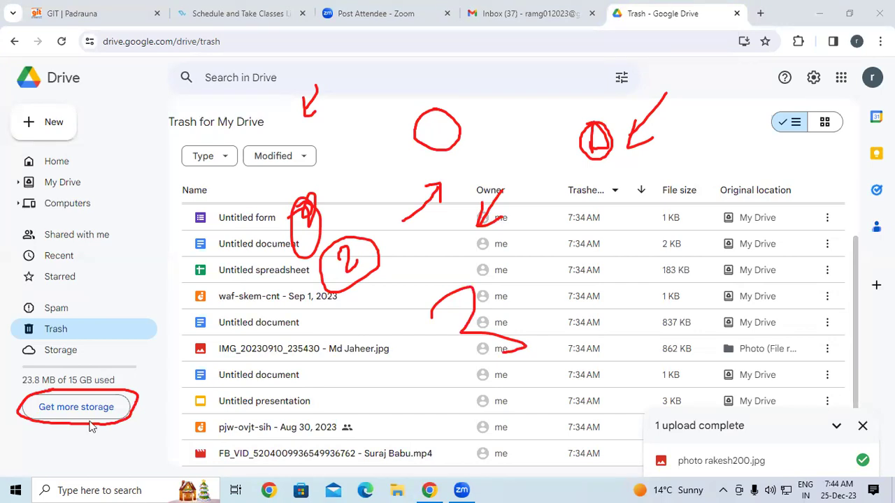
- Create a folder in My Drive with the default name Untitled folder, and open it
{"action": "left_click", "coordinate": [74, 188]}
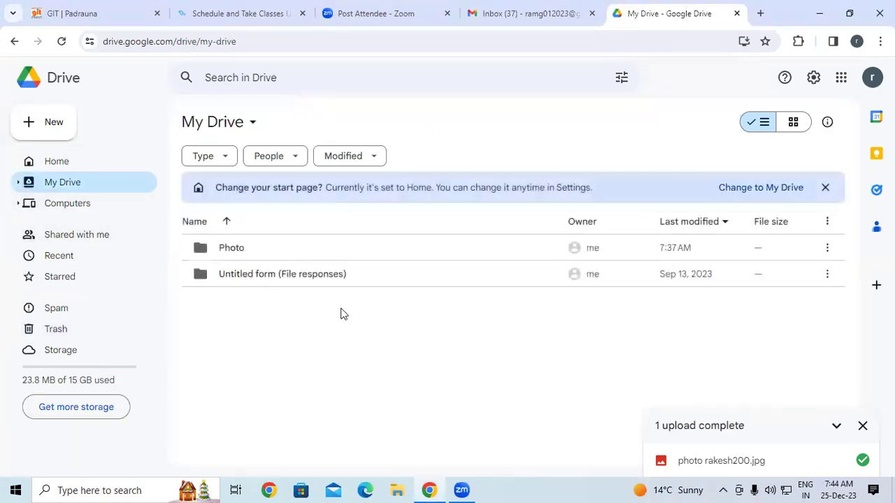
{"action": "left_click", "coordinate": [40, 134]}
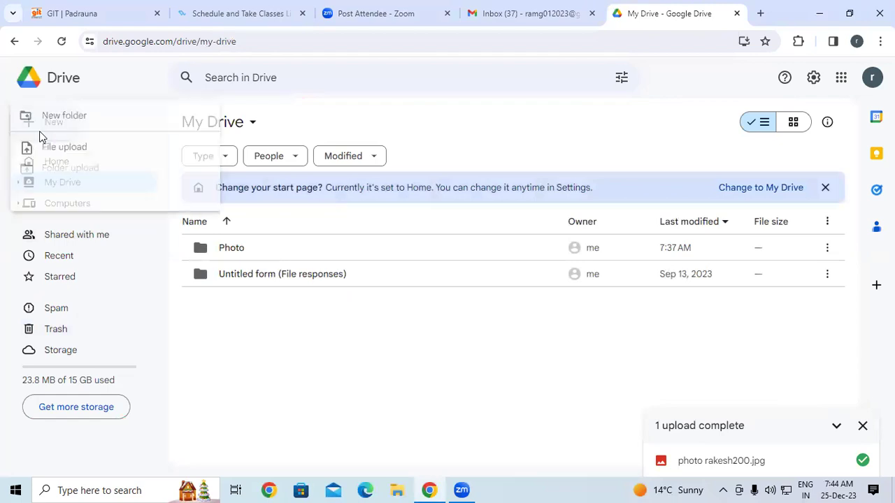
{"action": "left_click", "coordinate": [75, 132]}
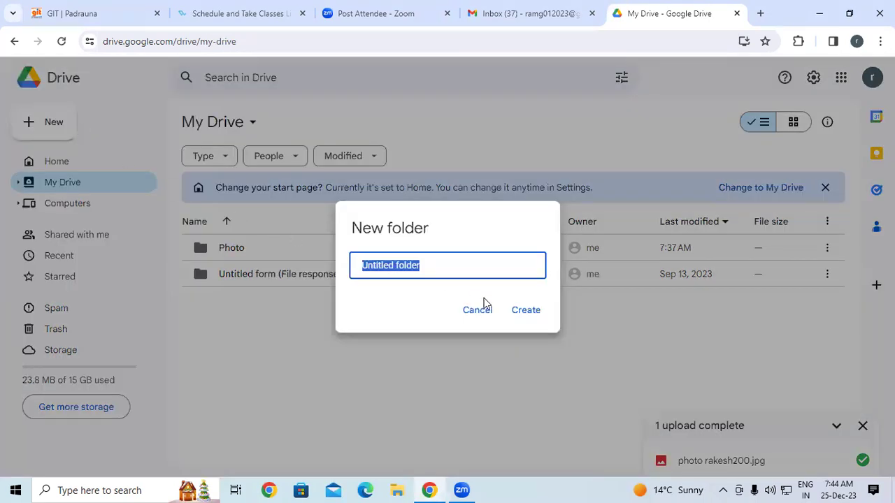
{"action": "left_click", "coordinate": [528, 311]}
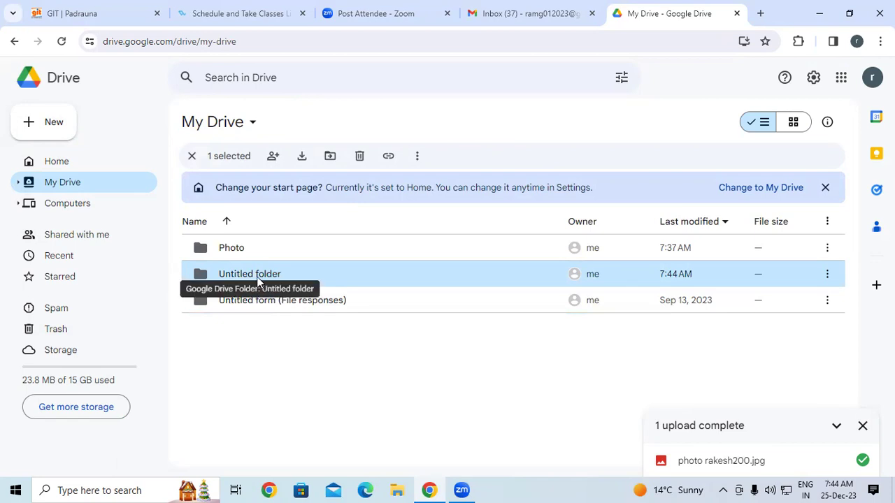
{"action": "double_click", "coordinate": [253, 274]}
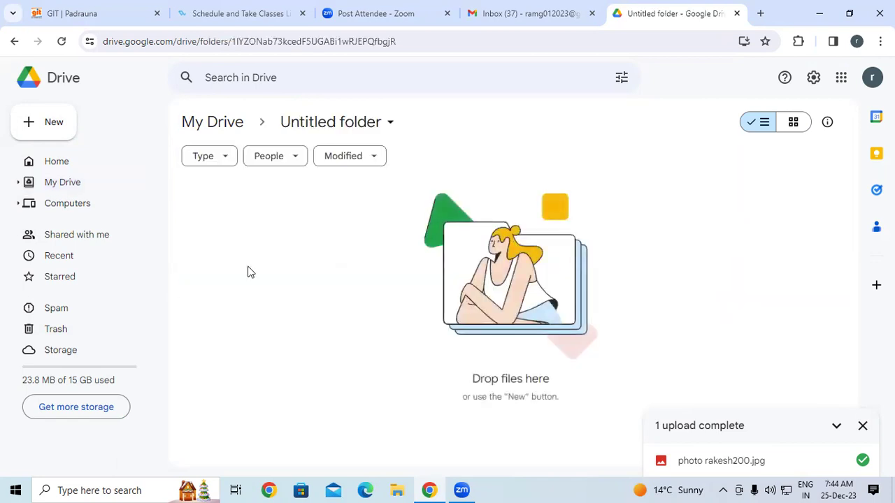
{"action": "left_click", "coordinate": [863, 426]}
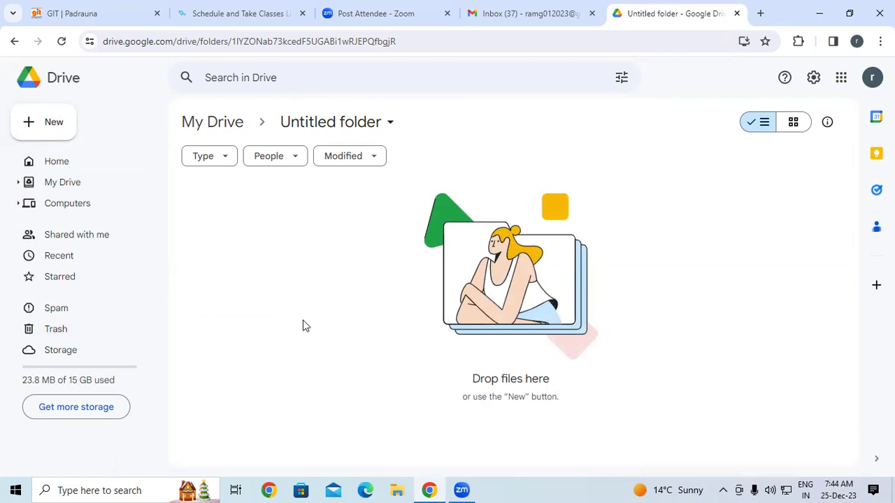
{"action": "left_click", "coordinate": [57, 133]}
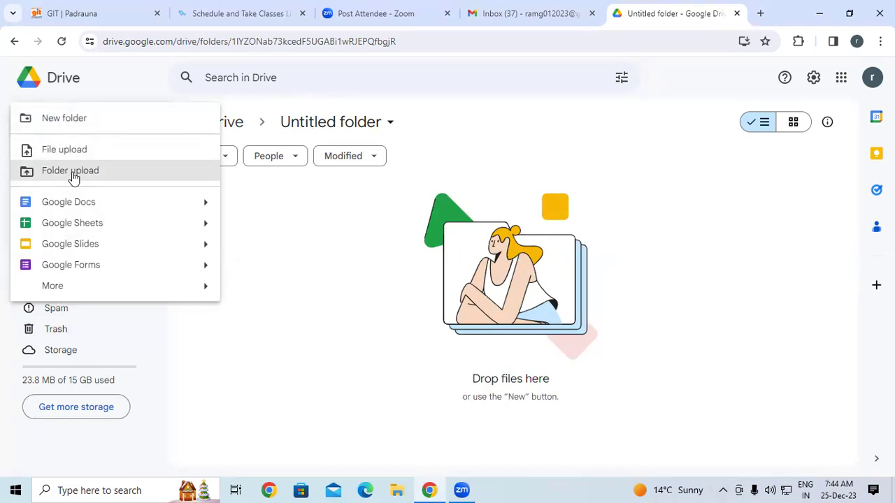
{"action": "left_click", "coordinate": [633, 179]}
- Switch to the desktop, open the Data folder and move the files bb, PPPPPP and signaure from the desktop into it
{"action": "left_click", "coordinate": [817, 13]}
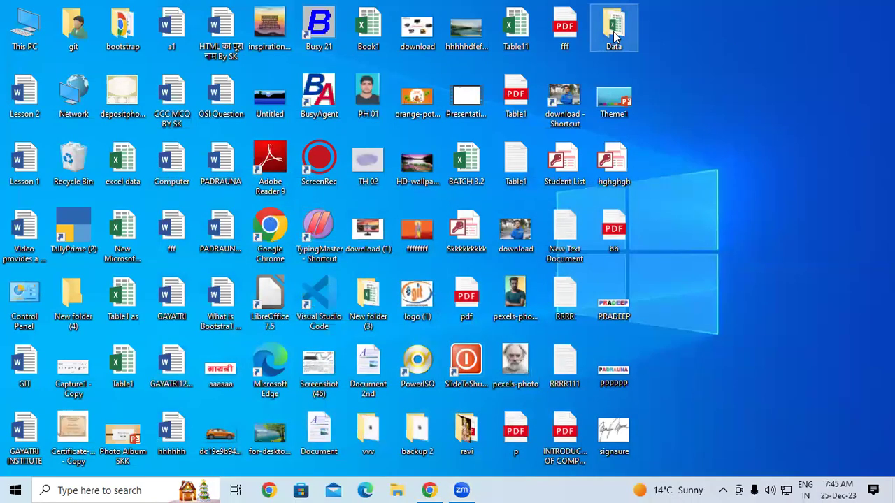
{"action": "double_click", "coordinate": [614, 31]}
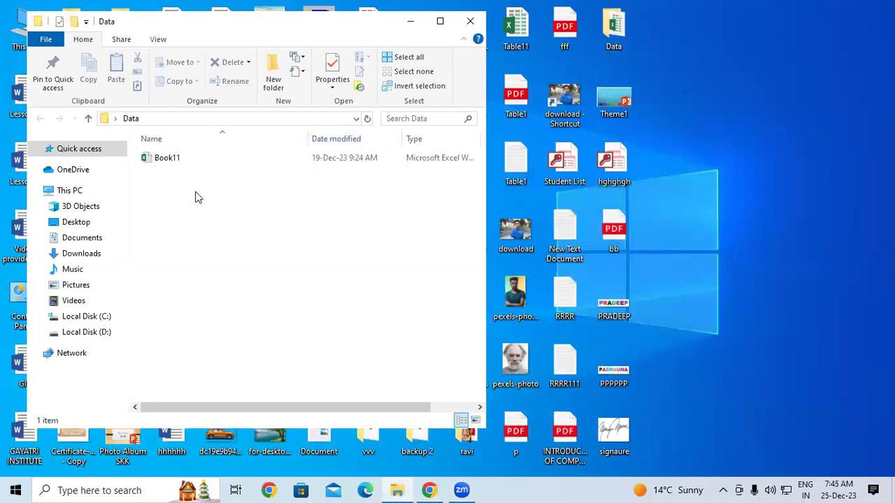
{"action": "left_click_drag", "start_coordinate": [195, 193], "coordinate": [231, 162]}
{"action": "left_click", "coordinate": [736, 189]}
{"action": "left_click_drag", "start_coordinate": [595, 247], "coordinate": [232, 253]}
{"action": "left_click_drag", "start_coordinate": [619, 310], "coordinate": [262, 295]}
{"action": "left_click_drag", "start_coordinate": [586, 372], "coordinate": [241, 256]}
- Check the files in the Data folder and close its window
{"action": "left_click_drag", "start_coordinate": [188, 239], "coordinate": [237, 155]}
{"action": "left_click", "coordinate": [175, 201]}
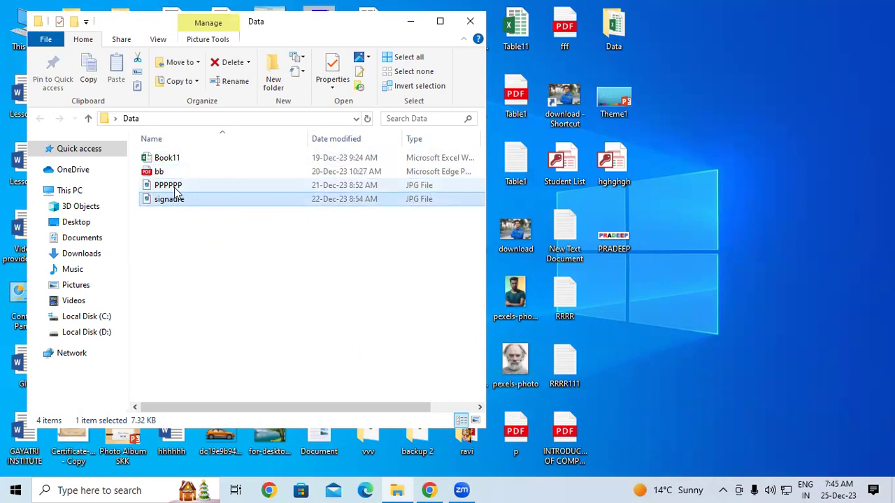
{"action": "left_click", "coordinate": [174, 186]}
{"action": "left_click", "coordinate": [171, 172]}
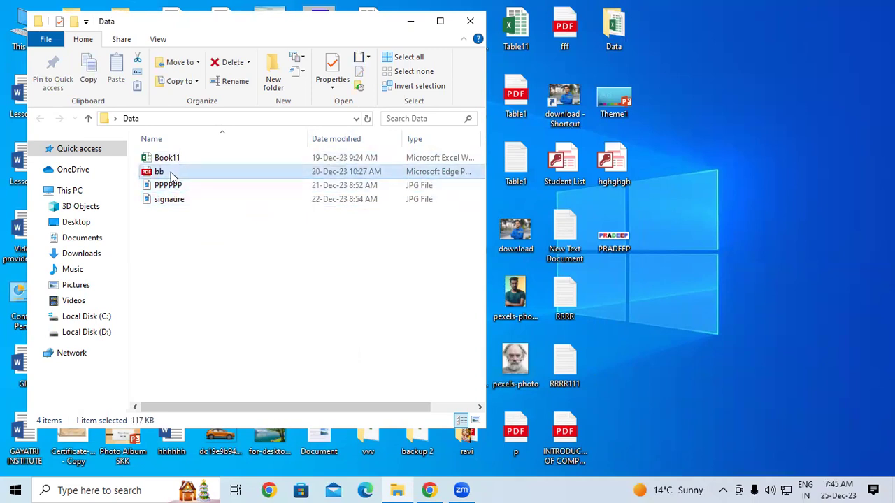
{"action": "left_click_drag", "start_coordinate": [207, 270], "coordinate": [260, 124]}
{"action": "left_click", "coordinate": [470, 21]}
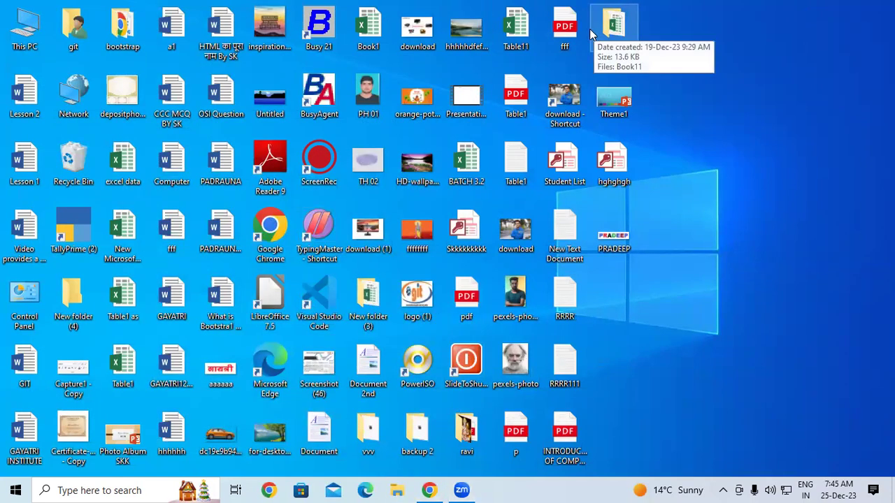
{"action": "mouse_move", "coordinate": [589, 35]}
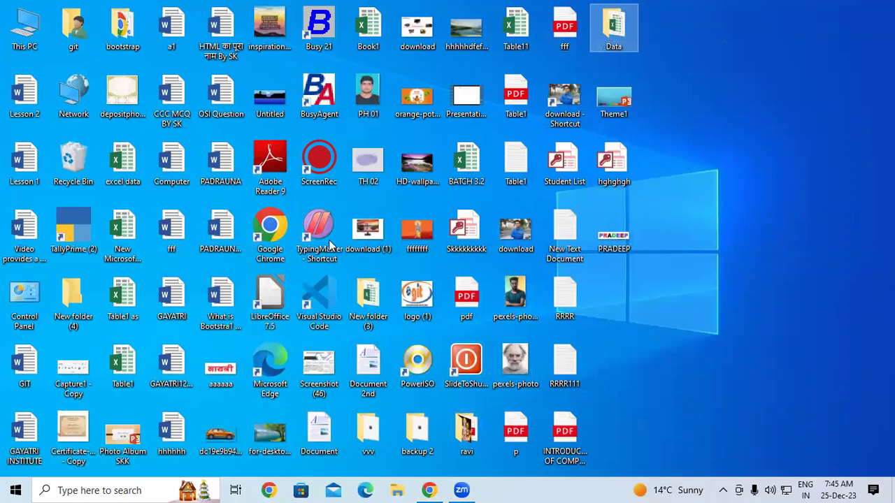
- Switch back to the browser showing the empty Untitled folder in Google Drive
{"action": "key", "text": "alt+Tab"}
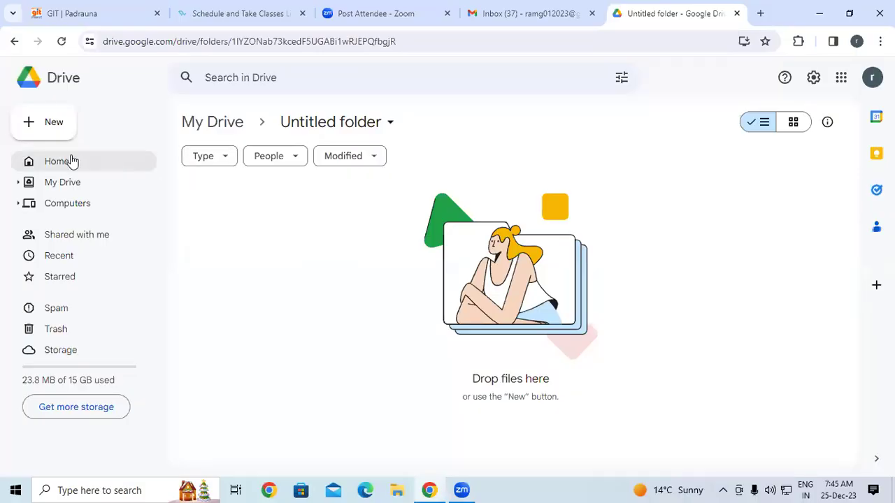
{"action": "left_click", "coordinate": [53, 133]}
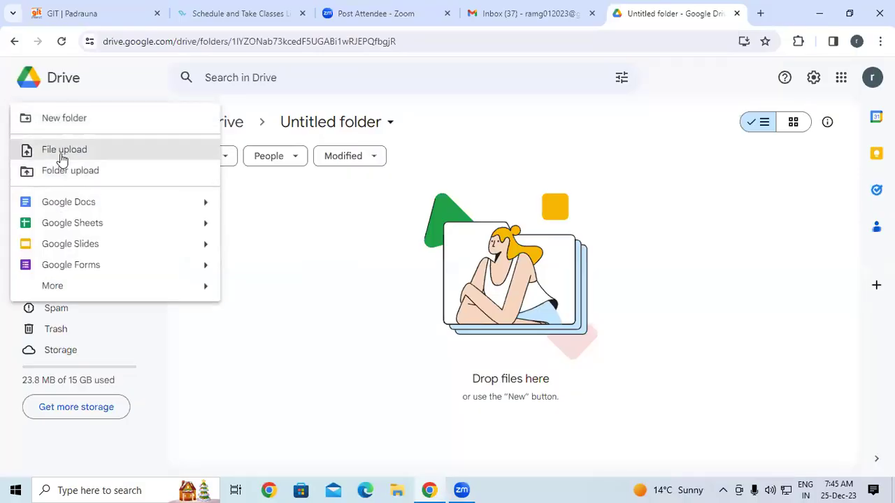
{"action": "left_click", "coordinate": [61, 152]}
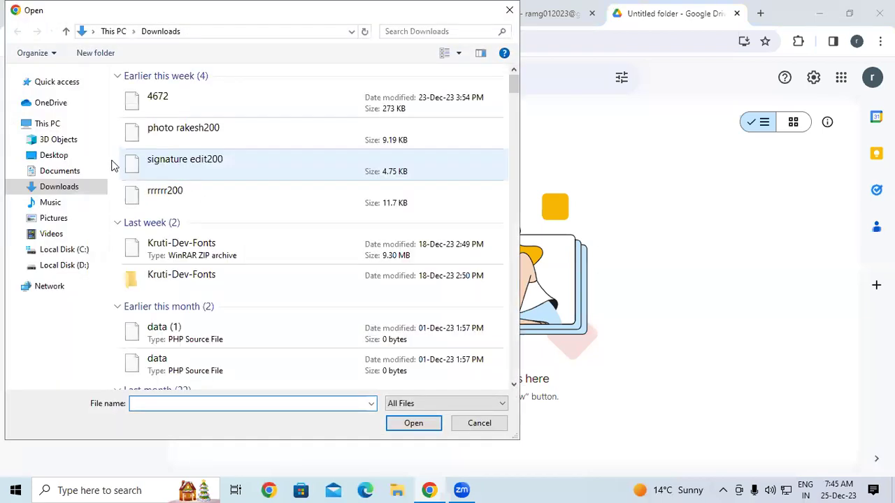
{"action": "left_click", "coordinate": [74, 157]}
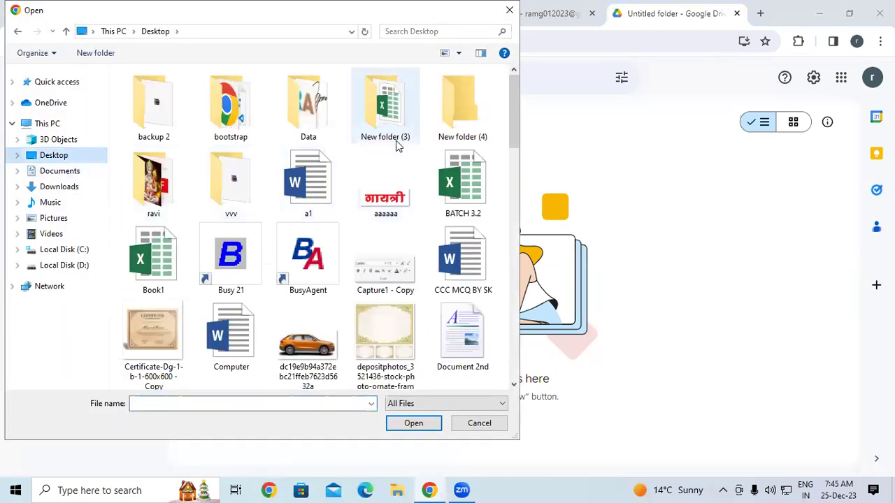
{"action": "left_click", "coordinate": [302, 116]}
{"action": "double_click", "coordinate": [302, 117]}
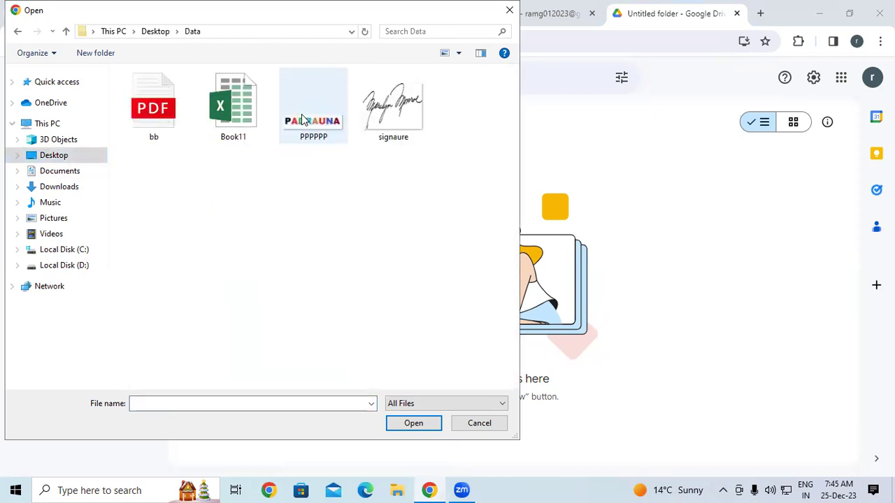
{"action": "left_click_drag", "start_coordinate": [448, 143], "coordinate": [120, 84]}
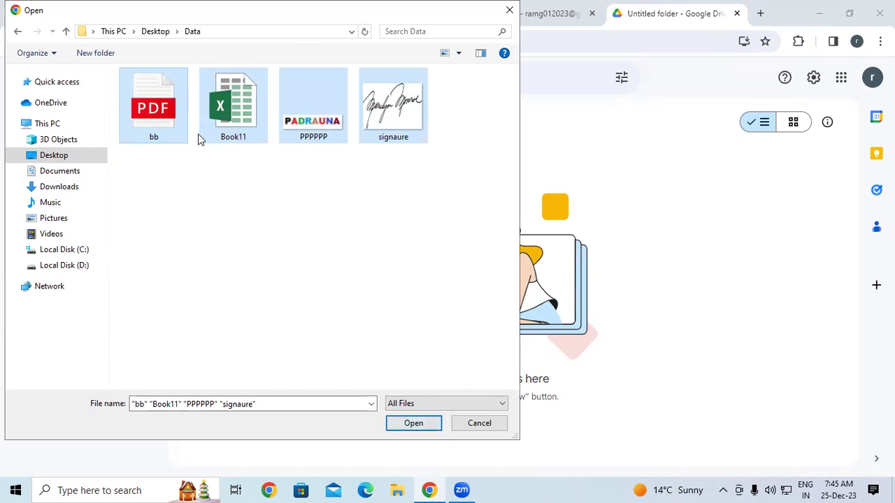
{"action": "left_click", "coordinate": [163, 33]}
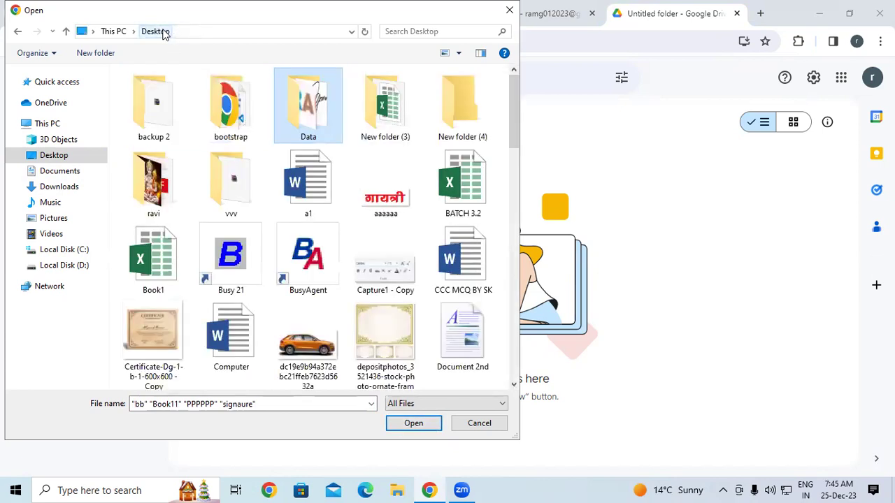
{"action": "left_click", "coordinate": [509, 10]}
- Upload the whole Data folder from the desktop into the Untitled folder and confirm the upload of its files
{"action": "left_click", "coordinate": [46, 123]}
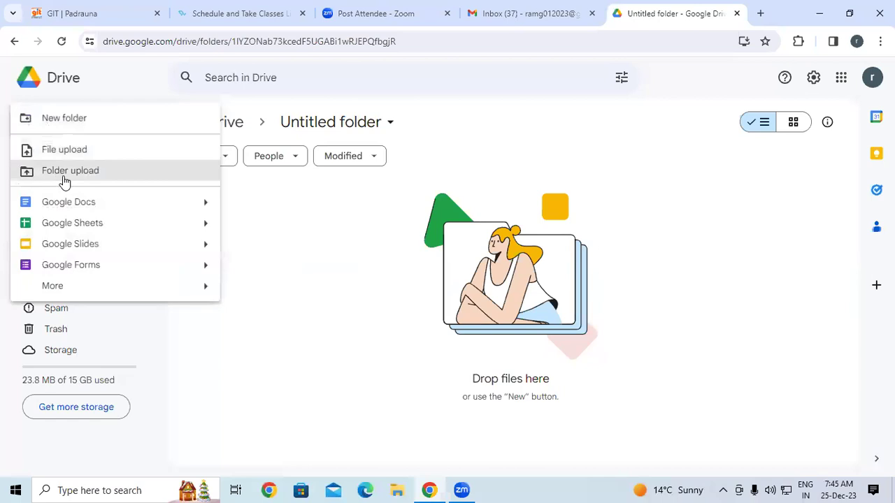
{"action": "left_click", "coordinate": [63, 177]}
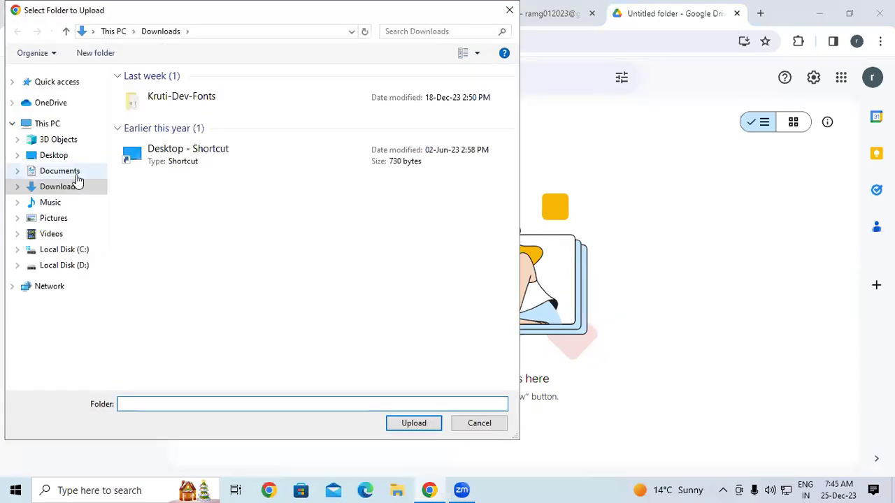
{"action": "left_click", "coordinate": [52, 157]}
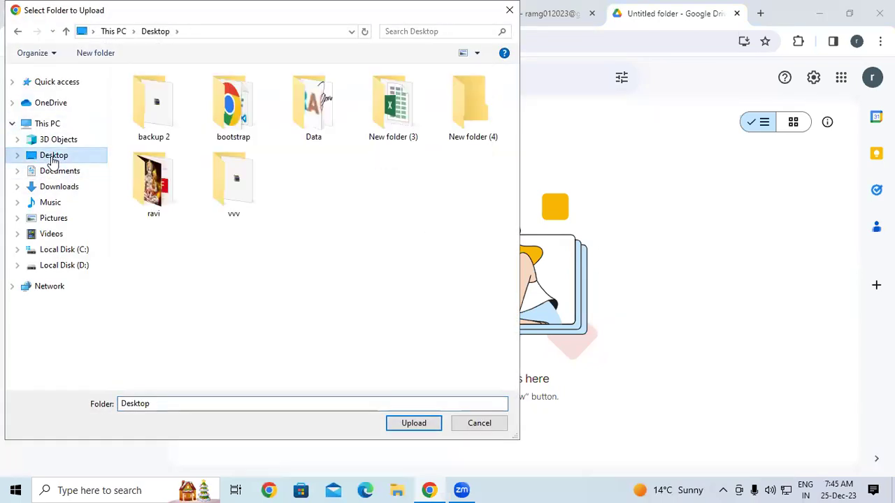
{"action": "left_click", "coordinate": [306, 106]}
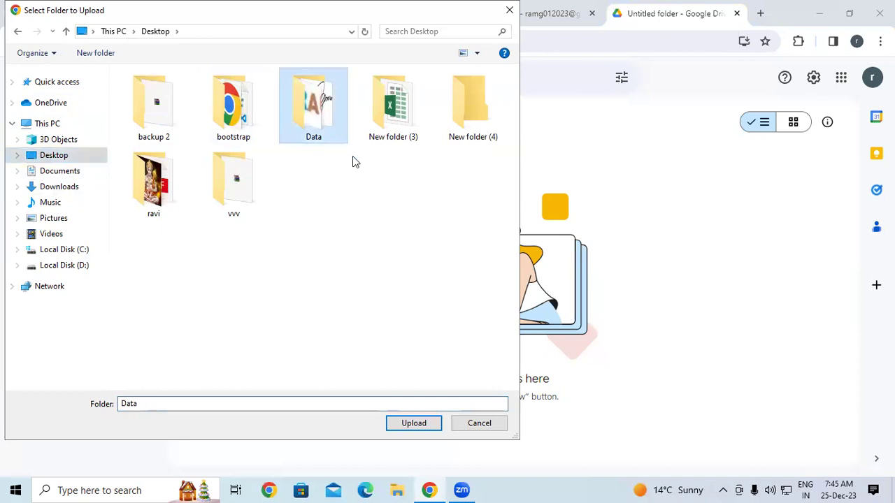
{"action": "double_click", "coordinate": [326, 124]}
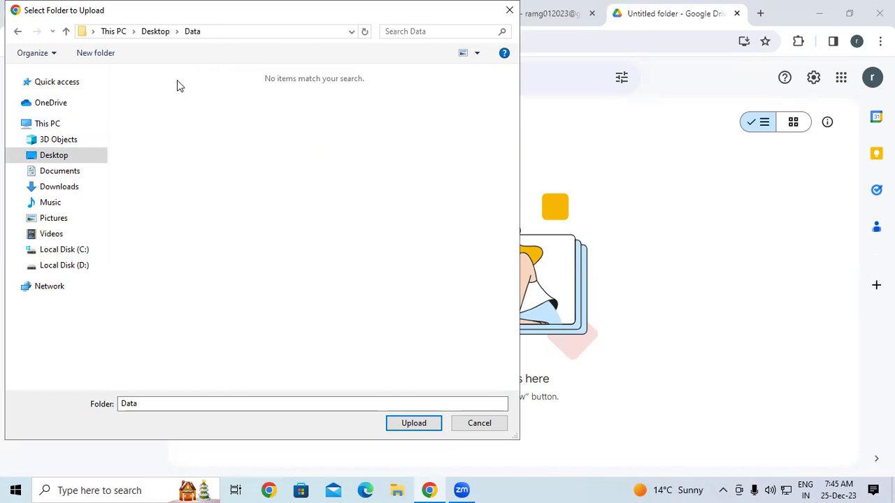
{"action": "left_click", "coordinate": [156, 31]}
{"action": "left_click", "coordinate": [323, 119]}
{"action": "left_click", "coordinate": [410, 424]}
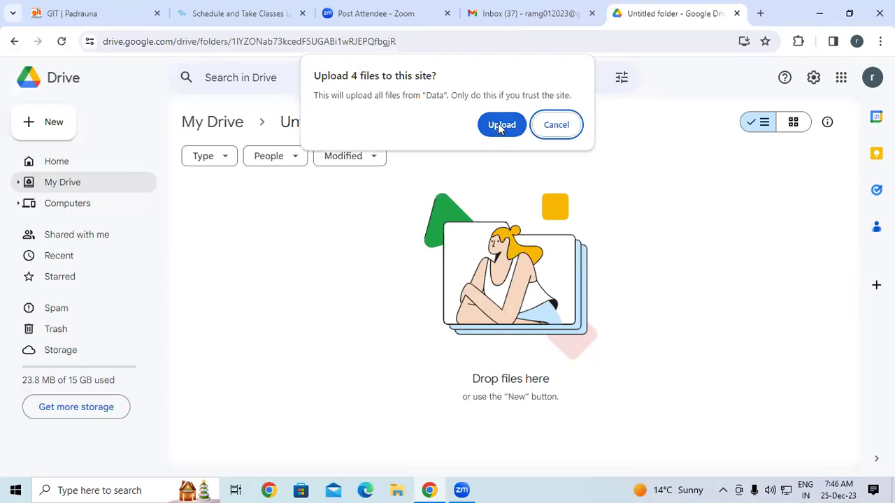
{"action": "left_click", "coordinate": [501, 126]}
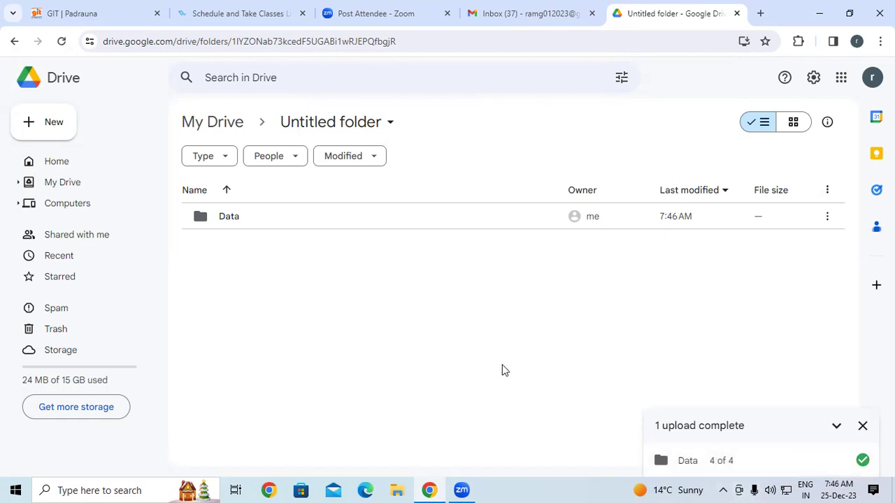
- Open the uploaded Data folder in Drive and check the files it contains
{"action": "double_click", "coordinate": [279, 219]}
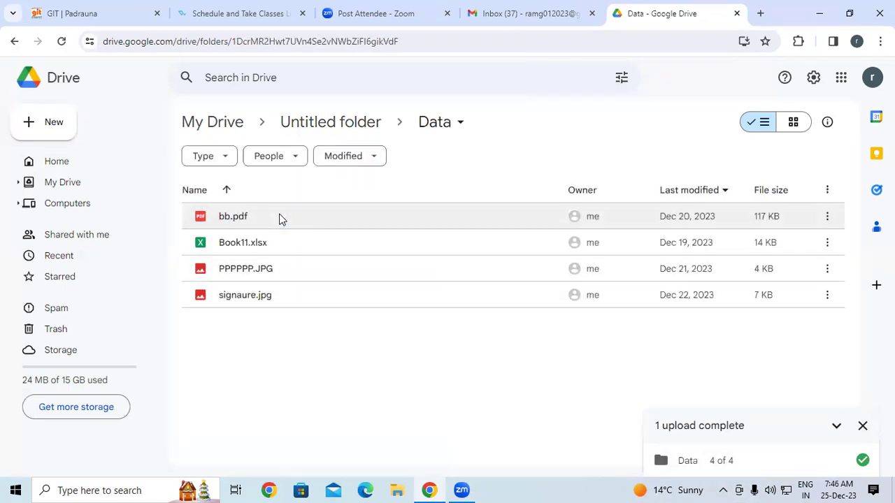
{"action": "left_click_drag", "start_coordinate": [231, 356], "coordinate": [330, 189]}
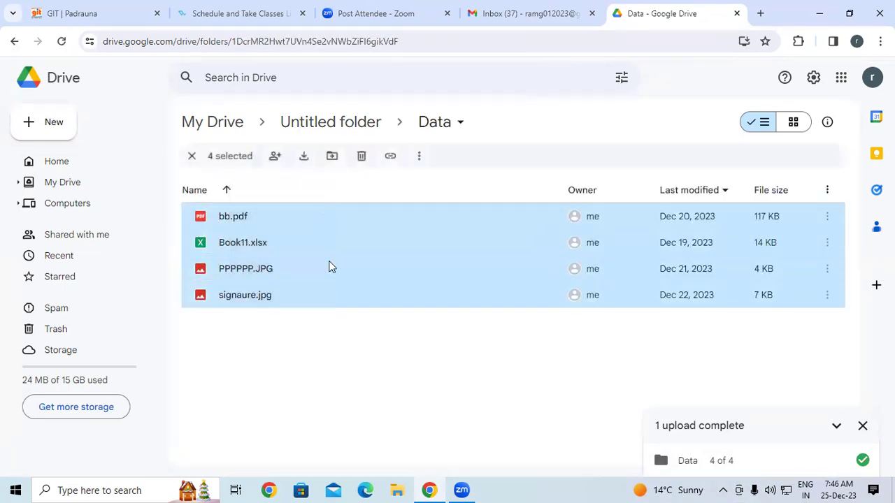
{"action": "left_click", "coordinate": [343, 338]}
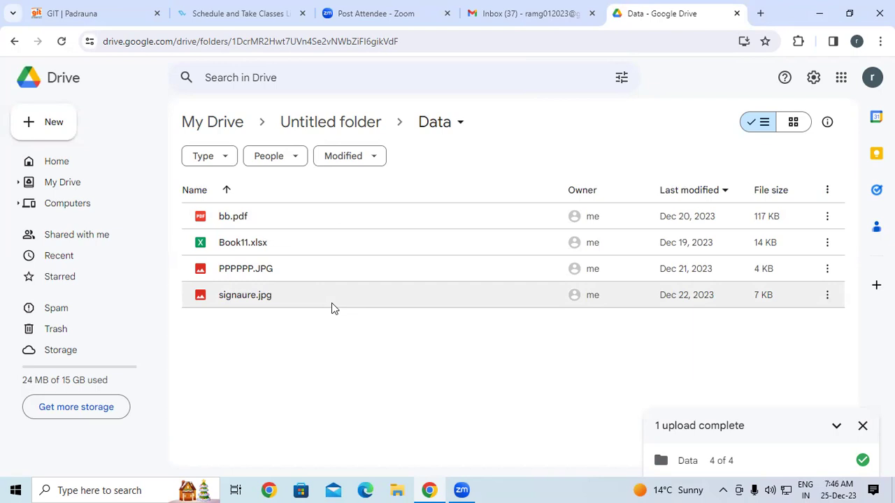
- Switch to the desktop, check the contents of the local Data folder, and delete that folder
{"action": "left_click", "coordinate": [820, 14]}
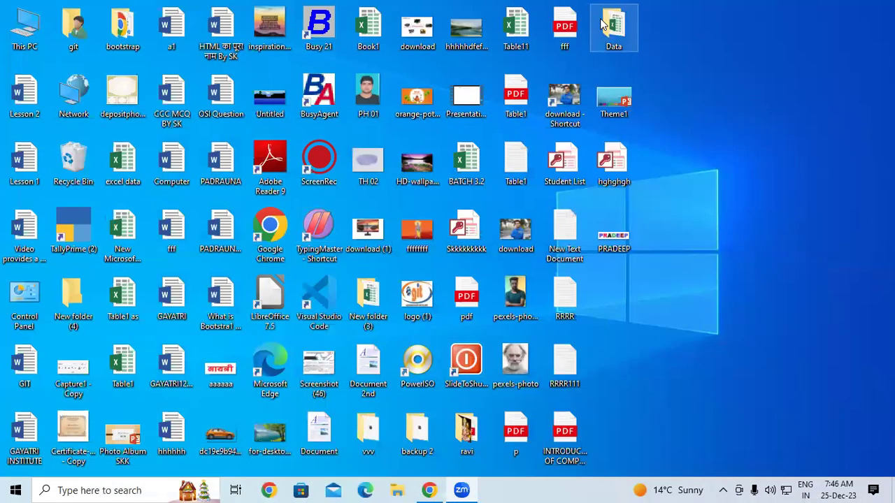
{"action": "double_click", "coordinate": [612, 27]}
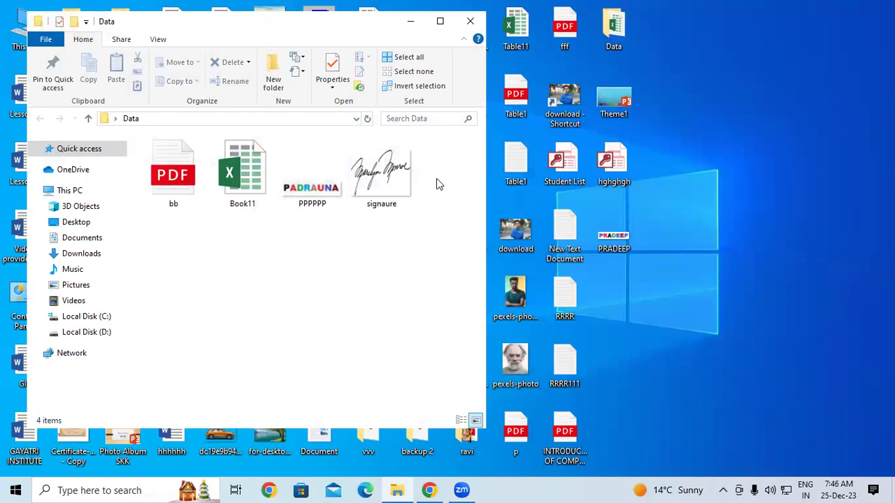
{"action": "left_click", "coordinate": [470, 21]}
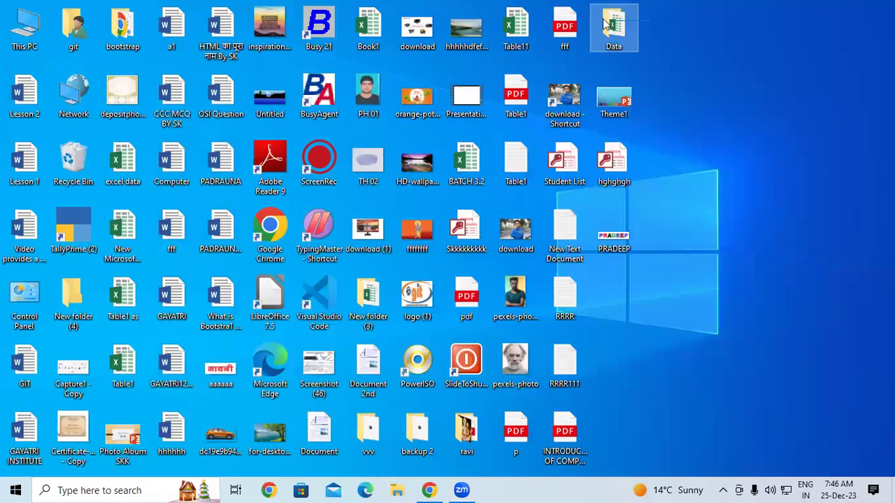
{"action": "mouse_move", "coordinate": [600, 24]}
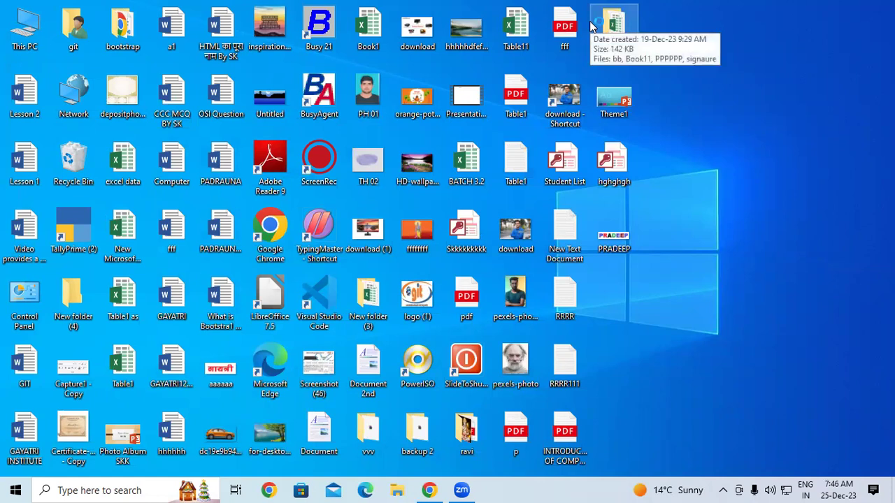
{"action": "key", "text": "Delete"}
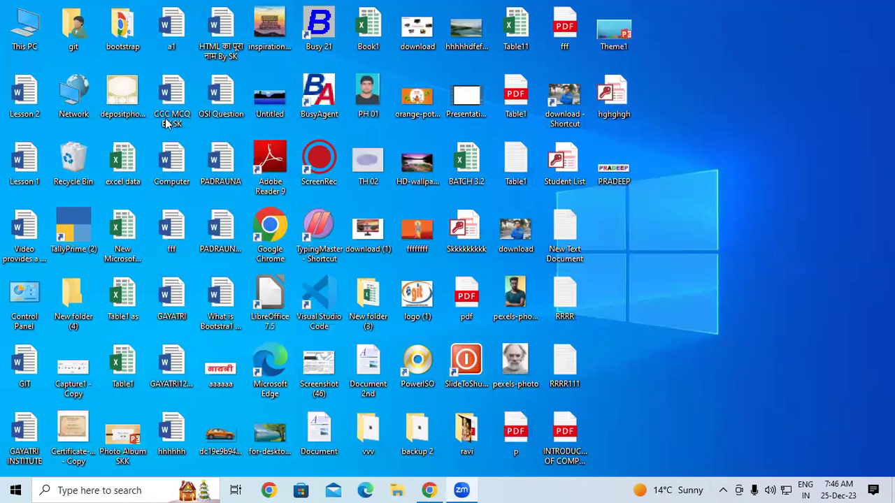
- Return to Untitled folder in Google Drive and download the Data folder to the computer
{"action": "key", "text": "alt+Tab"}
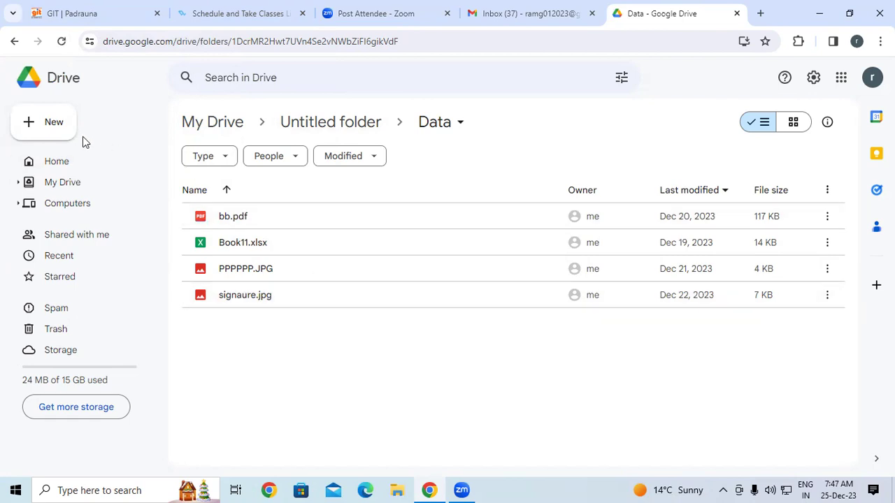
{"action": "left_click", "coordinate": [14, 42]}
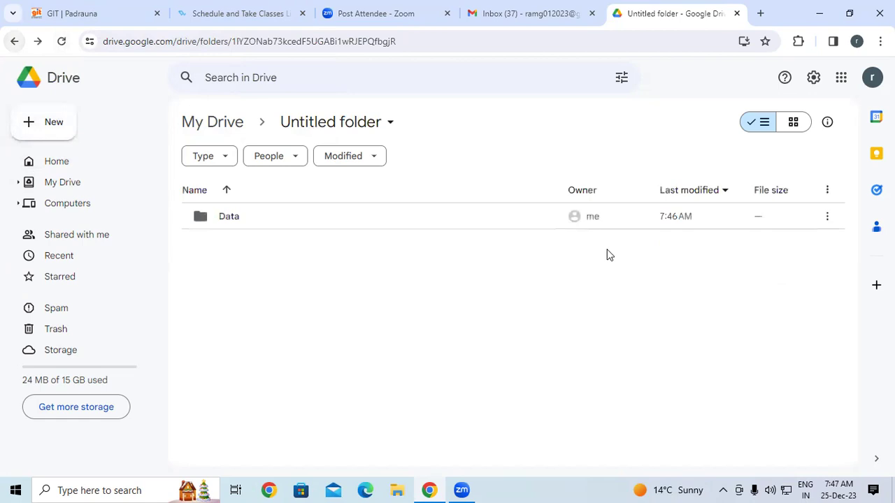
{"action": "left_click", "coordinate": [827, 220]}
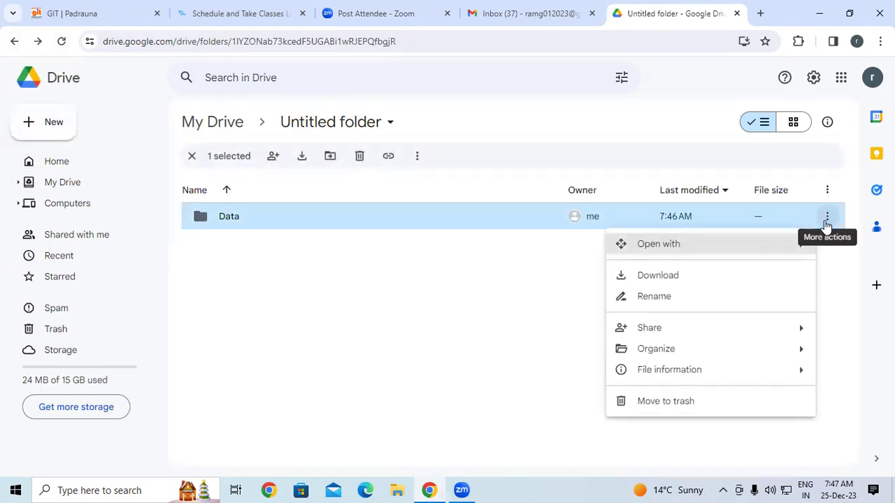
{"action": "left_click", "coordinate": [702, 277]}
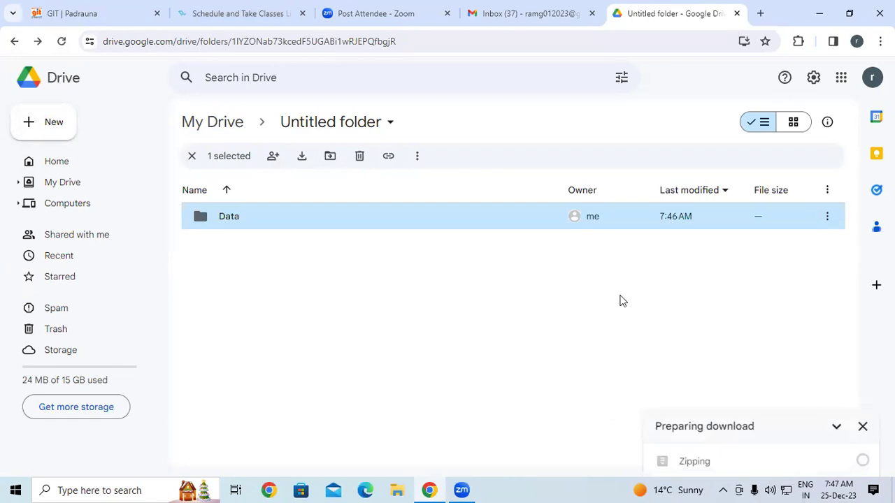
{"action": "mouse_move", "coordinate": [719, 453]}
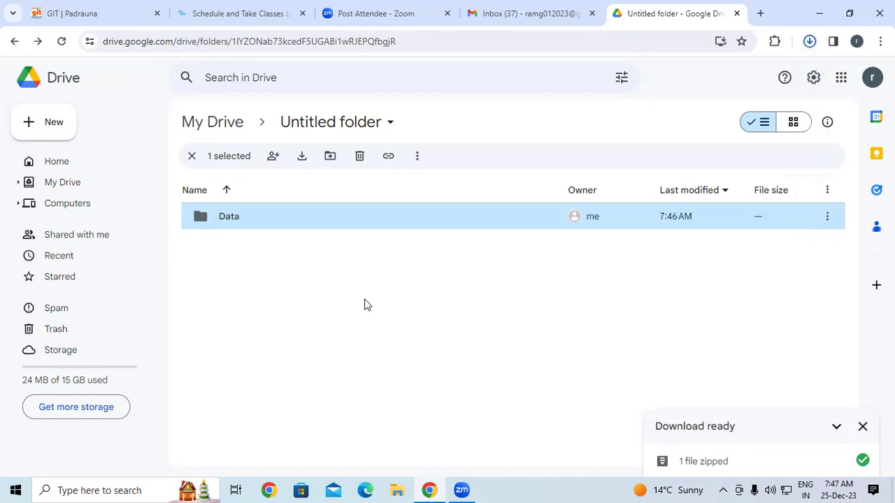
- In File Explorer's Downloads folder, extract the archive Data-20231225T021727Z-001 in place and open the extracted Data folder
{"action": "left_click", "coordinate": [818, 14]}
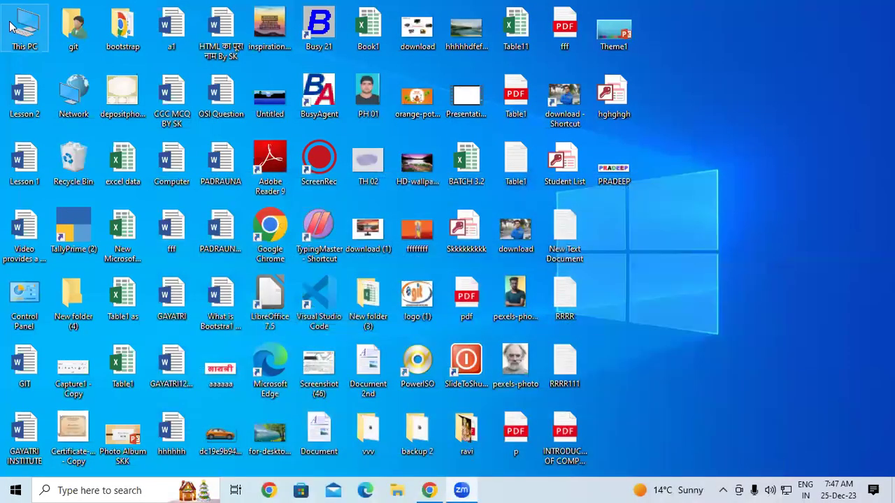
{"action": "double_click", "coordinate": [14, 26]}
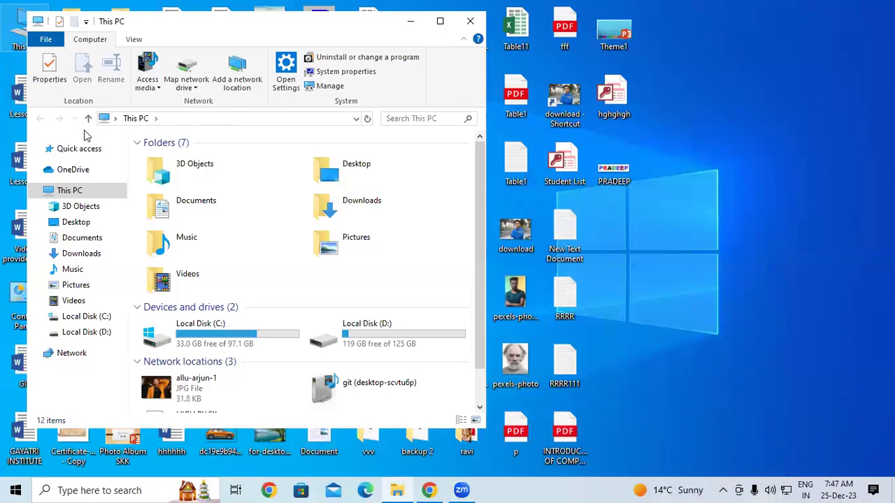
{"action": "left_click", "coordinate": [83, 254]}
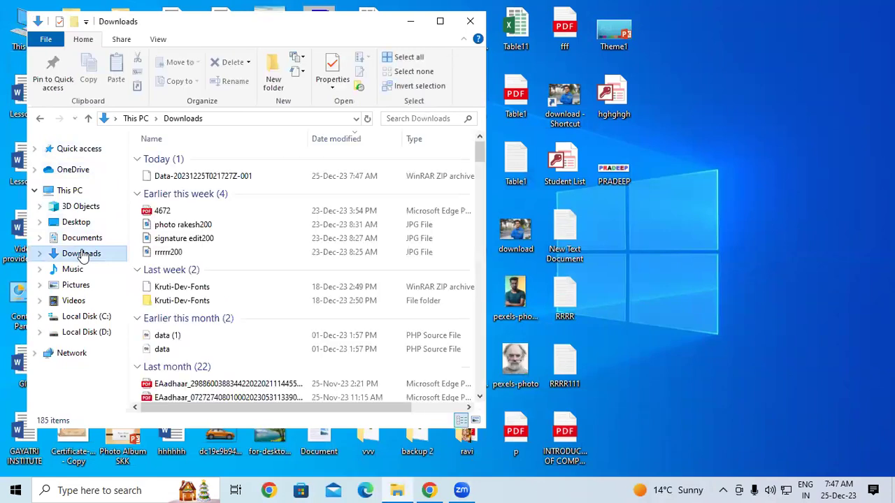
{"action": "left_click", "coordinate": [200, 179]}
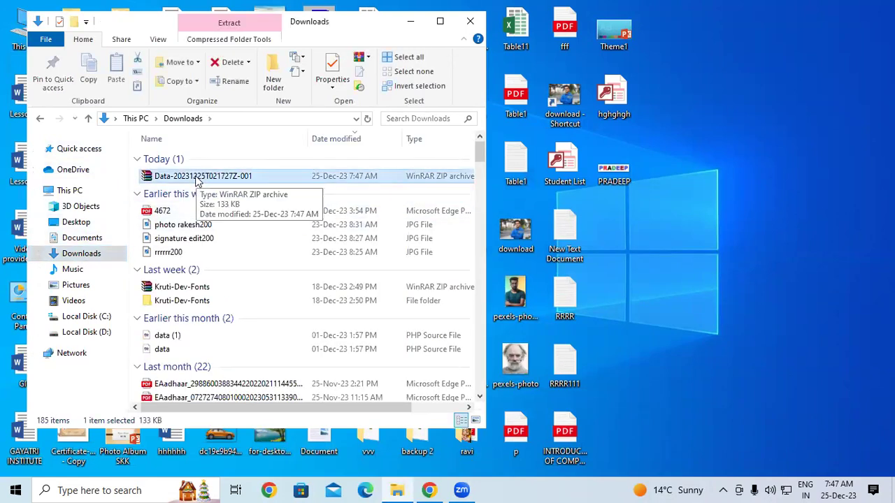
{"action": "left_click", "coordinate": [195, 176]}
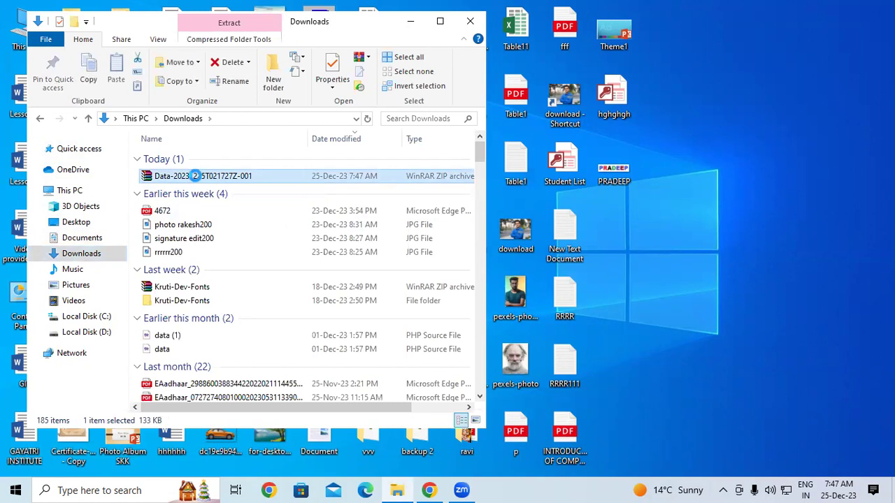
{"action": "right_click", "coordinate": [198, 176]}
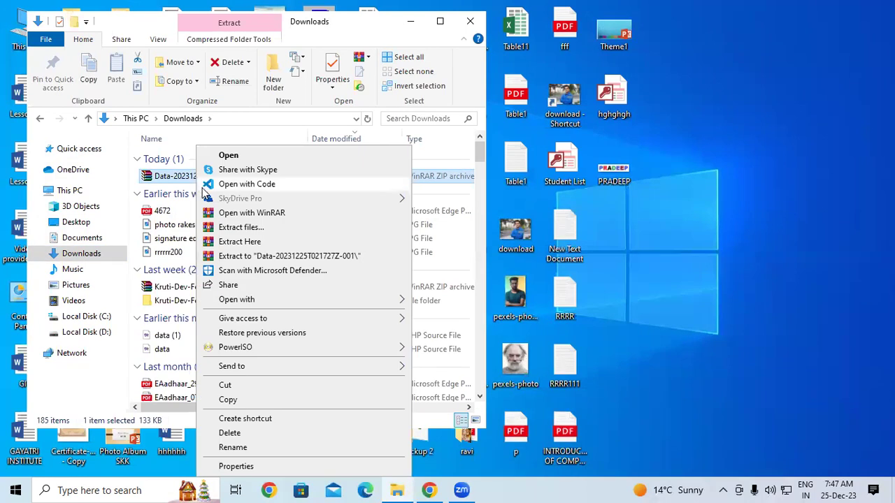
{"action": "left_click", "coordinate": [240, 242]}
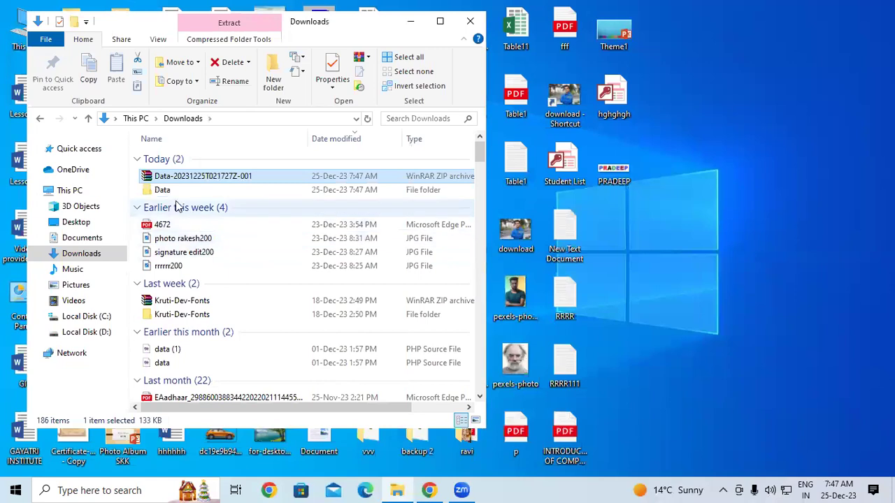
{"action": "double_click", "coordinate": [165, 190]}
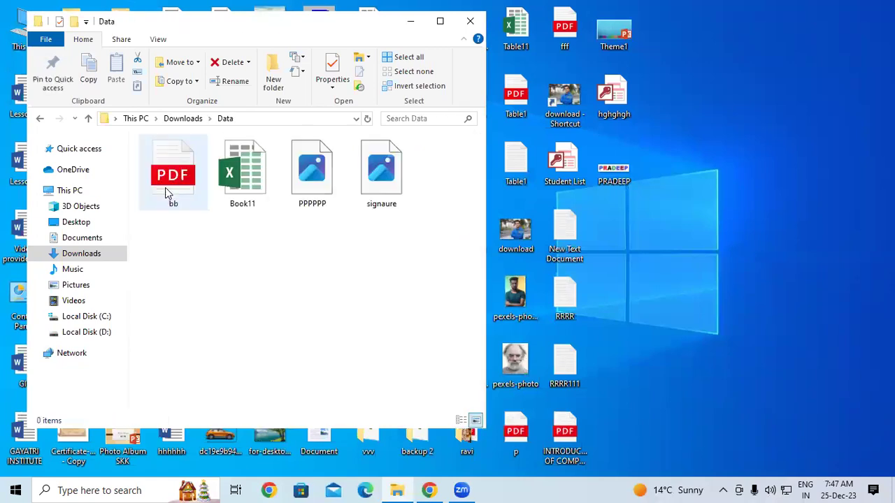
- Move the extracted Data folder from Downloads to the desktop by cutting and pasting it
{"action": "left_click", "coordinate": [176, 119]}
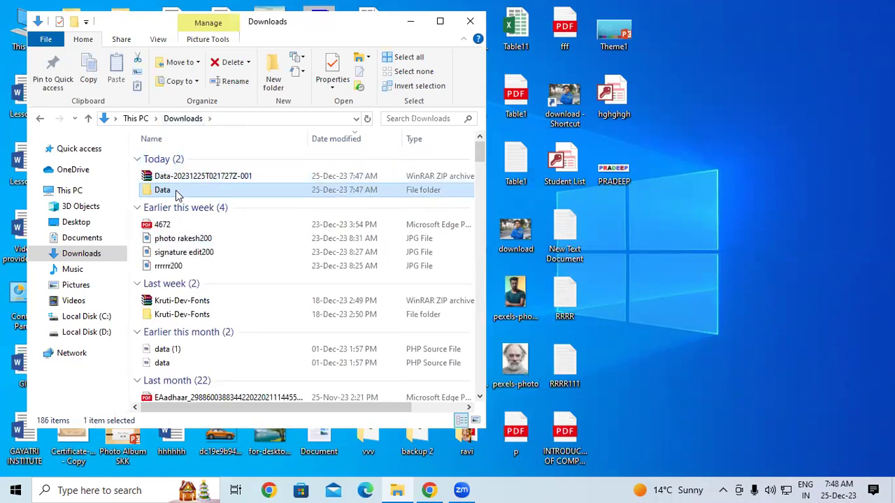
{"action": "right_click", "coordinate": [176, 191]}
{"action": "left_click", "coordinate": [228, 385]}
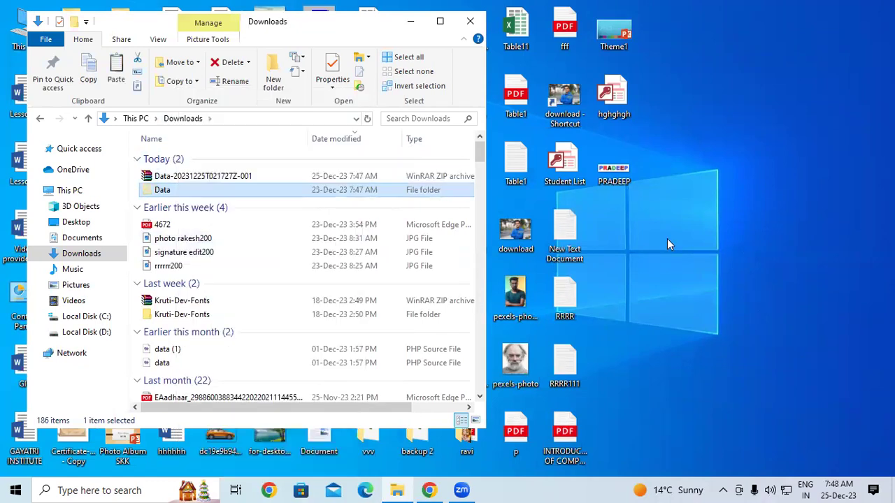
{"action": "right_click", "coordinate": [703, 158]}
{"action": "left_click", "coordinate": [727, 217]}
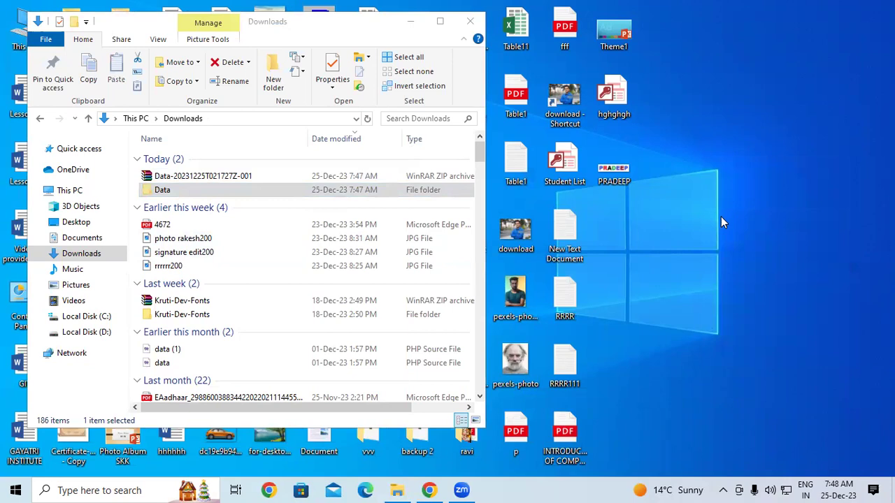
- Open the Data folder on the desktop to check its files, and close both File Explorer windows
{"action": "double_click", "coordinate": [614, 229]}
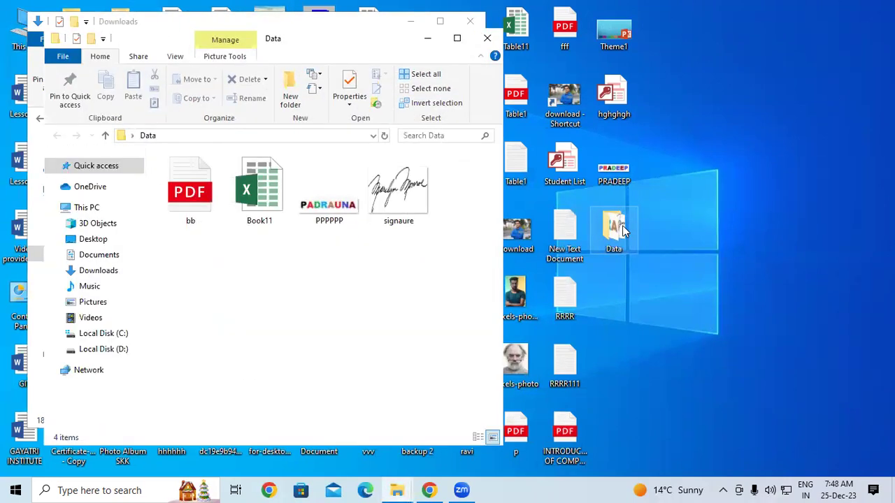
{"action": "left_click", "coordinate": [488, 37]}
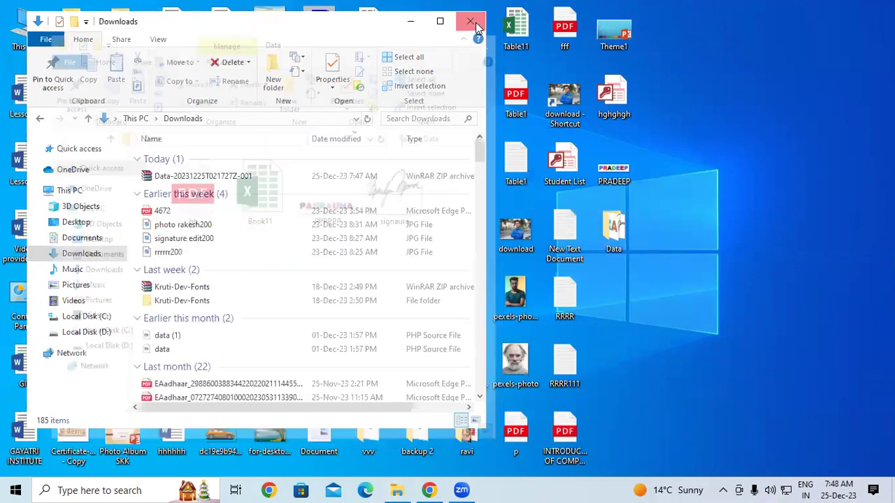
{"action": "left_click", "coordinate": [470, 21]}
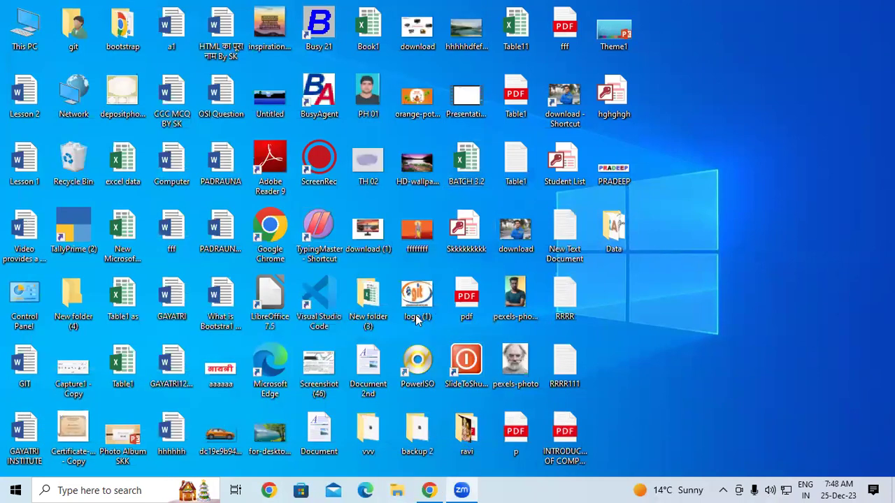
- Switch to Google Drive, review the Download option for the Data folder, and minimize the browser
{"action": "key", "text": "alt+Tab"}
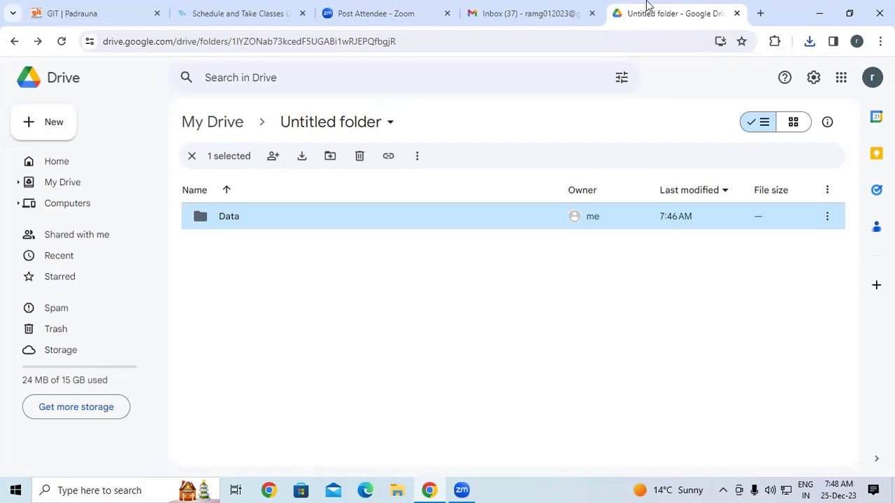
{"action": "left_click", "coordinate": [827, 216]}
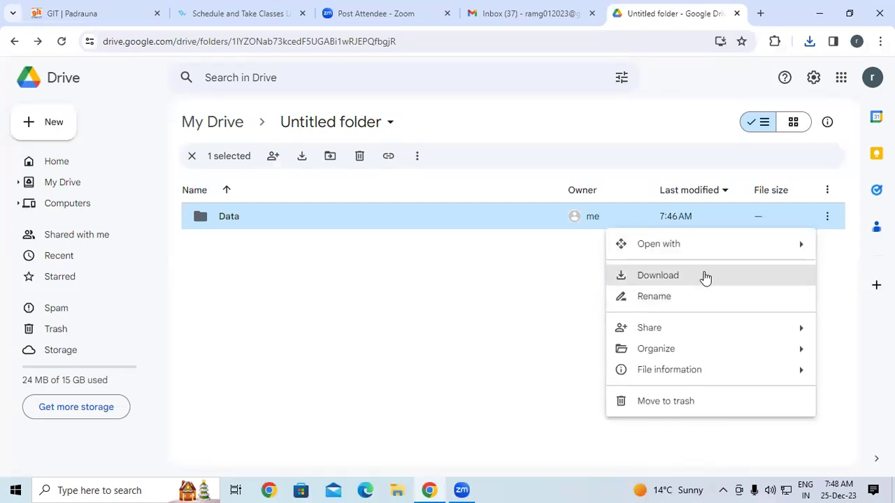
{"action": "left_click", "coordinate": [820, 13]}
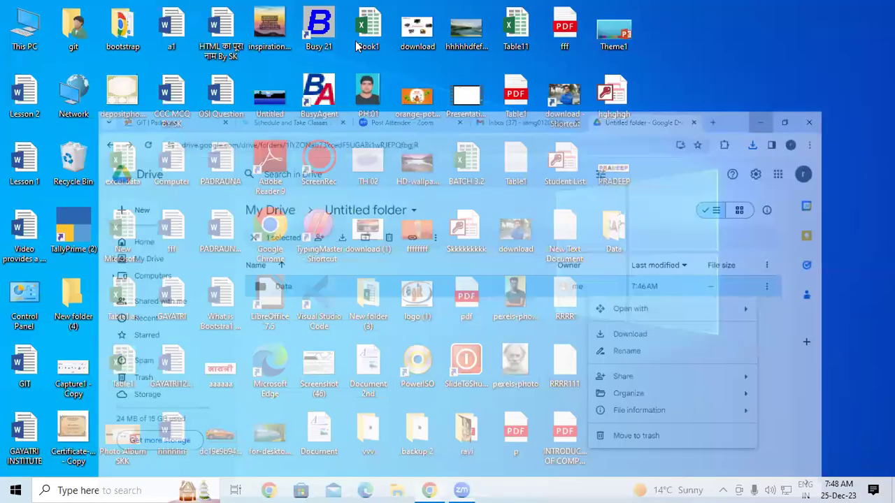
- Open Downloads in File Explorer, review the extraction options for the archive Data-20231225T021727Z-001, and close the window
{"action": "double_click", "coordinate": [27, 41]}
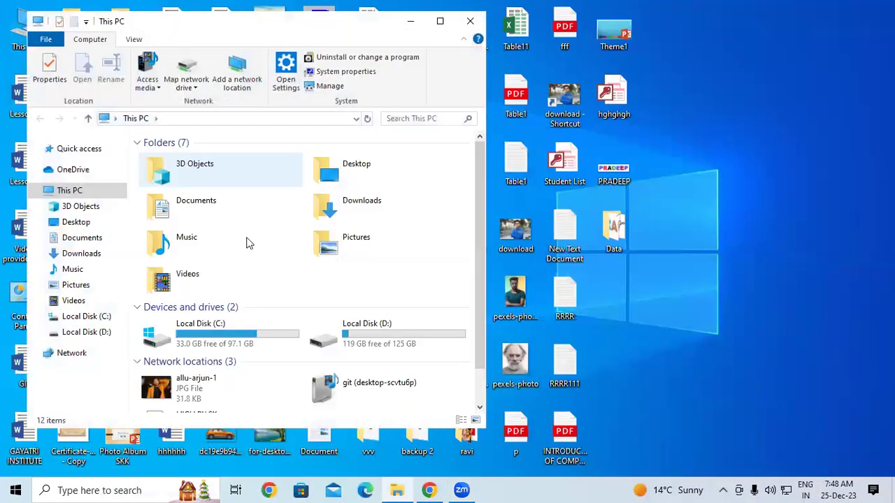
{"action": "double_click", "coordinate": [322, 205]}
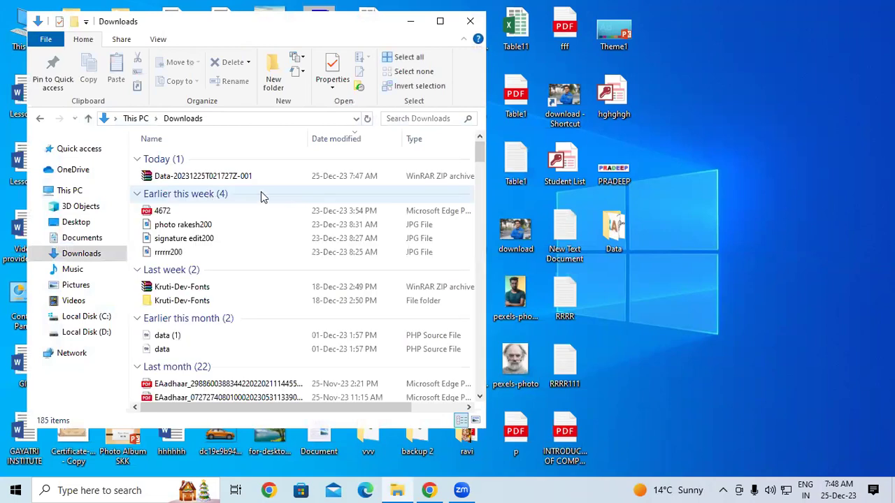
{"action": "left_click", "coordinate": [189, 177]}
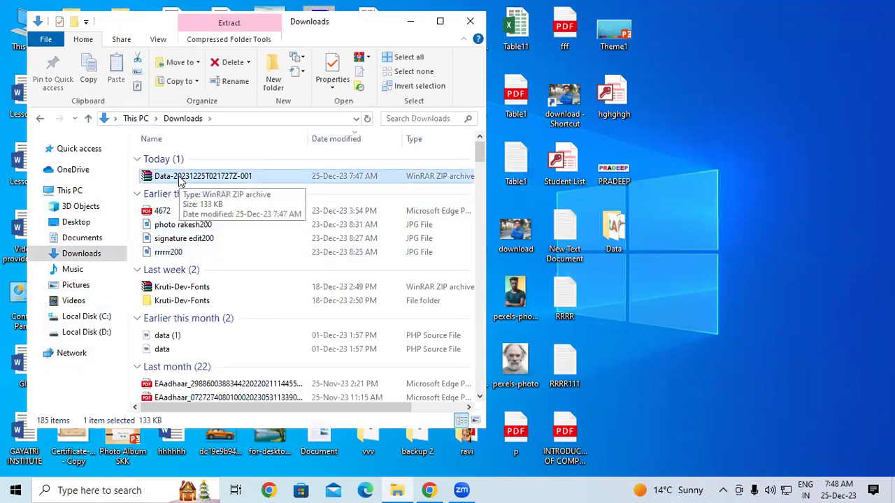
{"action": "right_click", "coordinate": [179, 179]}
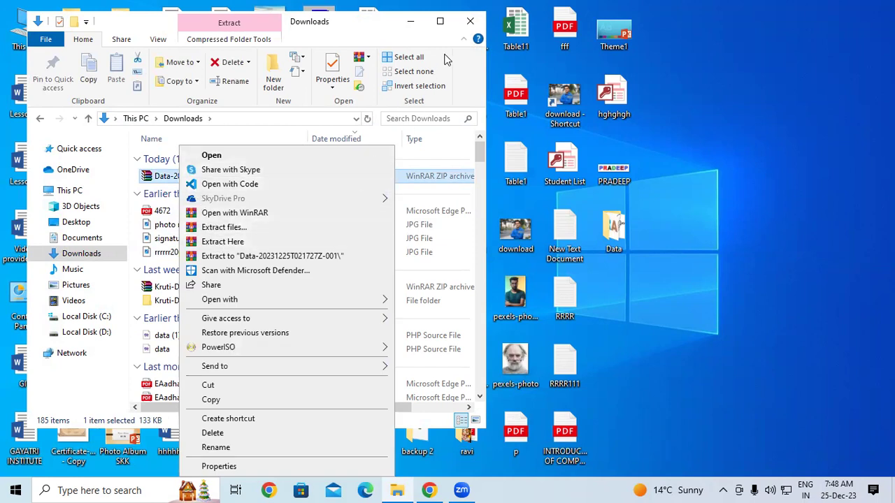
{"action": "left_click", "coordinate": [470, 24]}
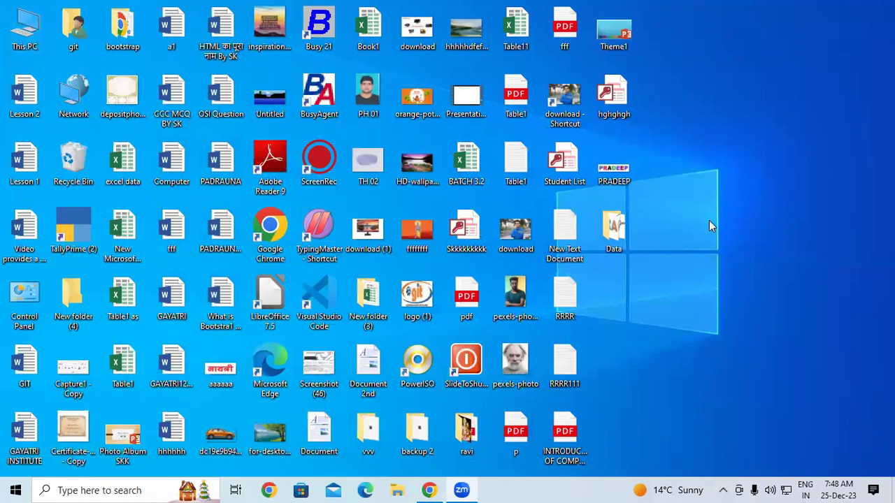
- Open the Data folder on the desktop, look over the recovered files, and close the window
{"action": "double_click", "coordinate": [622, 222]}
{"action": "left_click_drag", "start_coordinate": [440, 203], "coordinate": [143, 173]}
{"action": "left_click", "coordinate": [273, 390]}
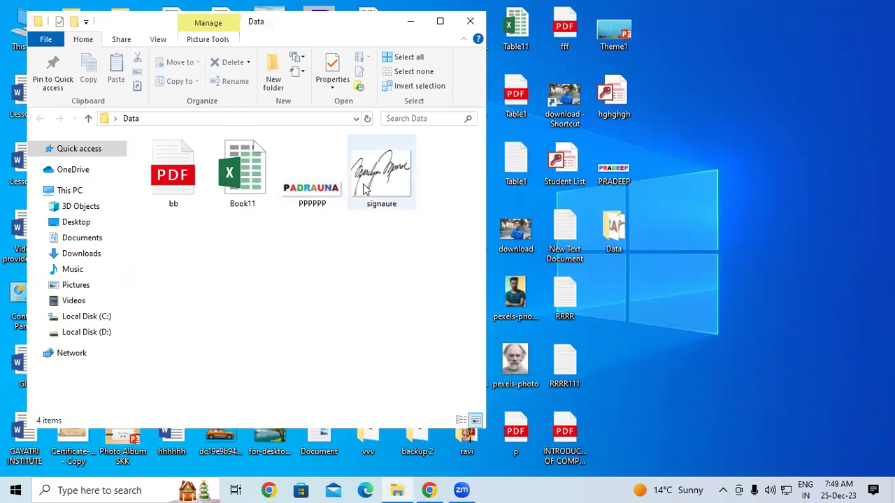
{"action": "left_click", "coordinate": [463, 26]}
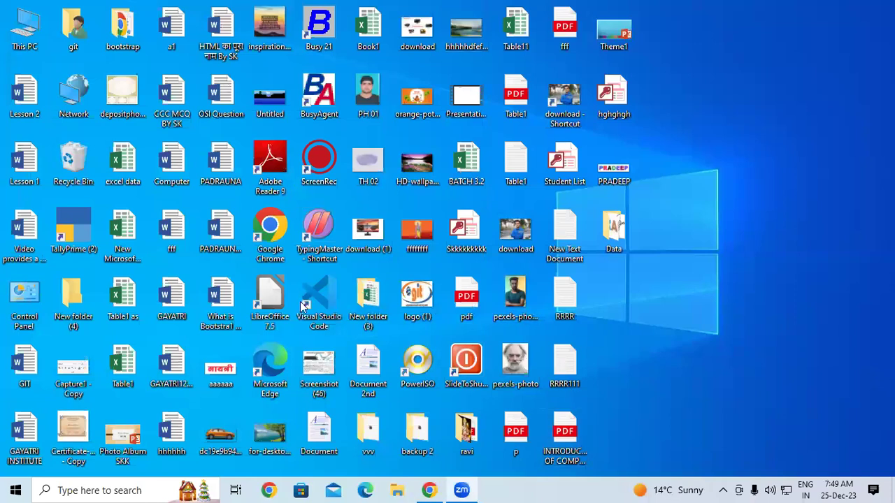
- Switch back to Google Drive and open My Drive
{"action": "key", "text": "alt+Tab"}
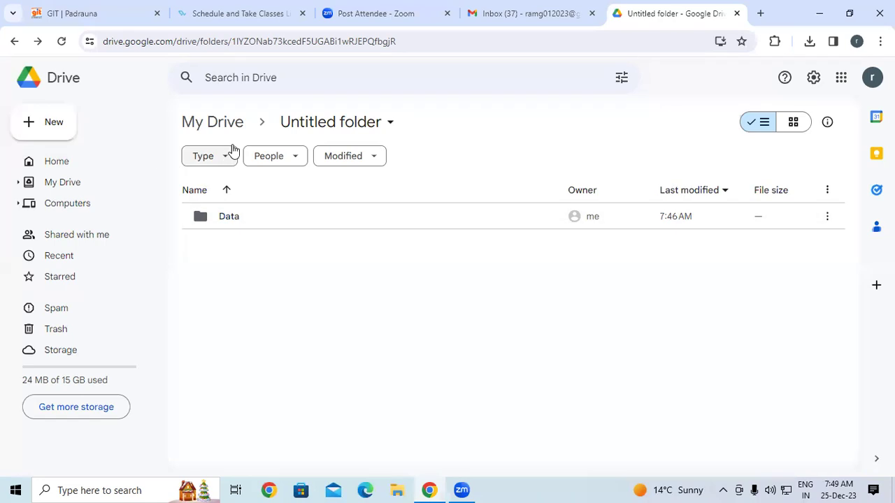
{"action": "left_click", "coordinate": [74, 183]}
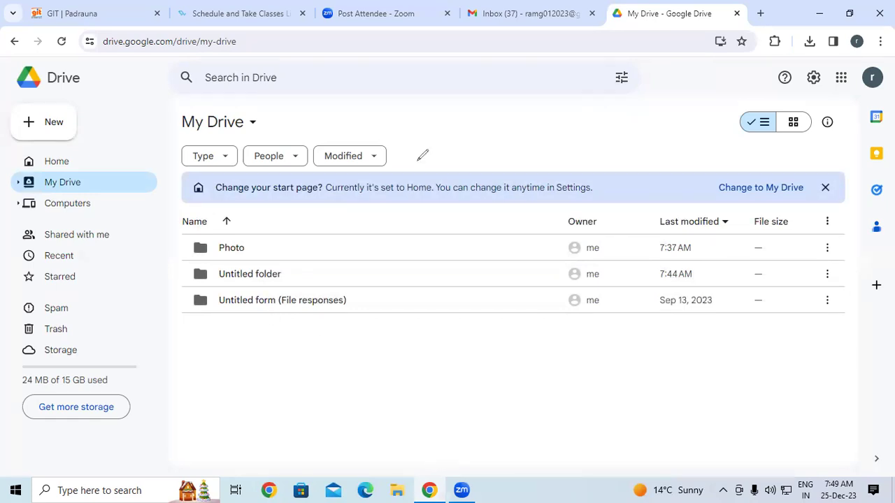
- Draw temporary red arrows and loops over the My Drive file list, and clear the annotations
{"action": "left_click_drag", "start_coordinate": [417, 163], "coordinate": [424, 255]}
{"action": "left_click_drag", "start_coordinate": [407, 238], "coordinate": [437, 241]}
{"action": "mouse_move", "coordinate": [597, 172]}
{"action": "left_mouse_down"}
{"action": "mouse_move", "coordinate": [624, 238]}
{"action": "mouse_move", "coordinate": [626, 225]}
{"action": "mouse_move", "coordinate": [633, 267]}
{"action": "left_mouse_up"}
{"action": "left_click", "coordinate": [635, 266]}
{"action": "mouse_move", "coordinate": [745, 167]}
{"action": "left_mouse_down"}
{"action": "mouse_move", "coordinate": [770, 210]}
{"action": "mouse_move", "coordinate": [776, 207]}
{"action": "left_mouse_up"}
{"action": "left_click_drag", "start_coordinate": [762, 267], "coordinate": [785, 249]}
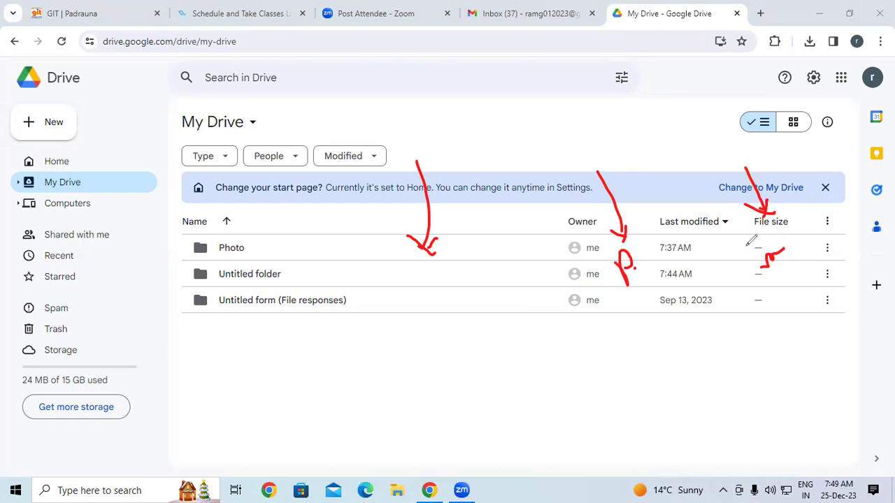
{"action": "mouse_move", "coordinate": [418, 143]}
{"action": "left_mouse_down"}
{"action": "mouse_move", "coordinate": [395, 153]}
{"action": "mouse_move", "coordinate": [400, 304]}
{"action": "mouse_move", "coordinate": [494, 255]}
{"action": "left_mouse_up"}
{"action": "mouse_move", "coordinate": [600, 165]}
{"action": "left_mouse_down"}
{"action": "mouse_move", "coordinate": [599, 253]}
{"action": "mouse_move", "coordinate": [618, 142]}
{"action": "mouse_move", "coordinate": [580, 147]}
{"action": "left_mouse_up"}
{"action": "mouse_move", "coordinate": [769, 159]}
{"action": "left_mouse_down"}
{"action": "mouse_move", "coordinate": [760, 263]}
{"action": "mouse_move", "coordinate": [700, 157]}
{"action": "left_mouse_up"}
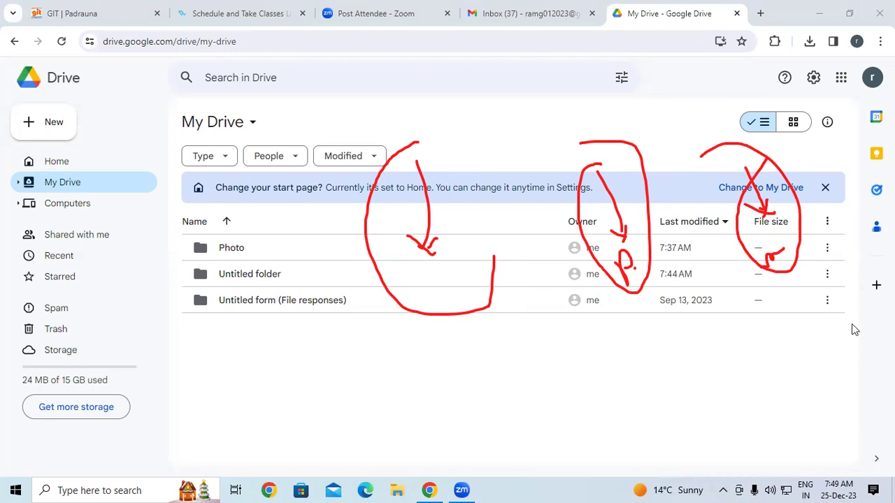
{"action": "key", "text": "Escape"}
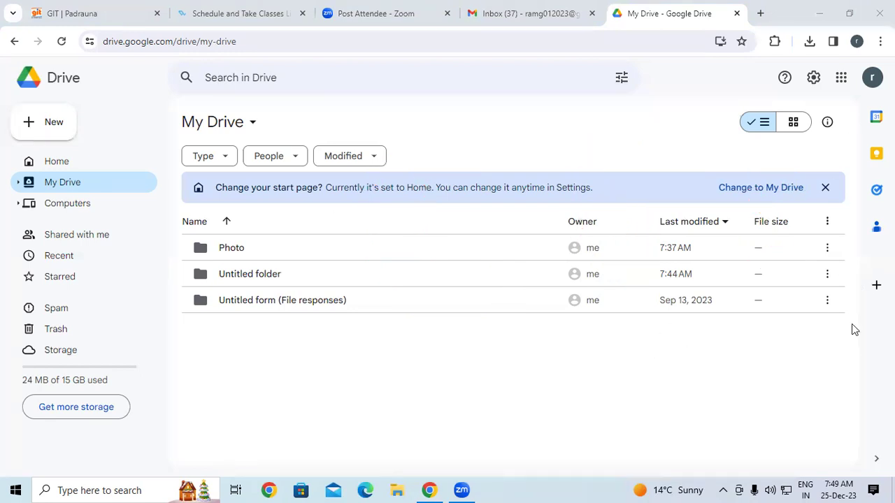
- Rename Untitled folder in My Drive as Untitled
{"action": "left_click", "coordinate": [262, 258]}
{"action": "left_click", "coordinate": [268, 277]}
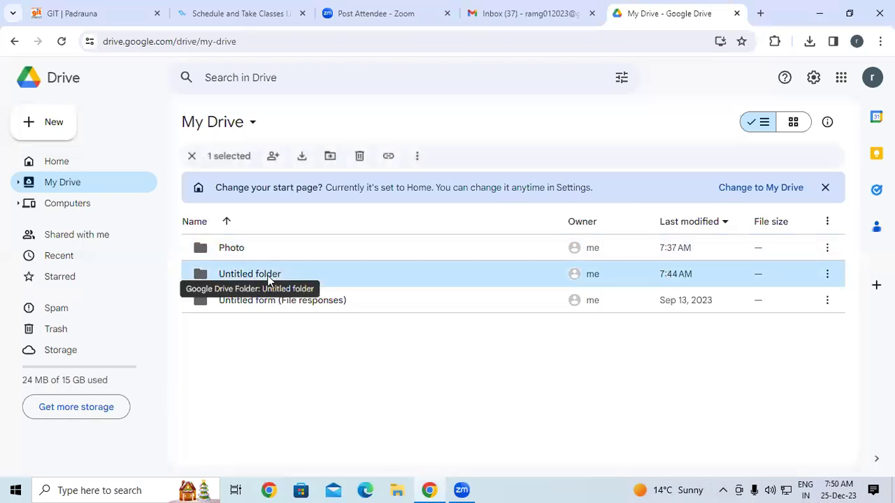
{"action": "left_click", "coordinate": [270, 300]}
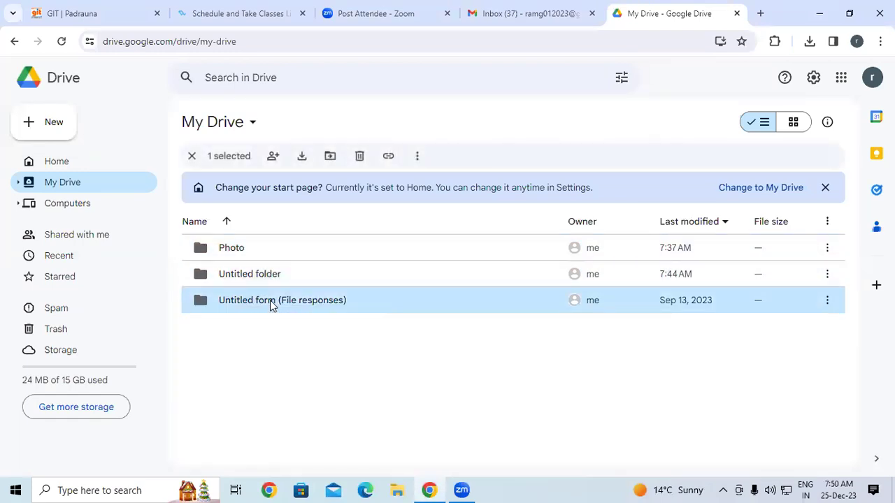
{"action": "left_click", "coordinate": [280, 274]}
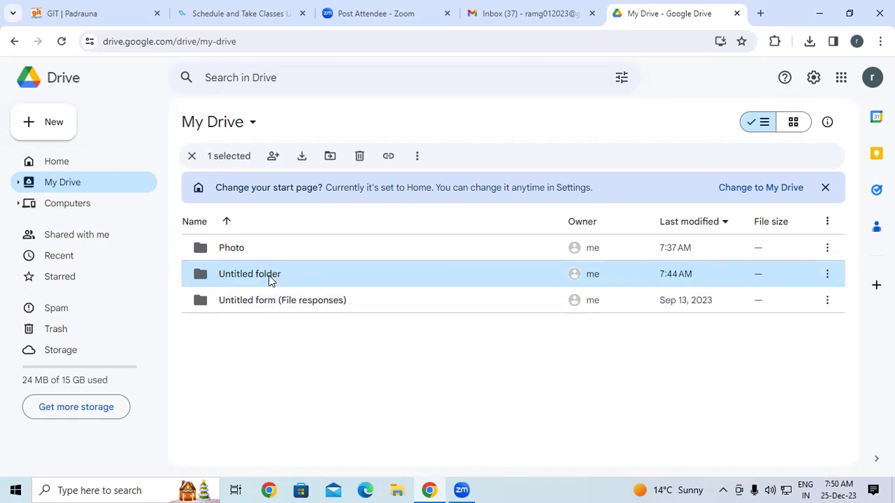
{"action": "right_click", "coordinate": [269, 278]}
{"action": "left_click", "coordinate": [317, 343]}
{"action": "left_click", "coordinate": [404, 264]}
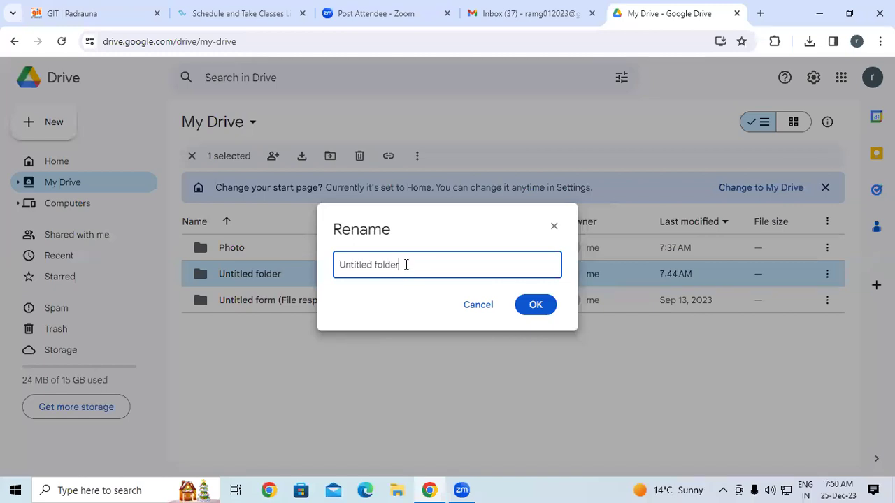
{"action": "key", "text": "BackSpace"}
{"action": "key", "text": "BackSpace"}
{"action": "key", "text": "BackSpace"}
{"action": "key", "text": "BackSpace"}
{"action": "key", "text": "BackSpace"}
{"action": "key", "text": "BackSpace"}
{"action": "key", "text": "Return"}
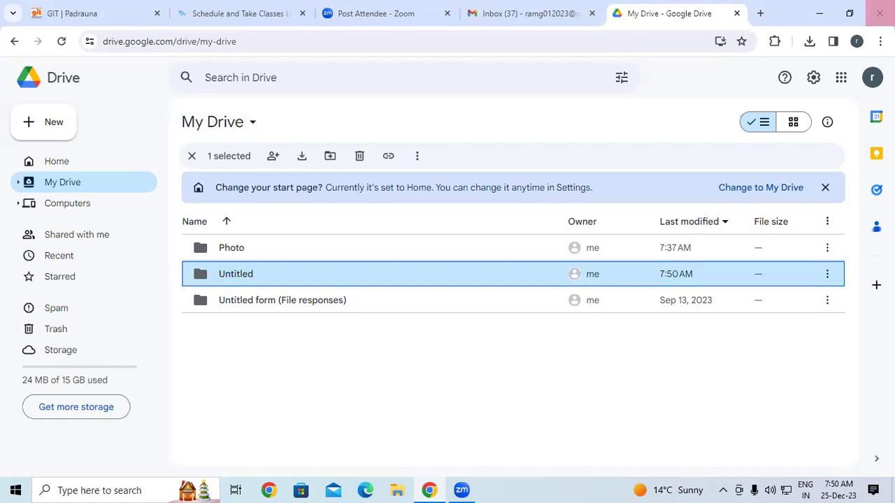
- Minimize the browser, open This PC, and examine the local disks C: and D: and the network locations
{"action": "left_click", "coordinate": [823, 12]}
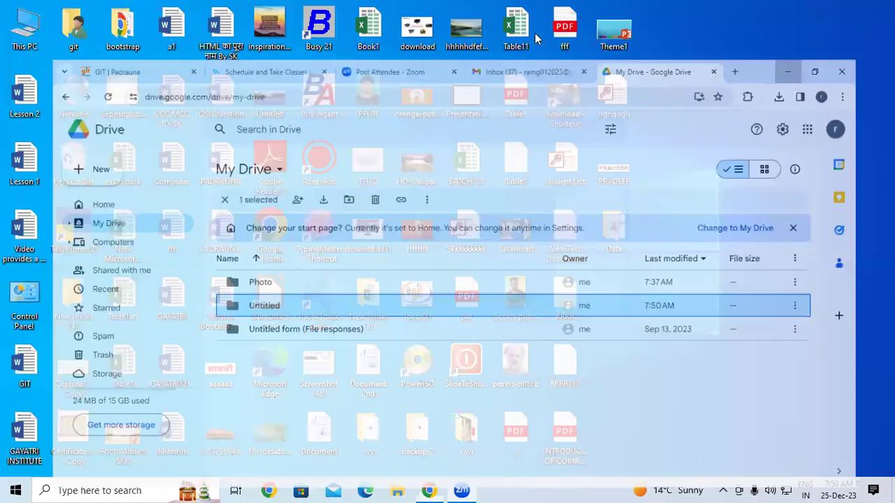
{"action": "double_click", "coordinate": [47, 29]}
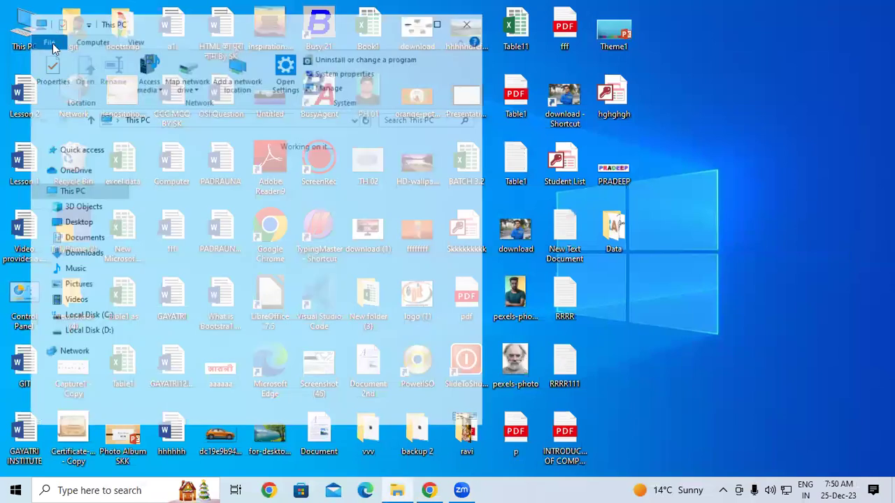
{"action": "left_click", "coordinate": [223, 333]}
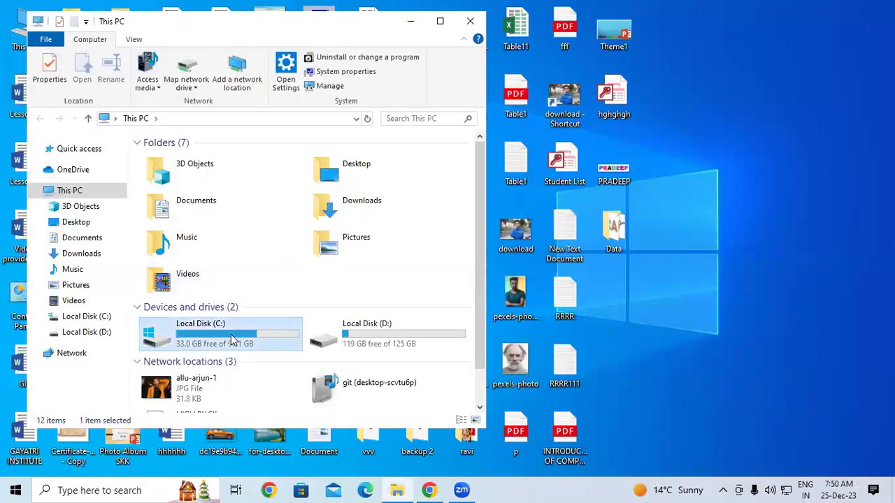
{"action": "left_click", "coordinate": [347, 337]}
{"action": "scroll", "coordinate": [403, 323], "scroll_direction": "down", "scroll_amount": 1}
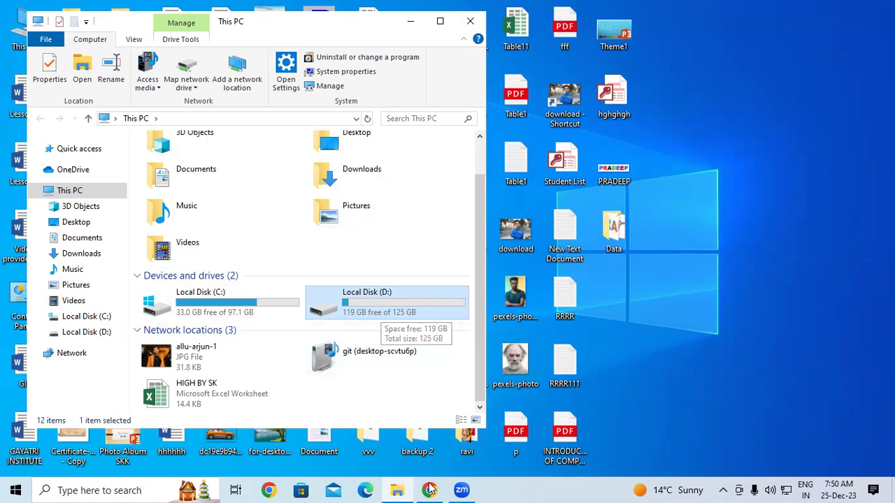
- Switch back to the browser, search Google for google drive desktop in a new tab, and open the Google Drive download page
{"action": "key", "text": "alt+Tab"}
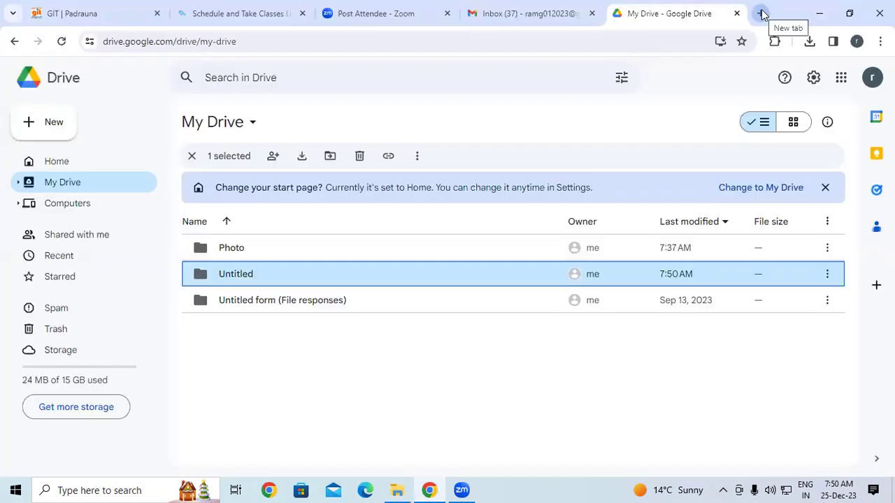
{"action": "left_click", "coordinate": [760, 13]}
{"action": "left_click", "coordinate": [612, 44]}
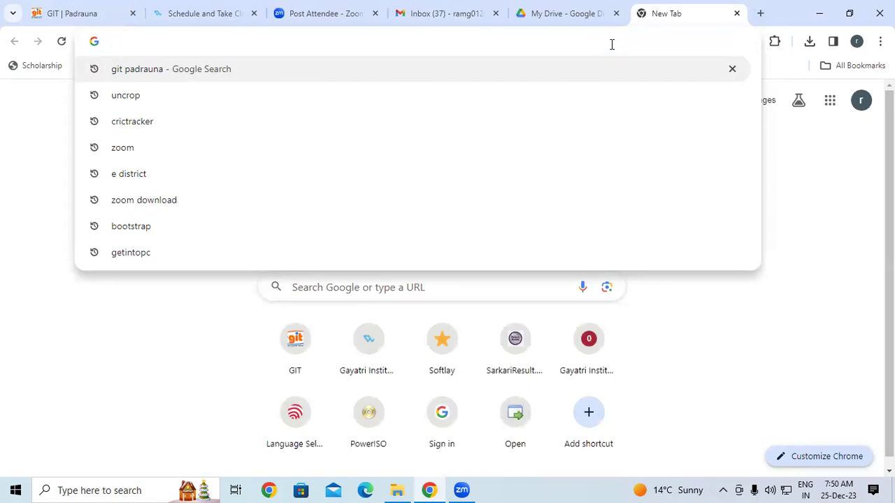
{"action": "type", "text": "Googl"}
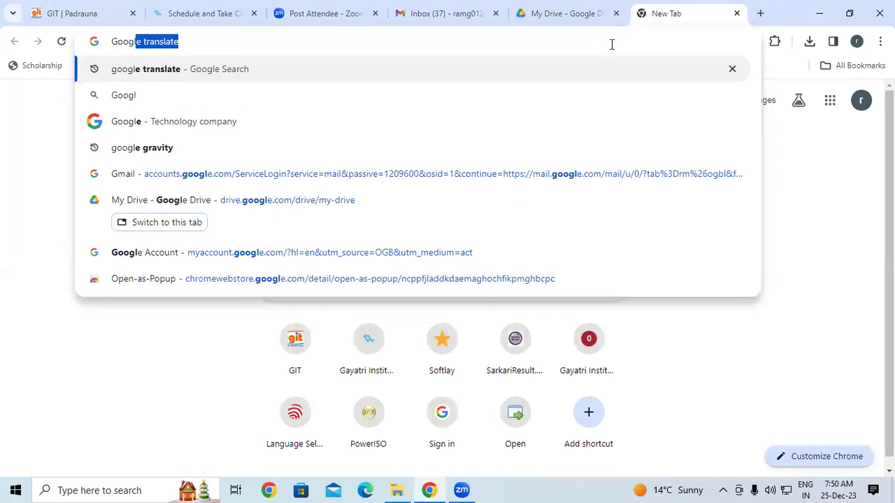
{"action": "type", "text": "e D"}
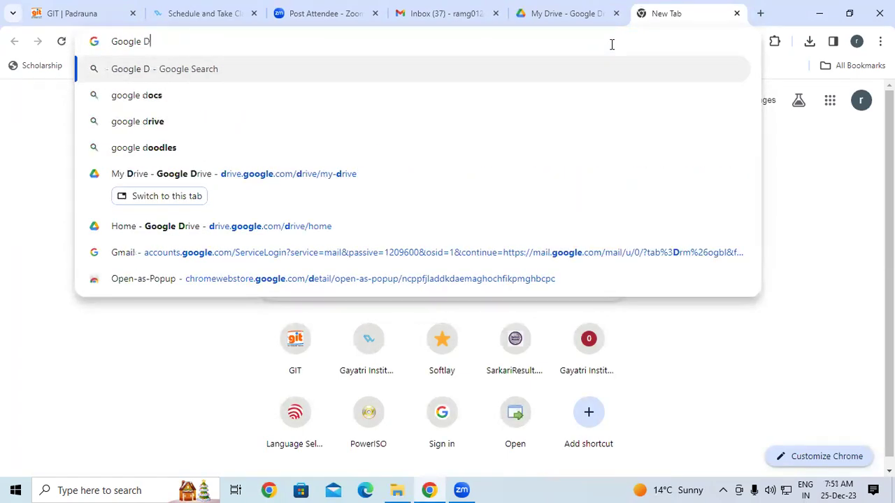
{"action": "type", "text": "rive De"}
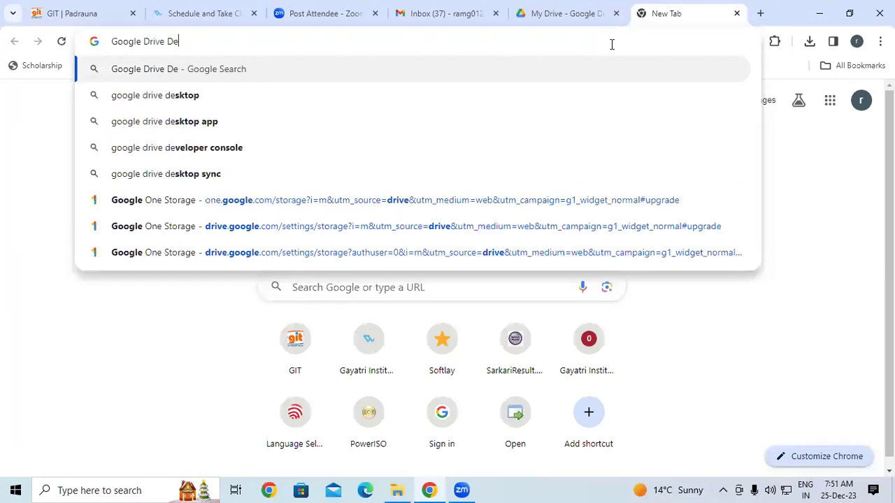
{"action": "key", "text": "Down"}
{"action": "key", "text": "Return"}
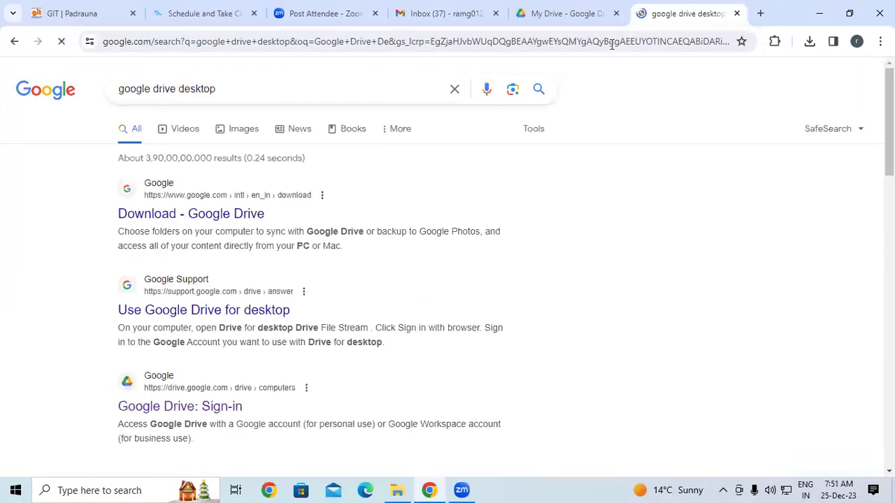
{"action": "left_click", "coordinate": [166, 218]}
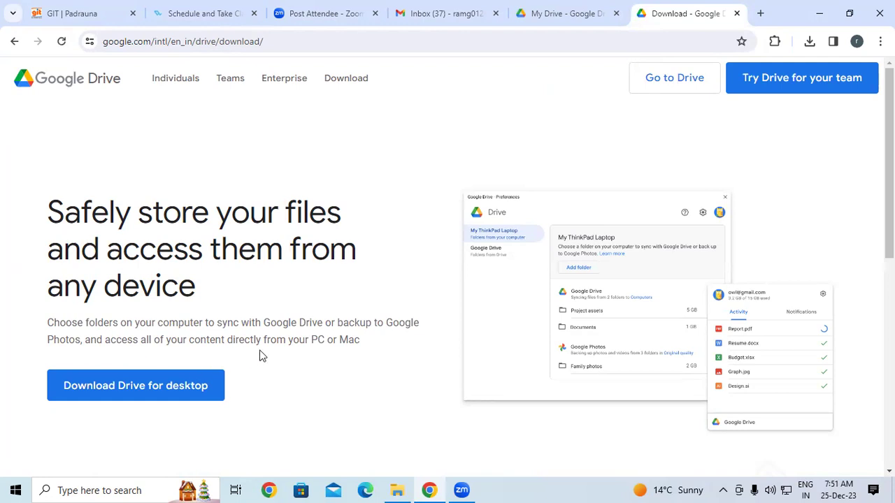
- Review the local disks in a maximized This PC window, and return to the Drive download page to read its main heading
{"action": "left_click", "coordinate": [820, 13]}
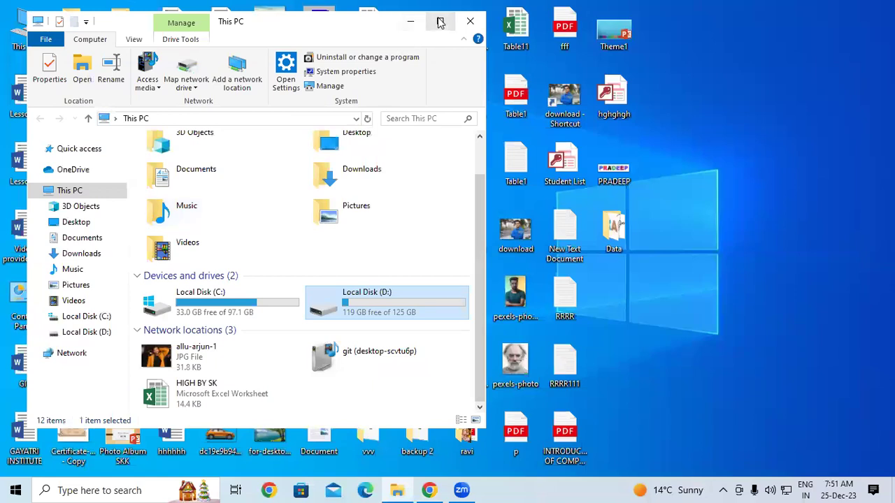
{"action": "left_click", "coordinate": [440, 21]}
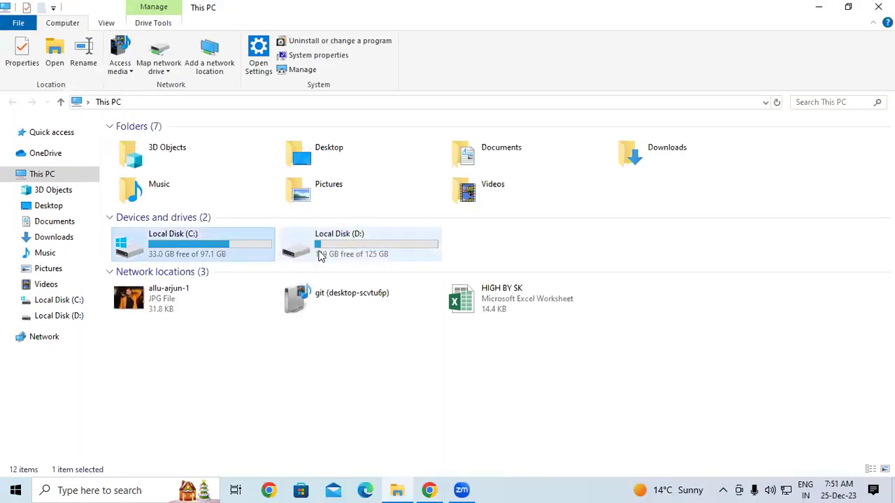
{"action": "left_click", "coordinate": [502, 246]}
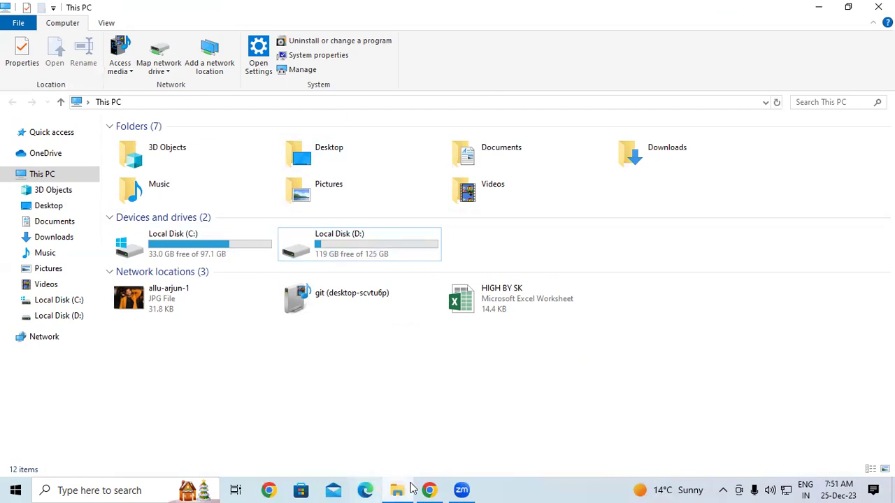
{"action": "left_click", "coordinate": [431, 489]}
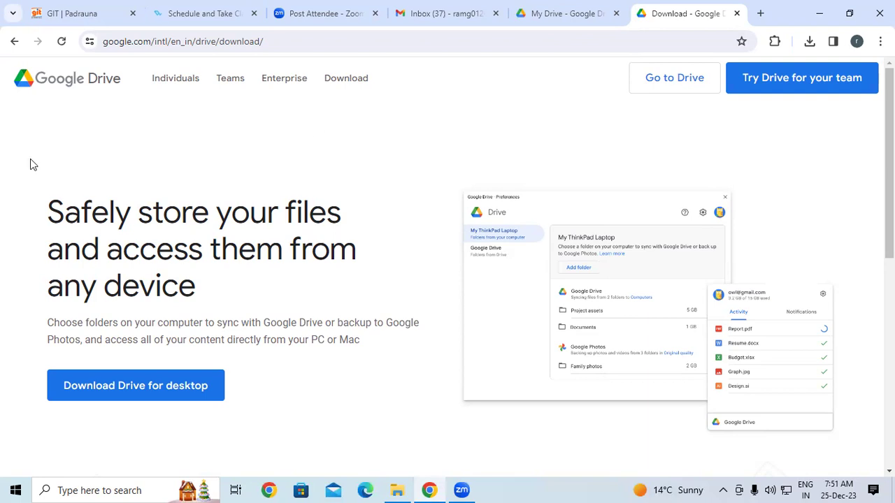
{"action": "left_click_drag", "start_coordinate": [44, 213], "coordinate": [216, 285]}
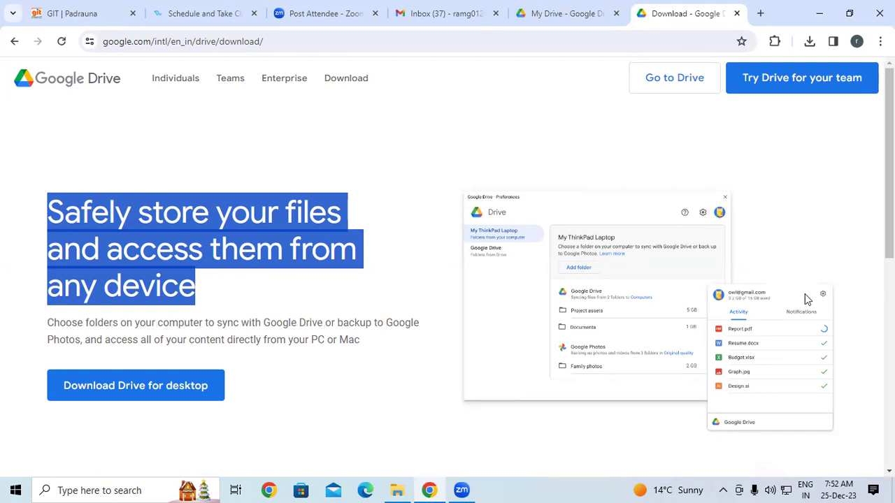
{"action": "left_click", "coordinate": [723, 137]}
- Create a blank Google Docs document from My Drive, and look at the document's command search suggestions
{"action": "left_click", "coordinate": [559, 12]}
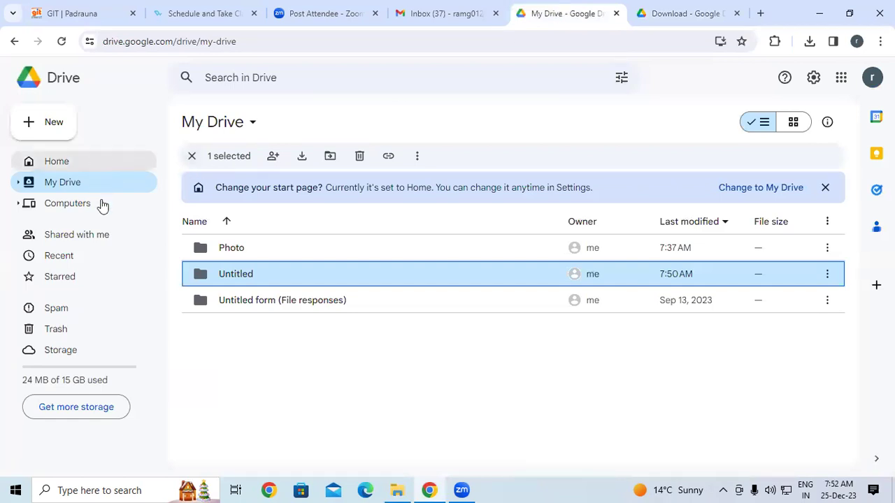
{"action": "left_click", "coordinate": [46, 123]}
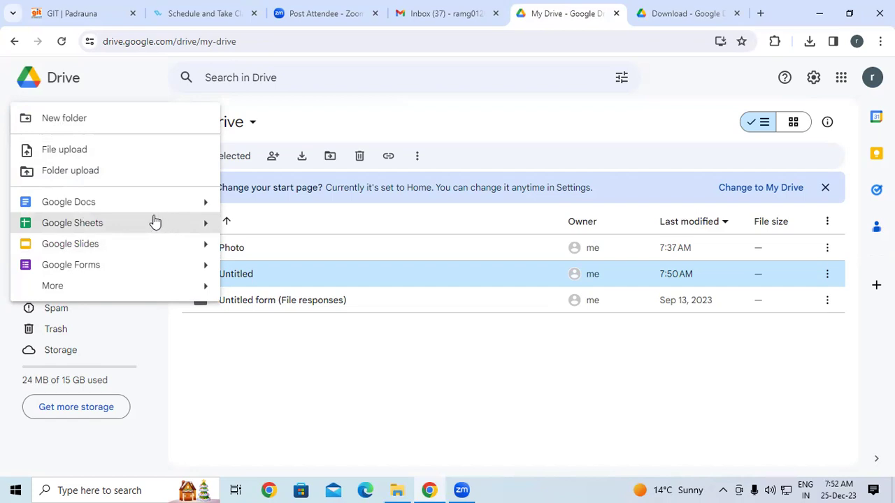
{"action": "left_click", "coordinate": [96, 203]}
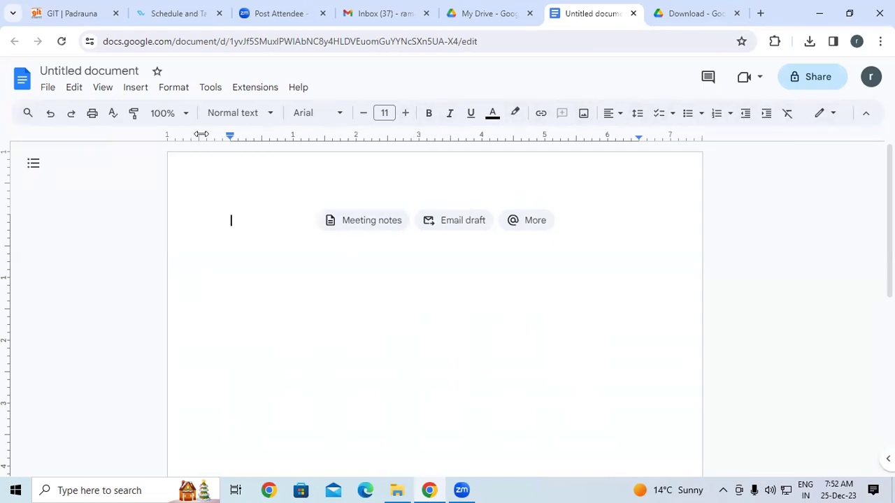
{"action": "left_click", "coordinate": [27, 113]}
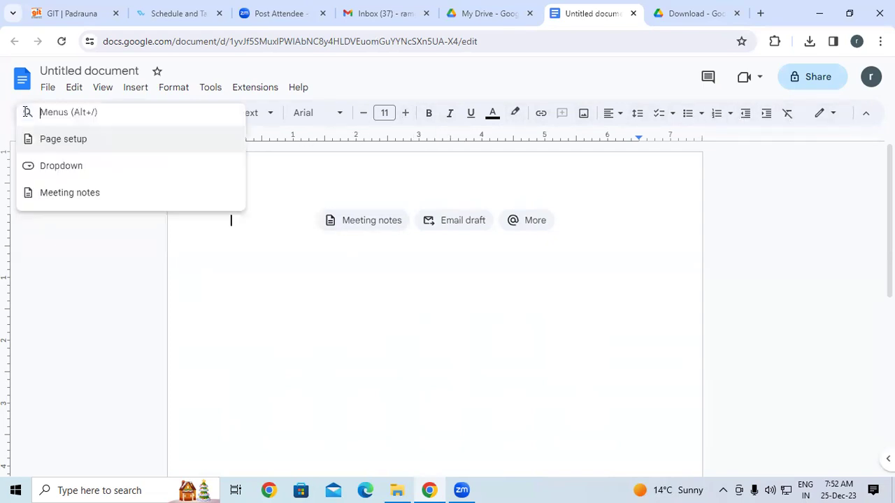
{"action": "left_click", "coordinate": [158, 232]}
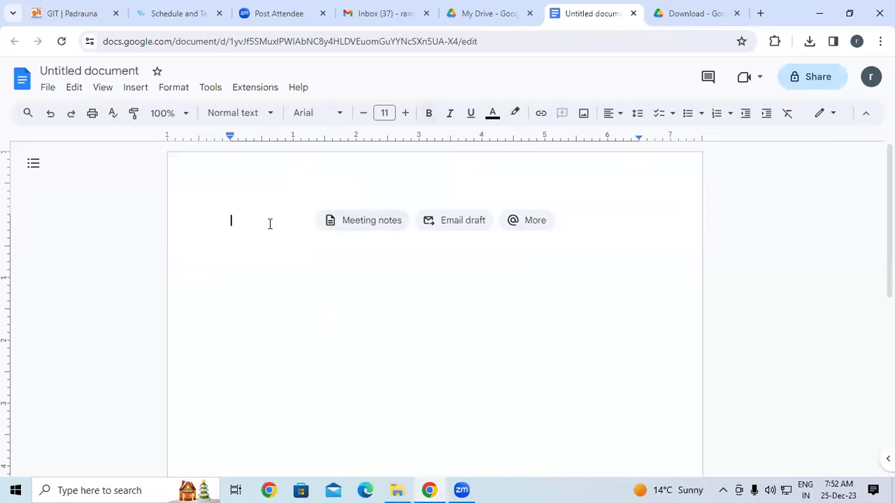
- Launch Microsoft Word with the winword command, create a blank document, and fill it with sample text using =rand()
{"action": "key", "text": "super+r"}
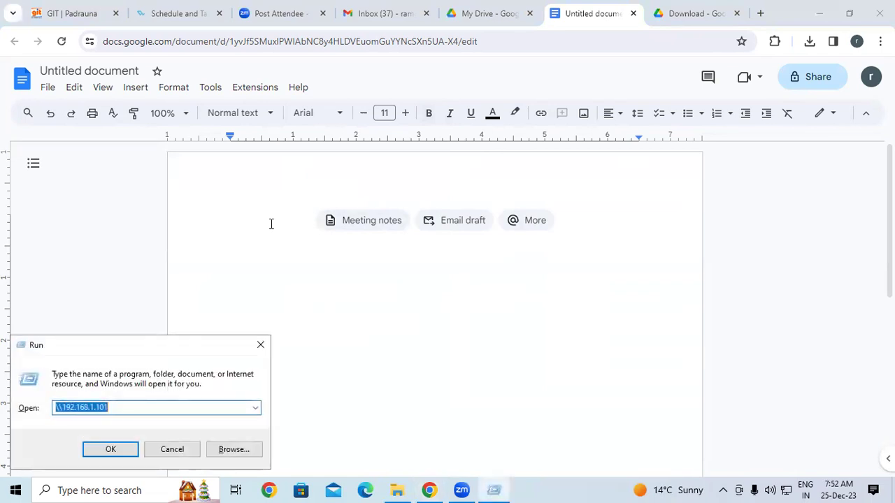
{"action": "key", "text": "Down"}
{"action": "key", "text": "Down"}
{"action": "key", "text": "Down"}
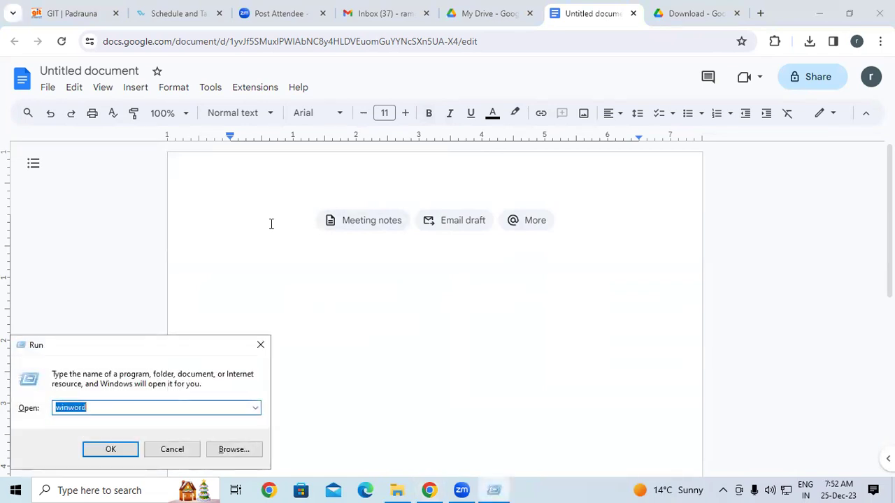
{"action": "key", "text": "Return"}
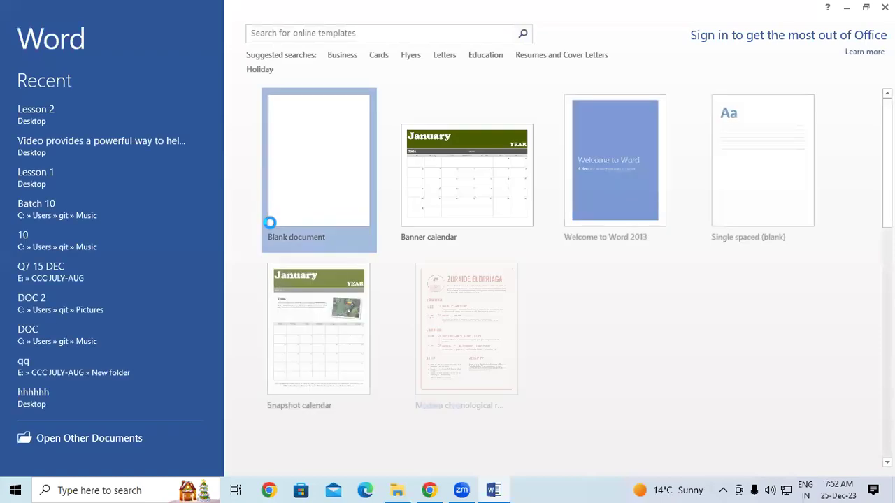
{"action": "left_click", "coordinate": [270, 223]}
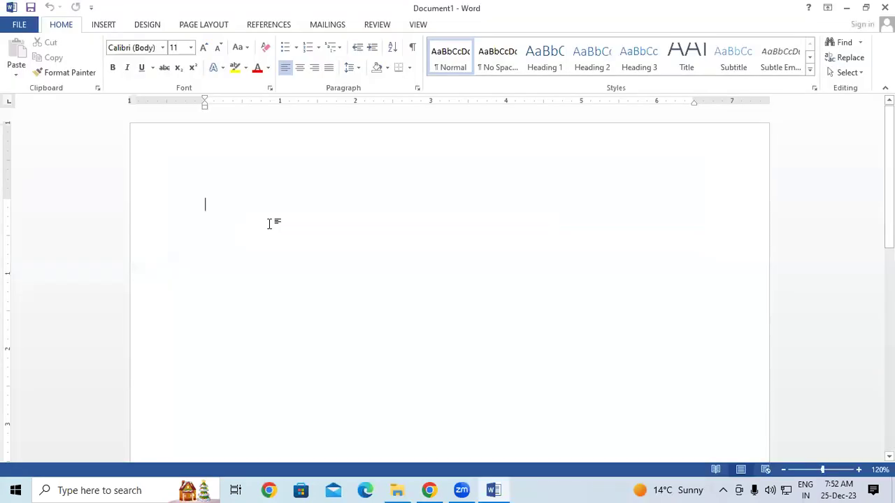
{"action": "type", "text": "=rand()"}
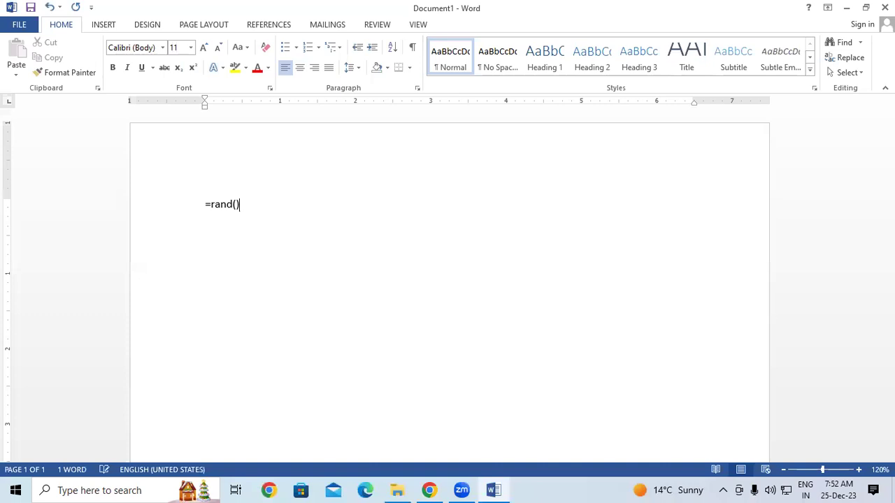
{"action": "key", "text": "Return"}
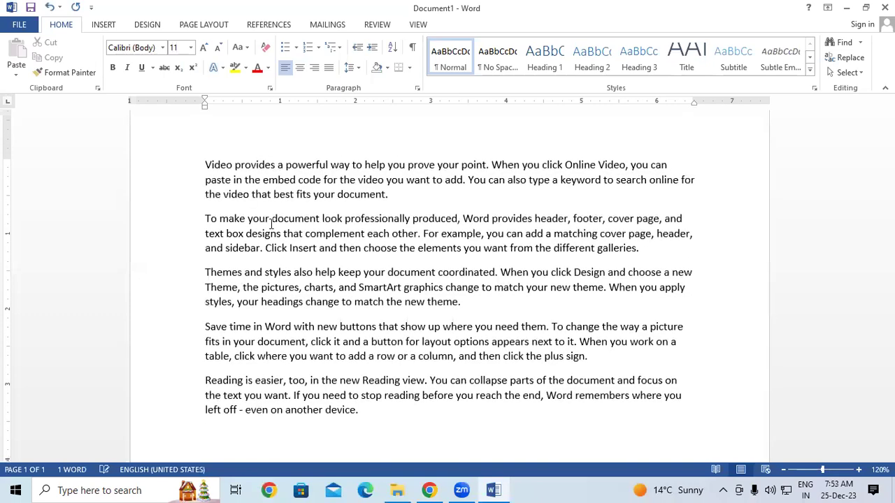
- Copy all the sample text, close Word without saving, and paste the text into the untitled Google Docs document
{"action": "key", "text": "ctrl+a"}
{"action": "key", "text": "ctrl+c"}
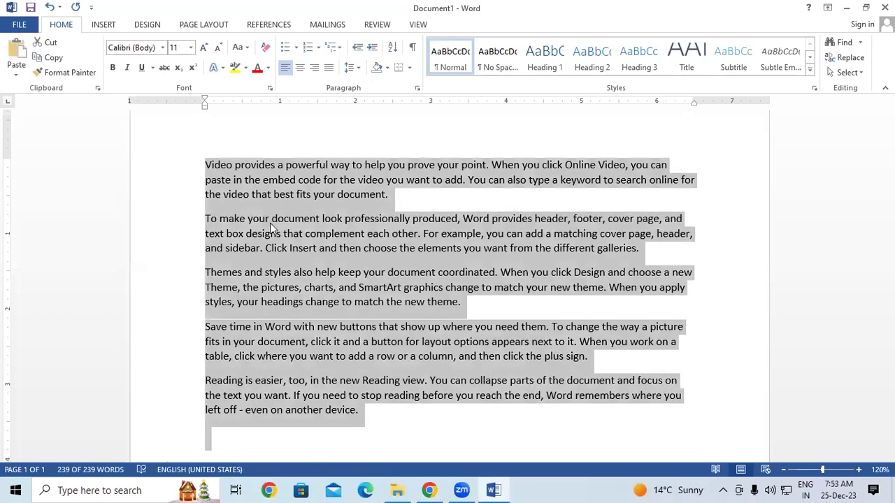
{"action": "key", "text": "alt+F4"}
{"action": "left_click", "coordinate": [462, 270]}
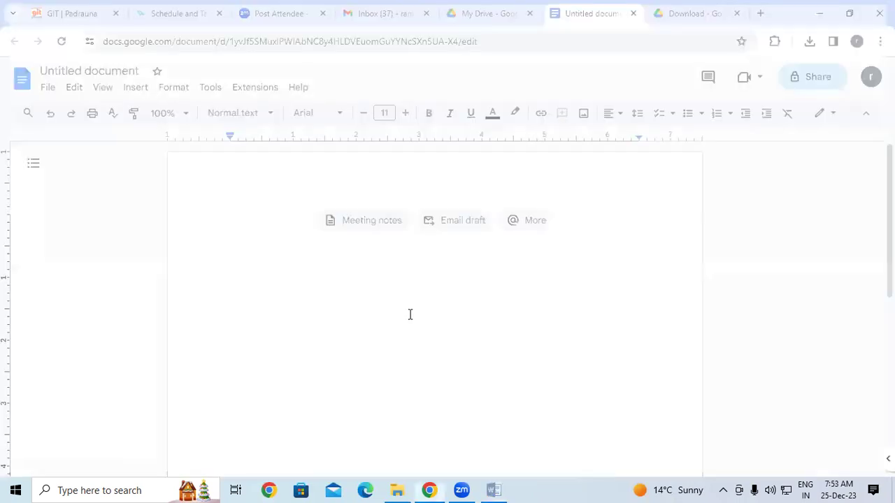
{"action": "key", "text": "ctrl+v"}
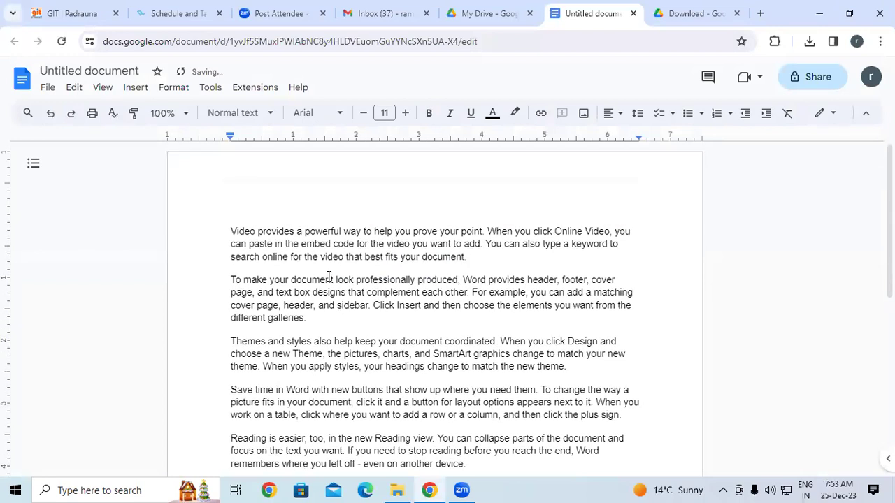
- Make the first paragraph bold and underlined by searching the commands for bold and under
{"action": "triple_click", "coordinate": [233, 230]}
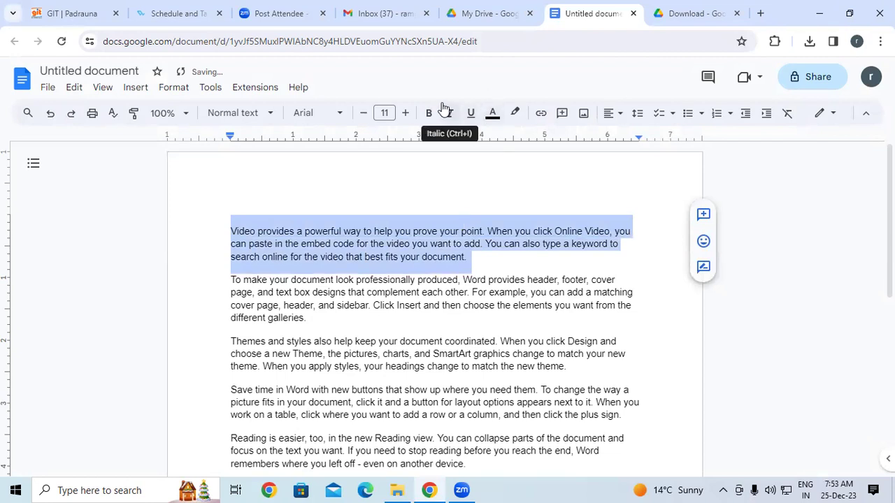
{"action": "left_click", "coordinate": [28, 113]}
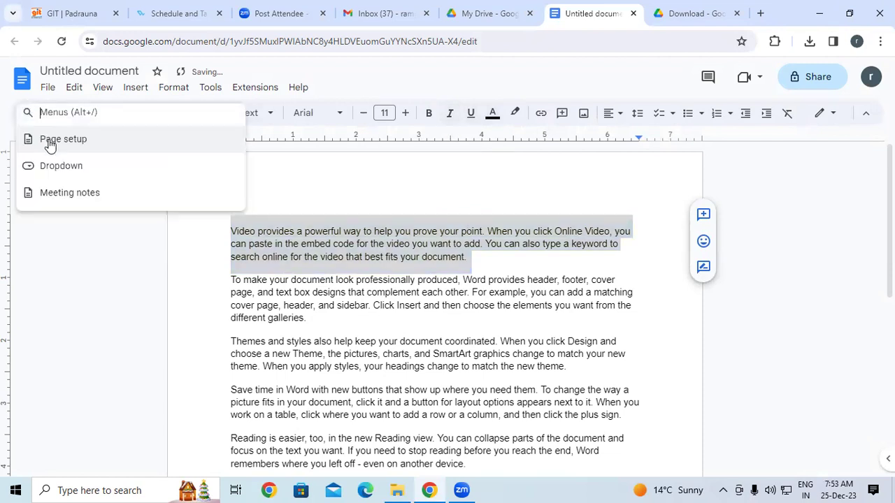
{"action": "type", "text": "b"}
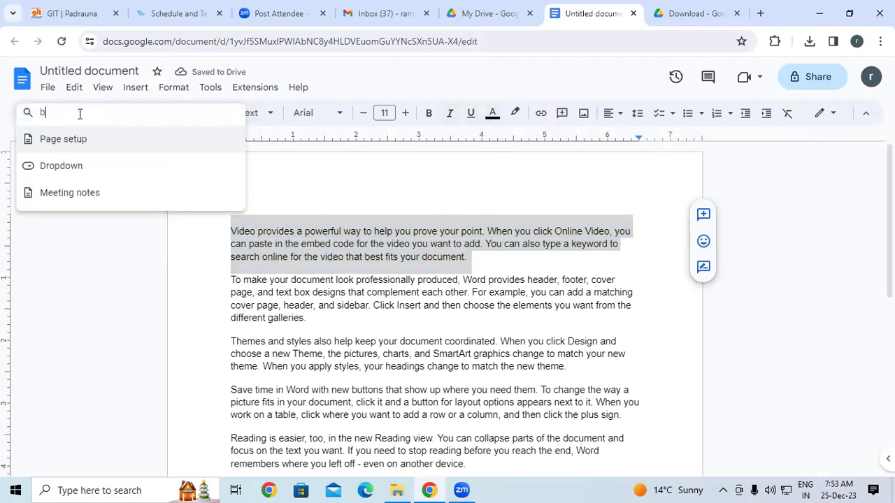
{"action": "type", "text": "old"}
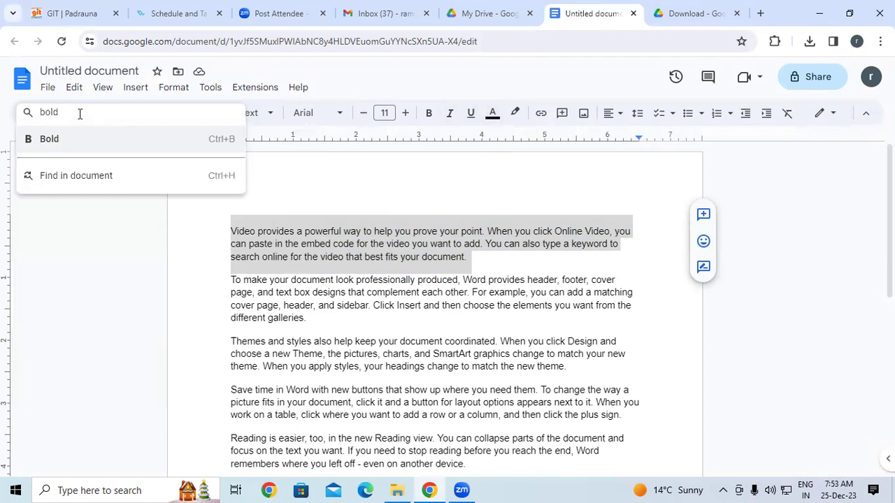
{"action": "left_click", "coordinate": [41, 142]}
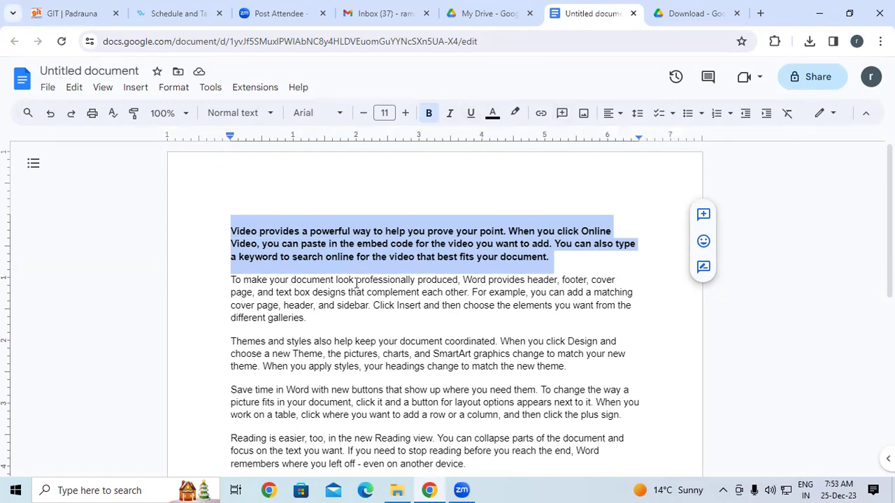
{"action": "left_click", "coordinate": [28, 113]}
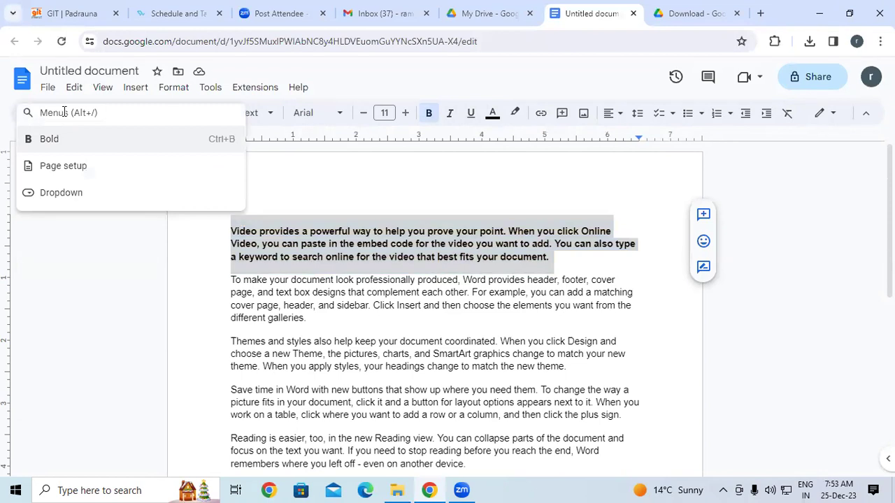
{"action": "type", "text": "under"}
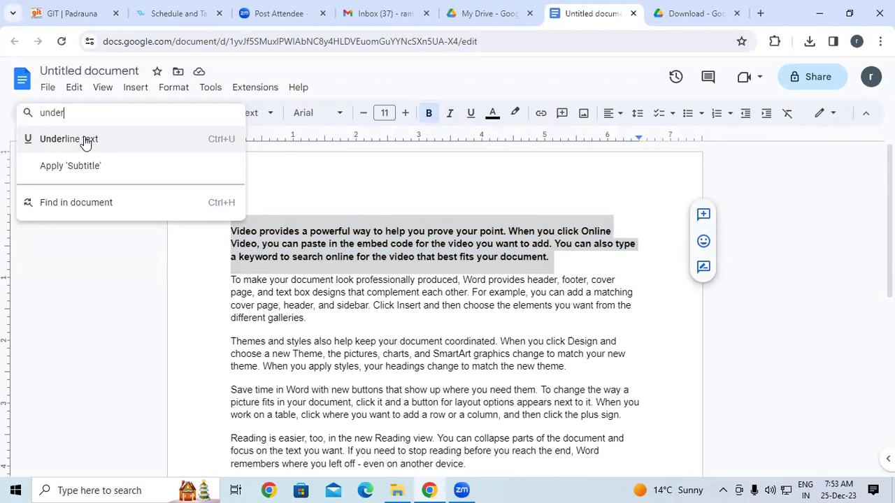
{"action": "left_click", "coordinate": [85, 139]}
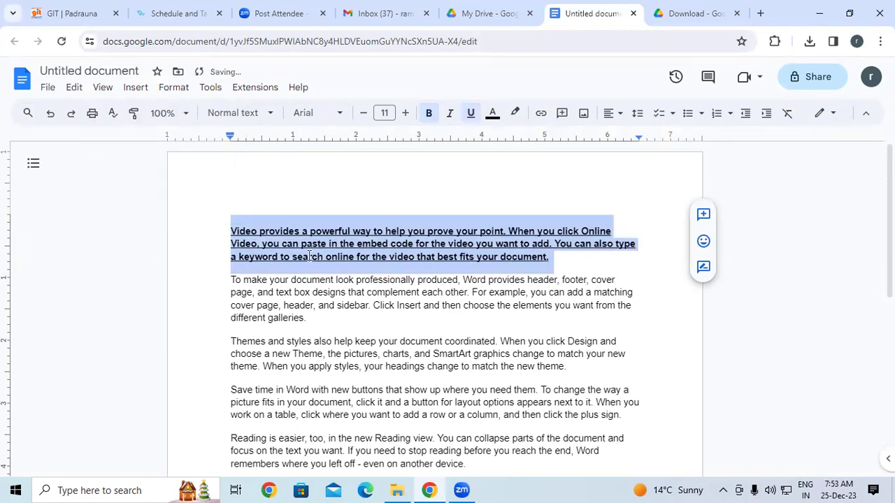
- Undo the underline and bold formatting on the first paragraph
{"action": "left_click", "coordinate": [49, 114]}
{"action": "left_click", "coordinate": [50, 113]}
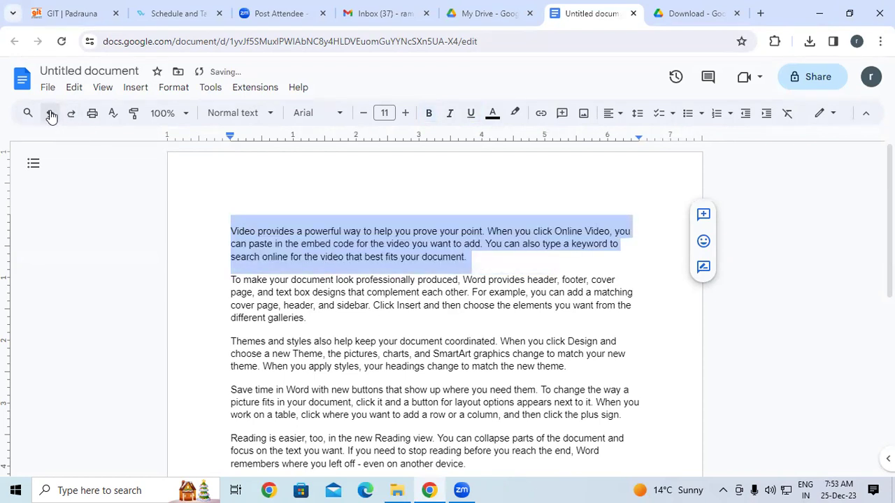
- Redo and undo the first paragraph's bold and underline formatting, finishing with only the bold reapplied
{"action": "left_click", "coordinate": [71, 113]}
{"action": "left_click", "coordinate": [71, 113]}
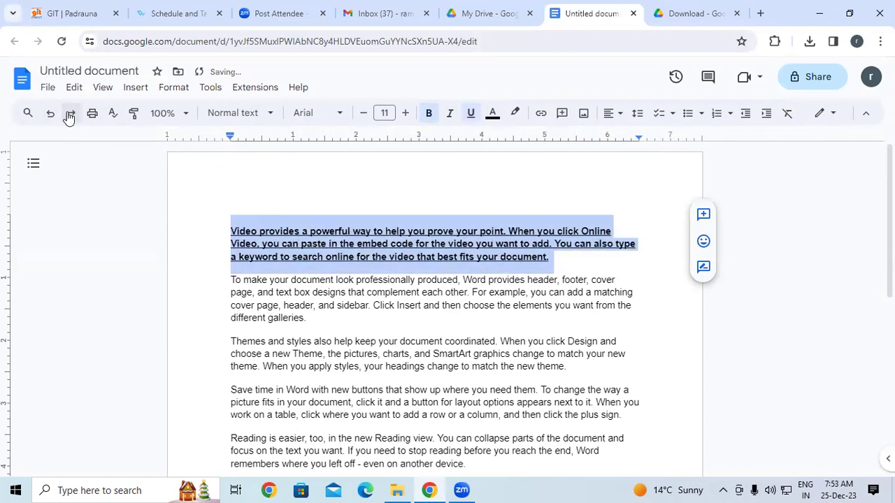
{"action": "left_click", "coordinate": [51, 113]}
{"action": "left_click", "coordinate": [51, 113]}
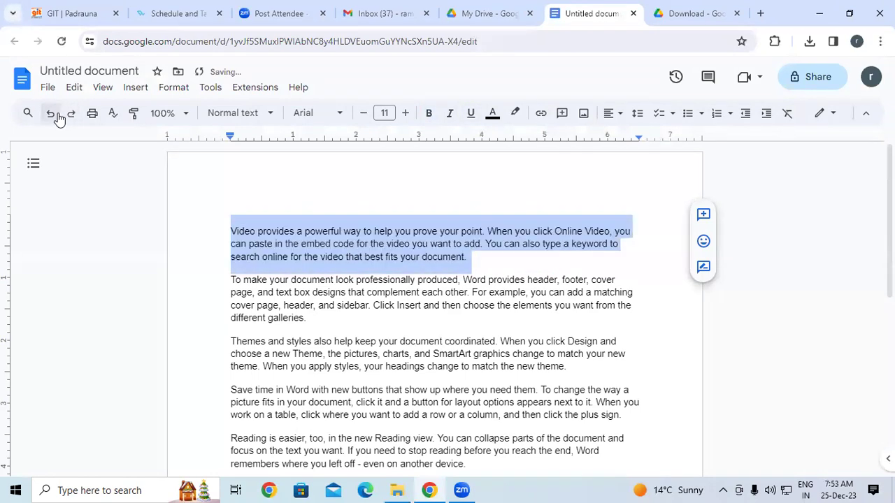
{"action": "left_click", "coordinate": [70, 113]}
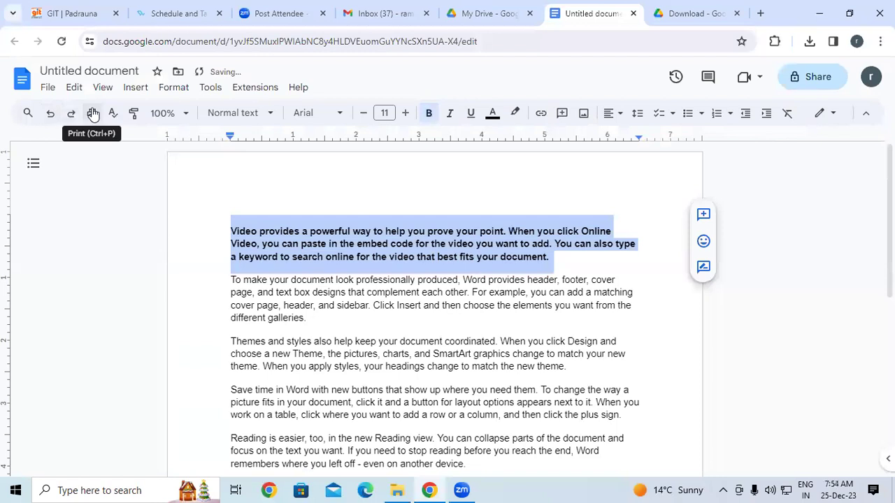
- Preview the document for printing with Save as PDF as the destination, and cancel without saving
{"action": "left_click", "coordinate": [93, 113]}
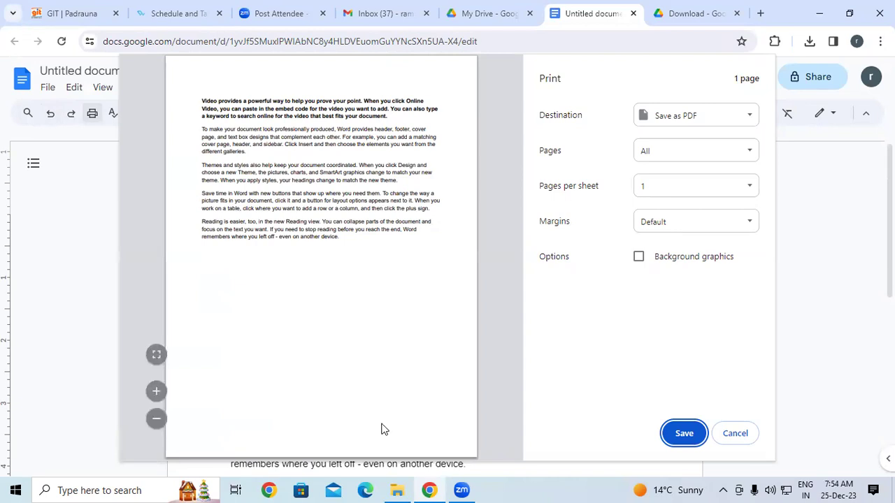
{"action": "left_click", "coordinate": [718, 433]}
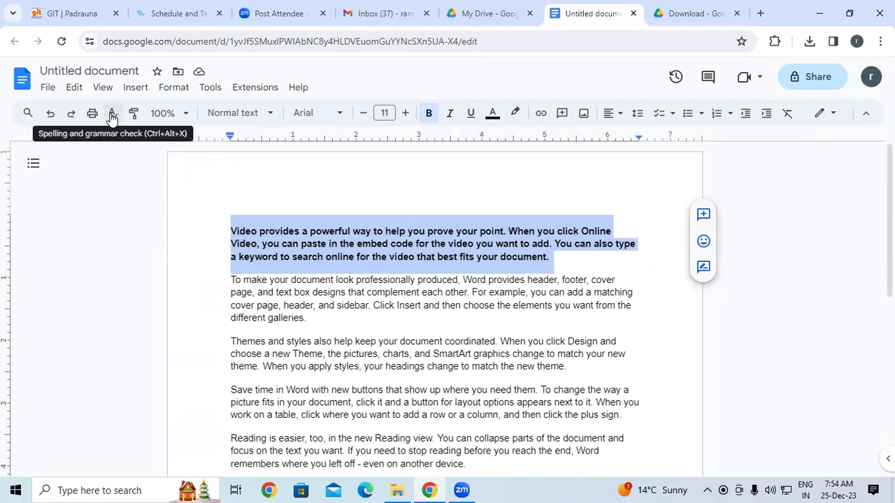
- Misspell the opening words of the first paragraph as "Vidreo provrides" by inserting an extra r in each
{"action": "left_click", "coordinate": [275, 256]}
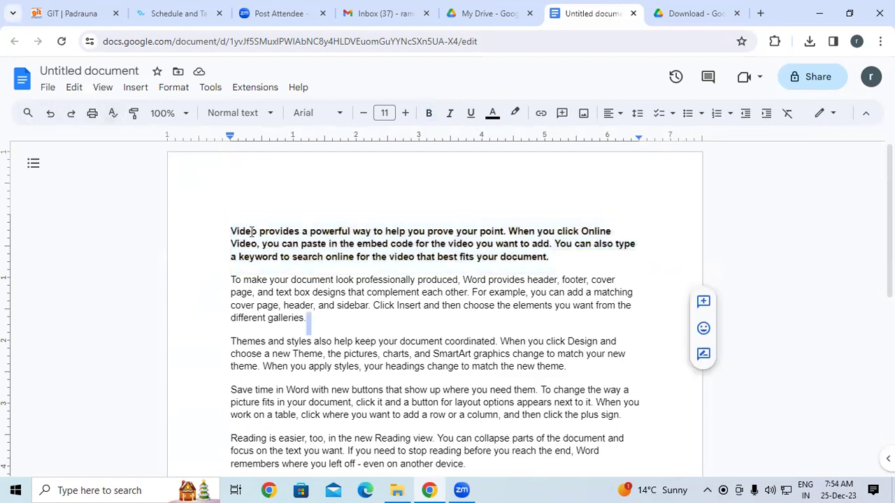
{"action": "type", "text": "r"}
{"action": "left_click", "coordinate": [279, 231]}
{"action": "type", "text": "r"}
{"action": "left_click", "coordinate": [244, 257]}
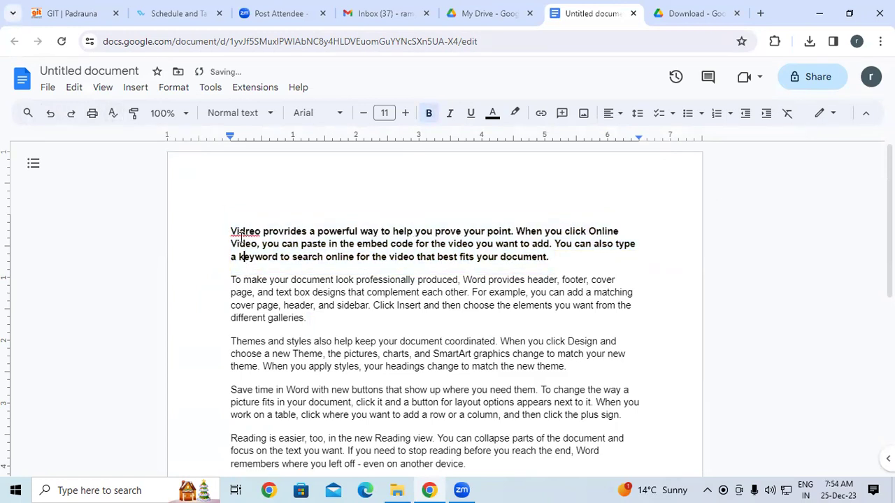
- Run the spelling and grammar check and accept the corrections "Video" and "provides"
{"action": "left_click", "coordinate": [114, 115]}
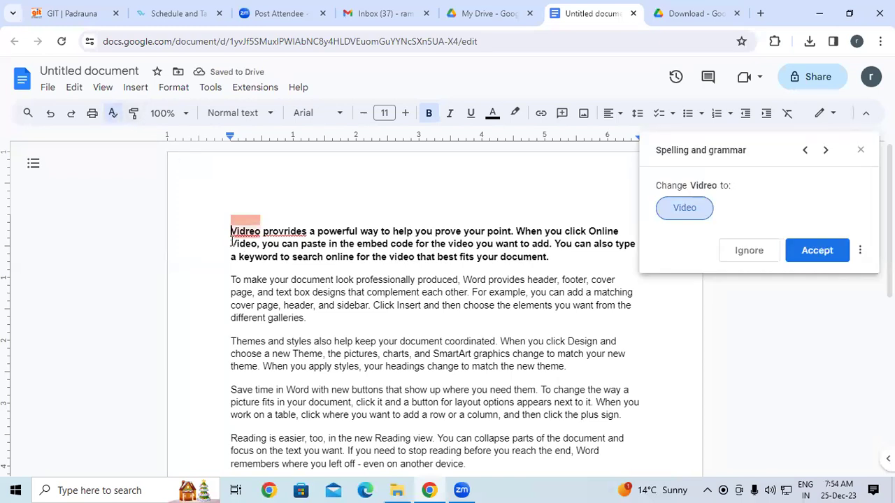
{"action": "left_click", "coordinate": [815, 251]}
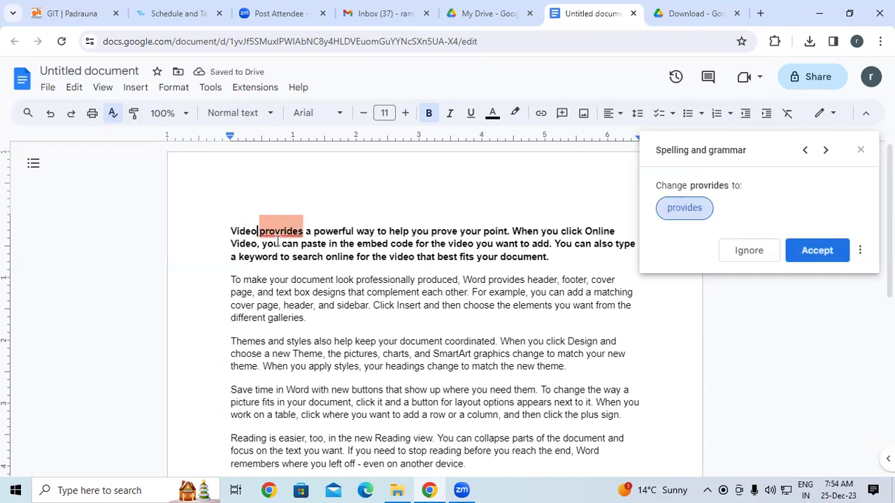
{"action": "left_click", "coordinate": [816, 248]}
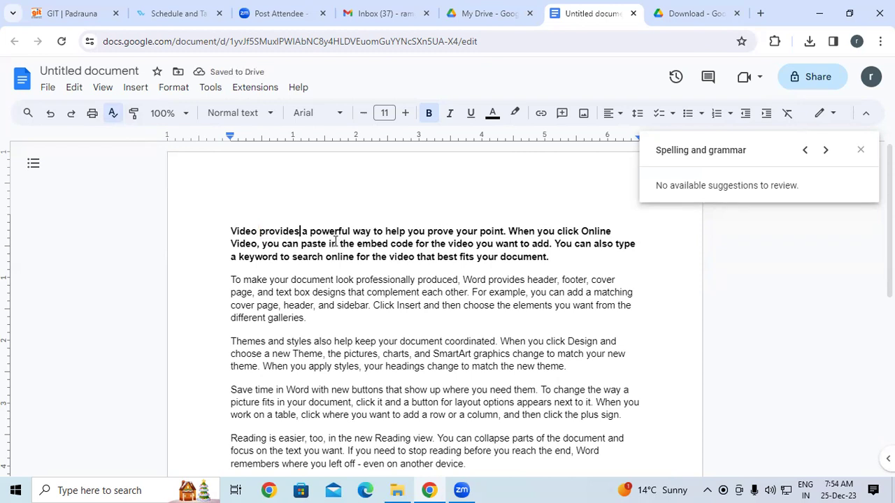
{"action": "key", "text": "Escape"}
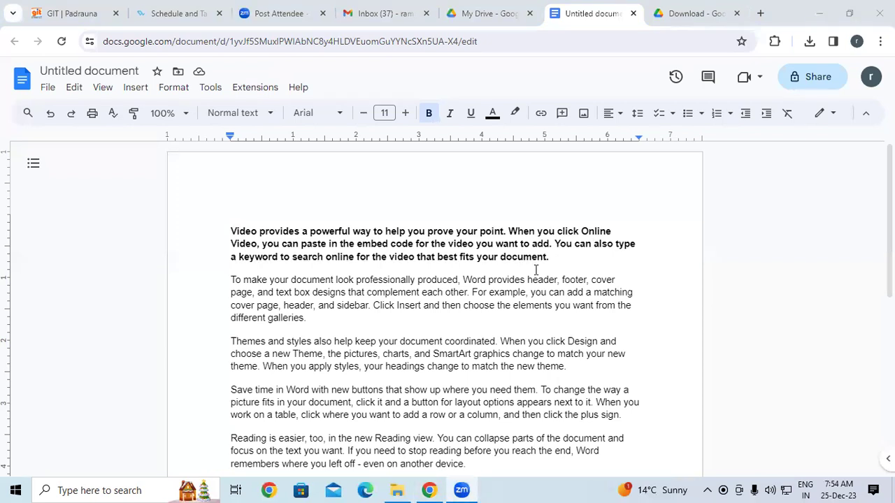
- Make the first paragraph italic and underlined and set its text colour to red
{"action": "left_click_drag", "start_coordinate": [536, 270], "coordinate": [209, 228]}
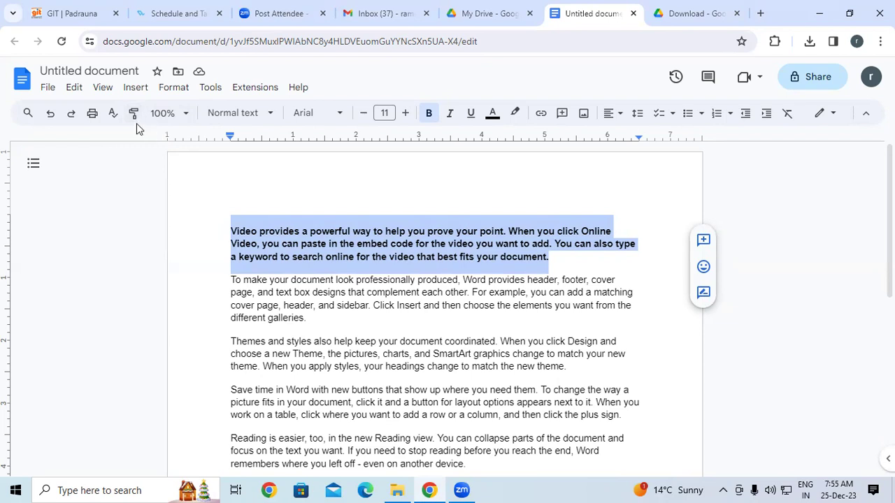
{"action": "left_click", "coordinate": [248, 241]}
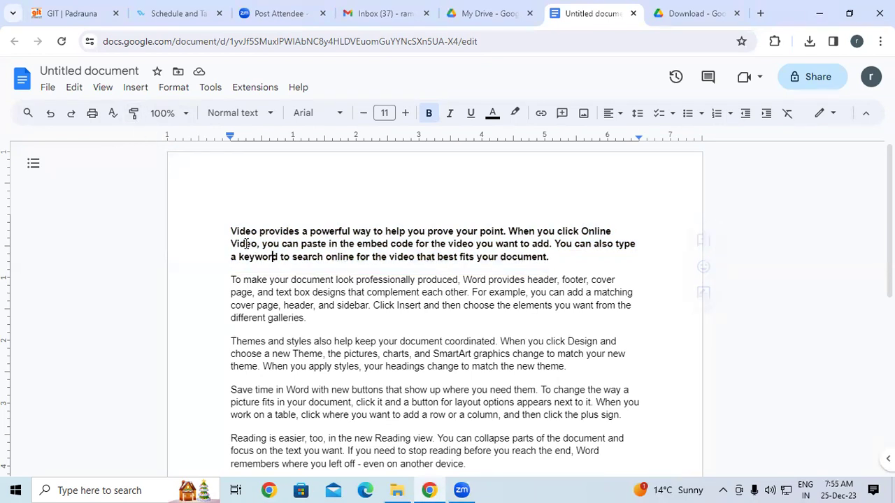
{"action": "left_click_drag", "start_coordinate": [252, 240], "coordinate": [554, 258]}
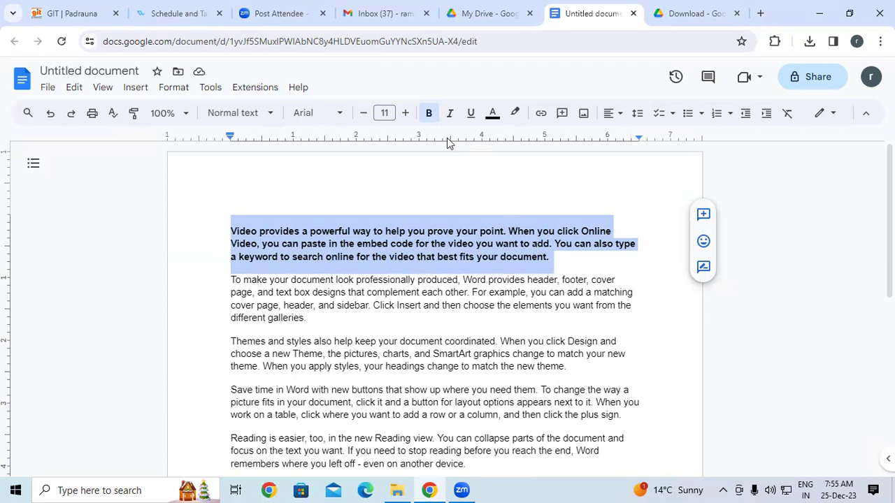
{"action": "left_click", "coordinate": [450, 116]}
{"action": "left_click", "coordinate": [472, 114]}
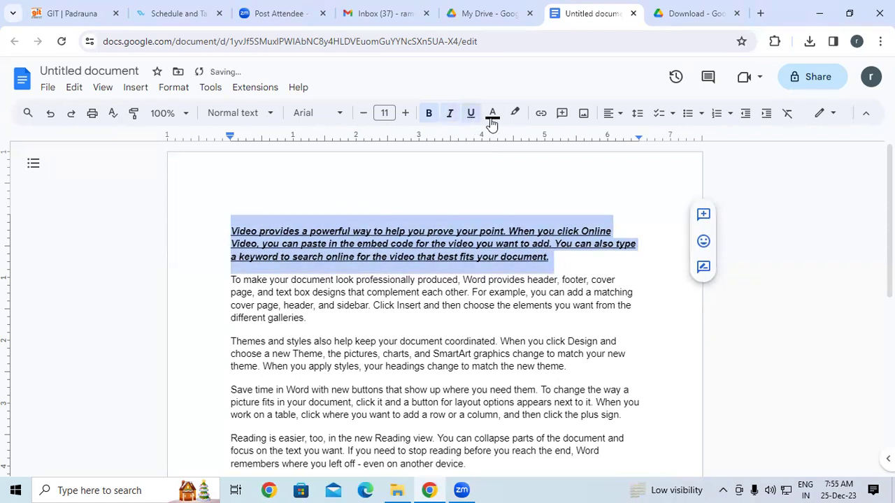
{"action": "left_click", "coordinate": [492, 115]}
{"action": "left_click", "coordinate": [512, 154]}
{"action": "left_click", "coordinate": [440, 244]}
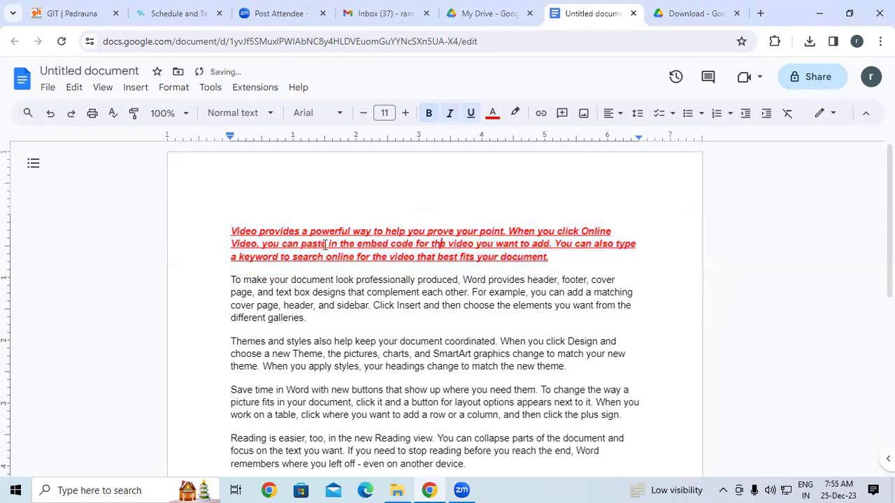
{"action": "triple_click", "coordinate": [233, 233]}
{"action": "left_click", "coordinate": [235, 280]}
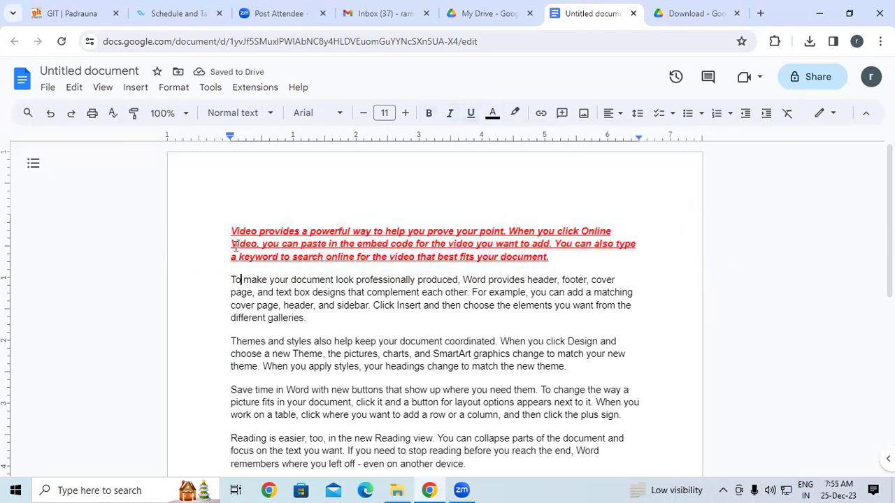
{"action": "triple_click", "coordinate": [292, 257]}
{"action": "left_click", "coordinate": [231, 353]}
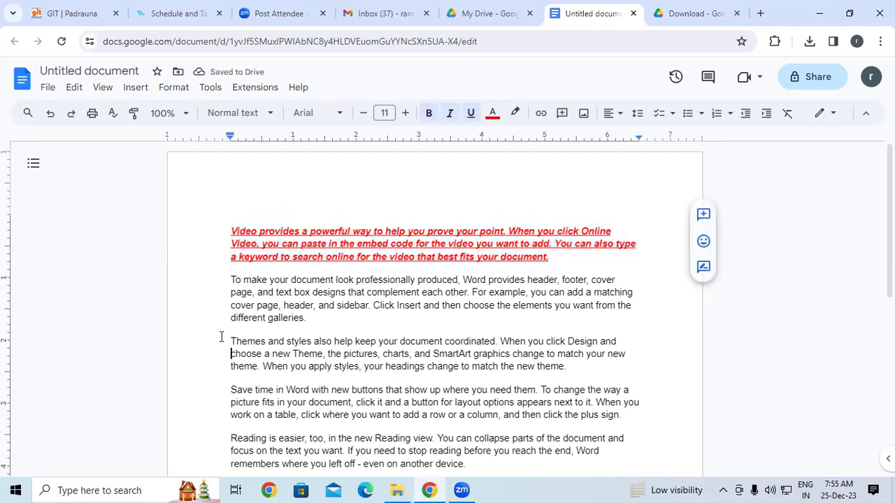
{"action": "triple_click", "coordinate": [232, 284]}
{"action": "left_click", "coordinate": [315, 230]}
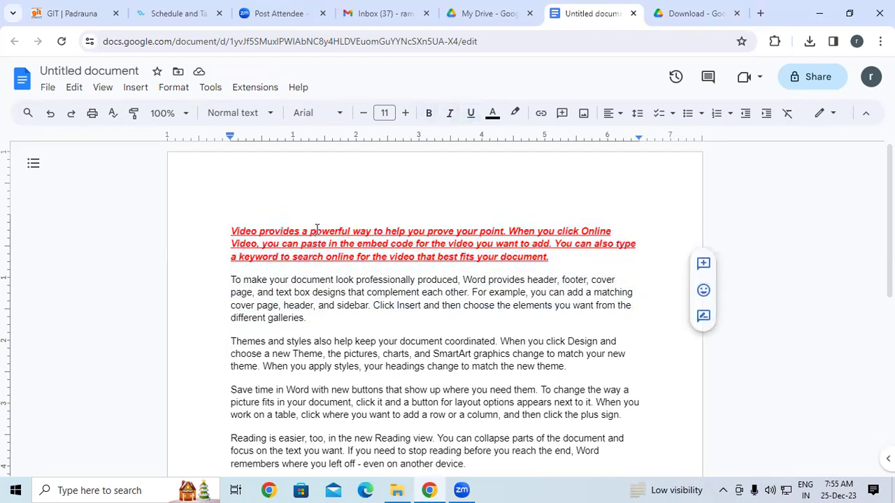
- Copy the first paragraph's formatting onto the second paragraph with Paint format
{"action": "left_click_drag", "start_coordinate": [228, 233], "coordinate": [285, 238]}
{"action": "left_click", "coordinate": [134, 112]}
{"action": "left_click_drag", "start_coordinate": [231, 278], "coordinate": [323, 321]}
{"action": "left_click", "coordinate": [307, 366]}
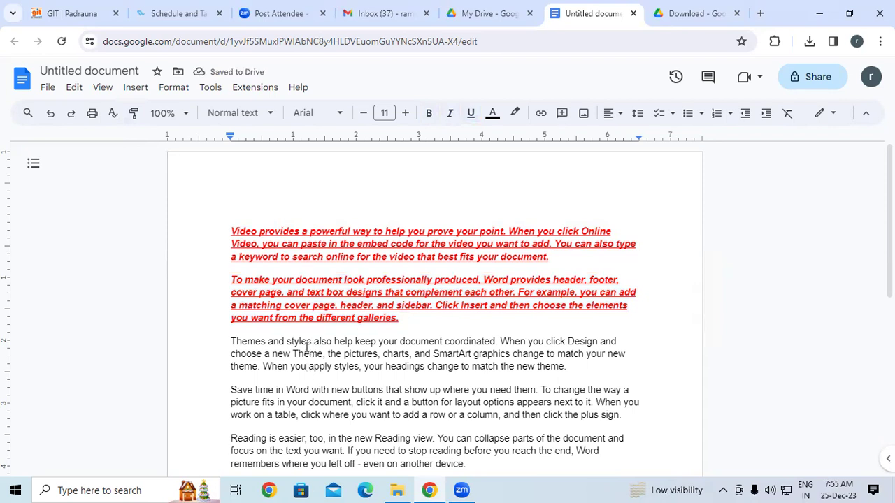
- View the document at Fit, 50%, 75% and 90% zoom, and return to 100%
{"action": "left_click", "coordinate": [186, 114]}
{"action": "left_click", "coordinate": [182, 139]}
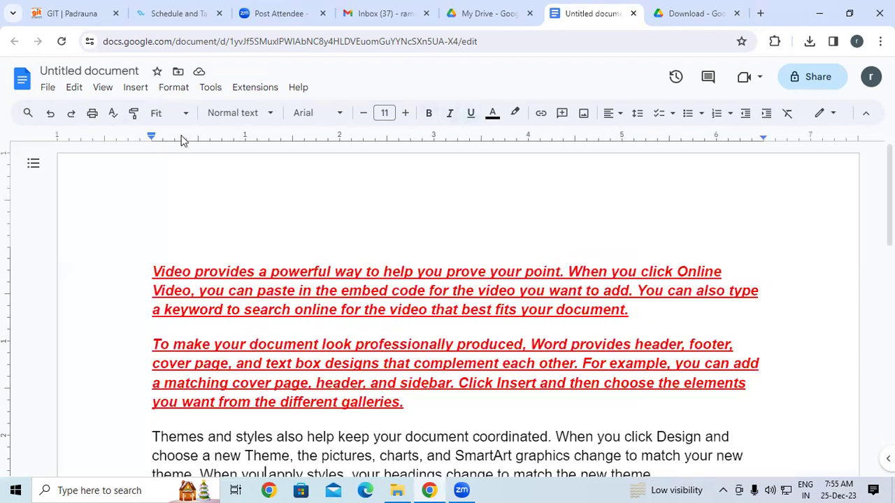
{"action": "left_click", "coordinate": [186, 115]}
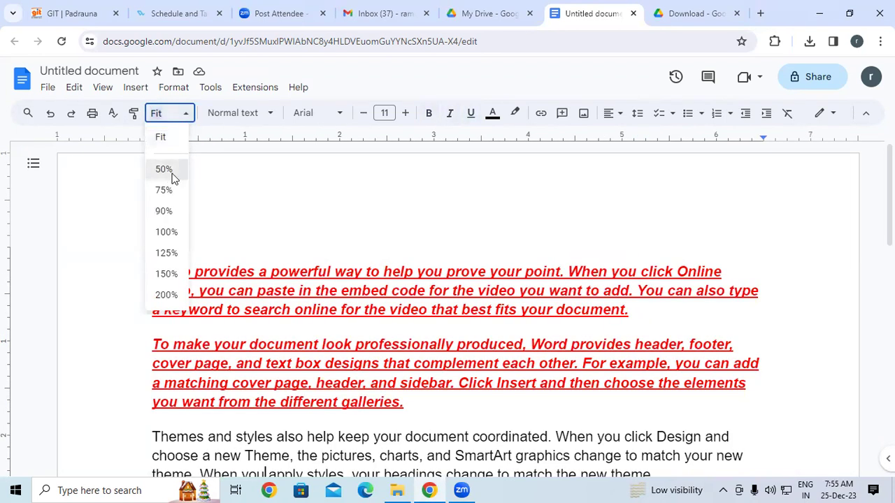
{"action": "left_click", "coordinate": [172, 176]}
{"action": "left_click", "coordinate": [186, 117]}
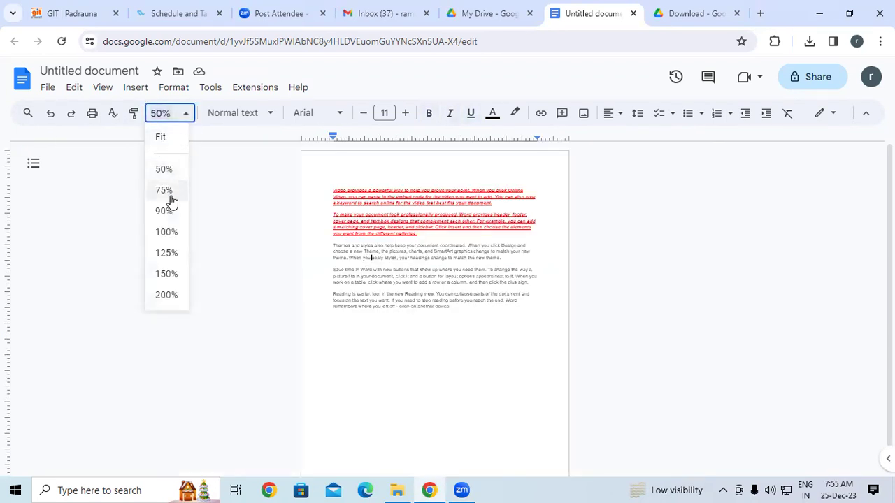
{"action": "left_click", "coordinate": [168, 191]}
{"action": "left_click", "coordinate": [185, 116]}
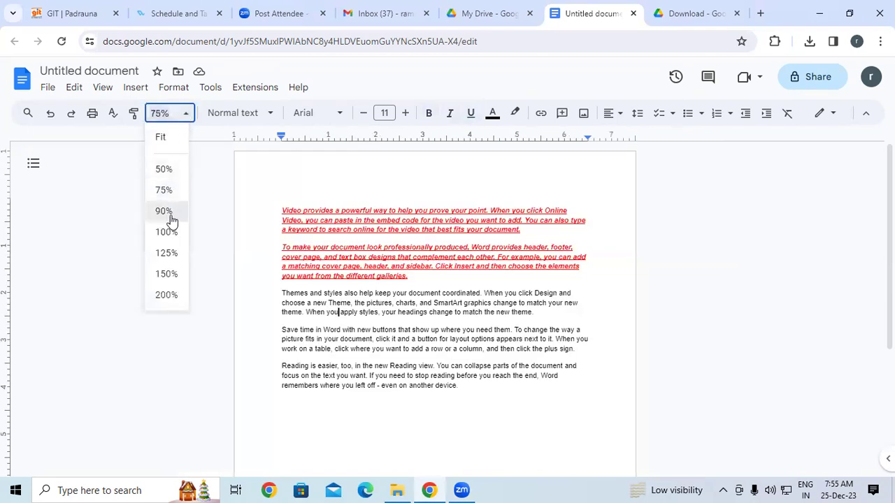
{"action": "left_click", "coordinate": [168, 211]}
{"action": "left_click", "coordinate": [186, 116]}
{"action": "left_click", "coordinate": [175, 233]}
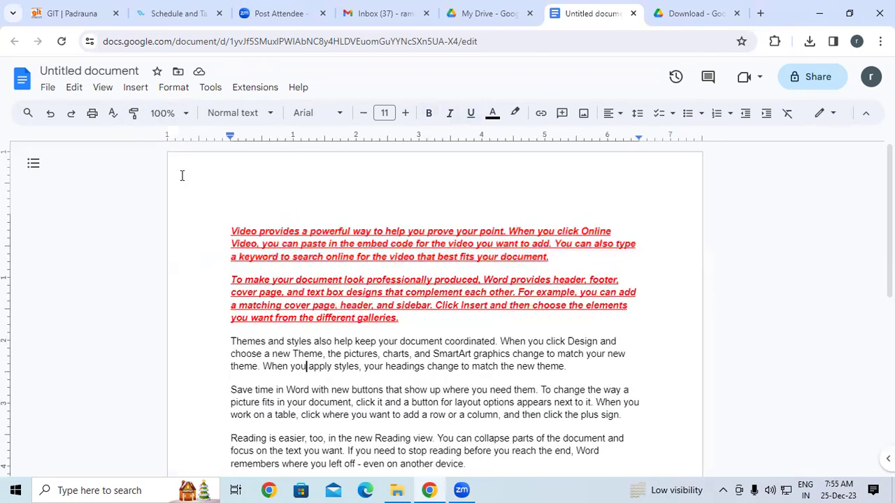
- View the document at 200% zoom, and set the zoom back to 100%
{"action": "left_click", "coordinate": [185, 116]}
{"action": "left_click", "coordinate": [170, 299]}
{"action": "scroll", "coordinate": [172, 315], "scroll_direction": "down", "scroll_amount": 3}
{"action": "scroll", "coordinate": [179, 210], "scroll_direction": "up", "scroll_amount": 1}
{"action": "left_click", "coordinate": [186, 117]}
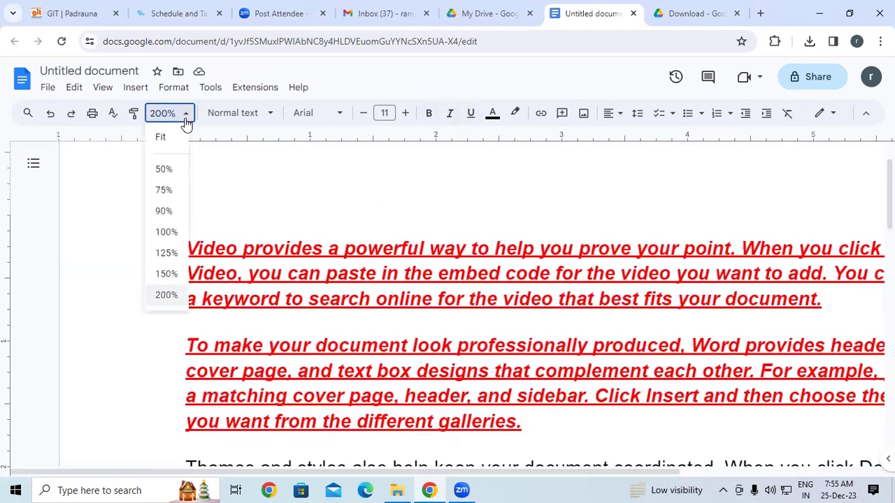
{"action": "left_click", "coordinate": [167, 232]}
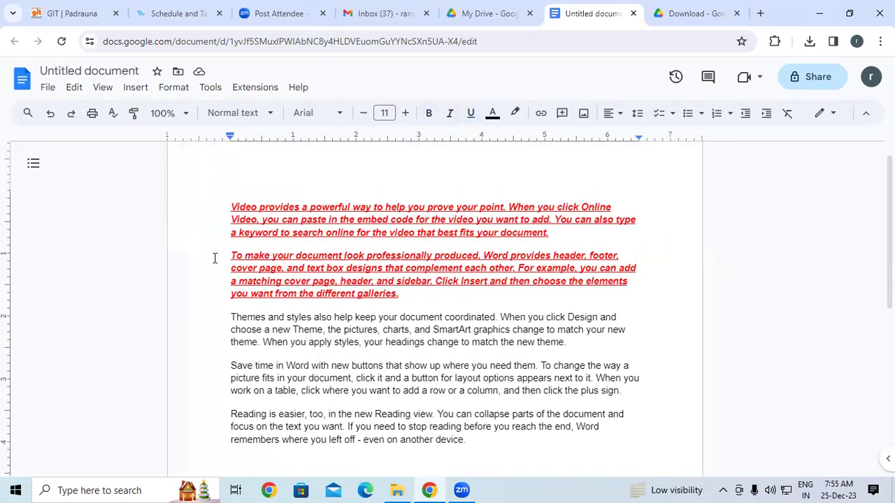
- Select the third paragraph, starting "Themes and styles", and examine the available paragraph styles without applying one
{"action": "scroll", "coordinate": [273, 336], "scroll_direction": "down", "scroll_amount": 3}
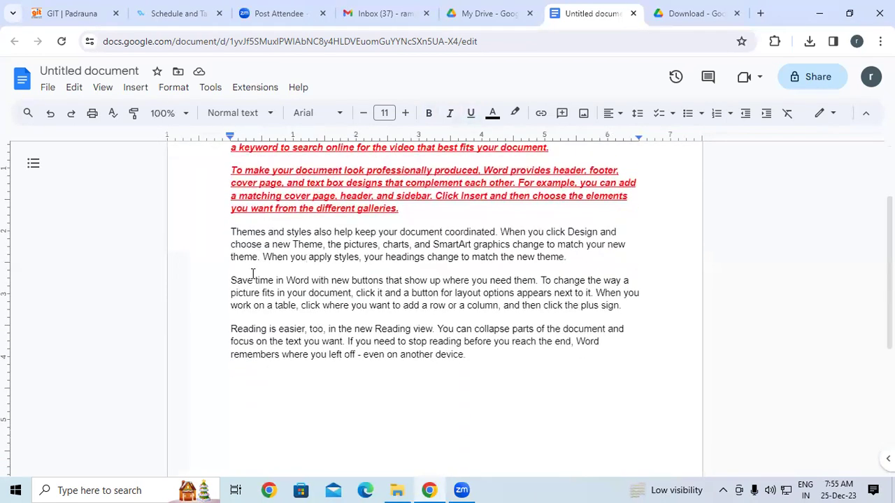
{"action": "left_click_drag", "start_coordinate": [231, 232], "coordinate": [282, 233]}
{"action": "left_click_drag", "start_coordinate": [368, 255], "coordinate": [574, 273]}
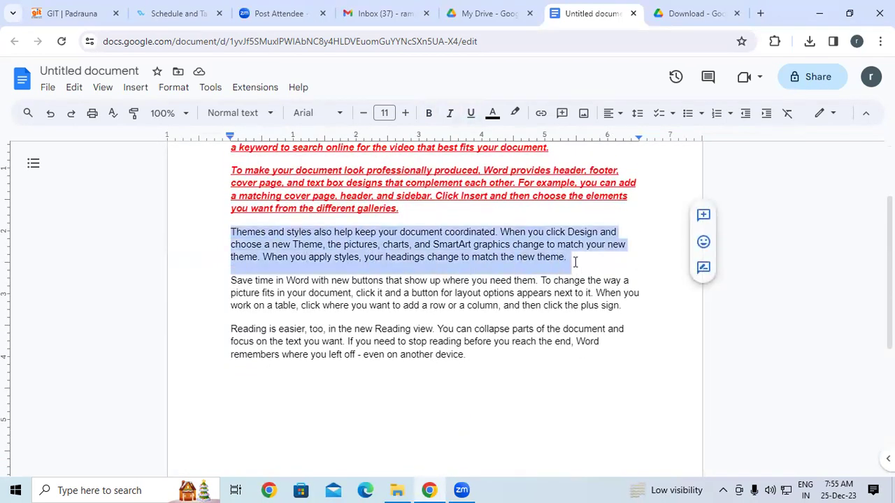
{"action": "left_click", "coordinate": [270, 114]}
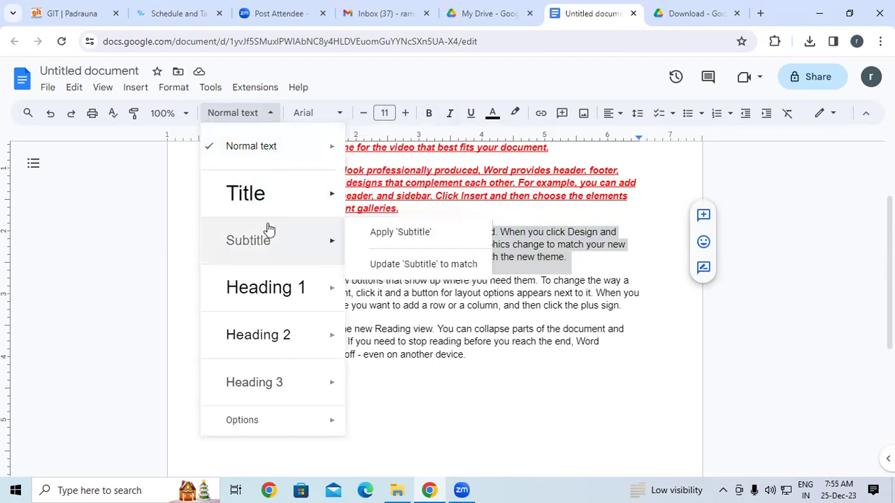
{"action": "mouse_move", "coordinate": [265, 299]}
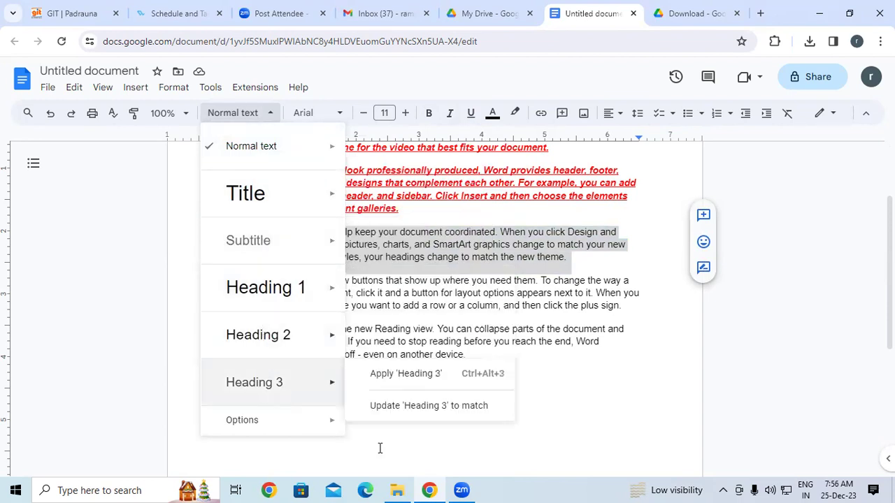
{"action": "left_click", "coordinate": [445, 425]}
- Launch Microsoft Word with the winword command and open a blank document to look at its style gallery
{"action": "key", "text": "super+r"}
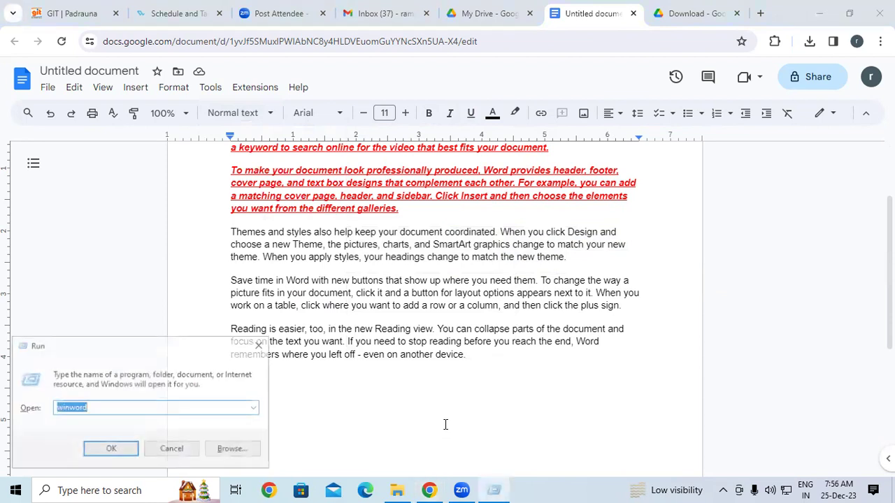
{"action": "key", "text": "Return"}
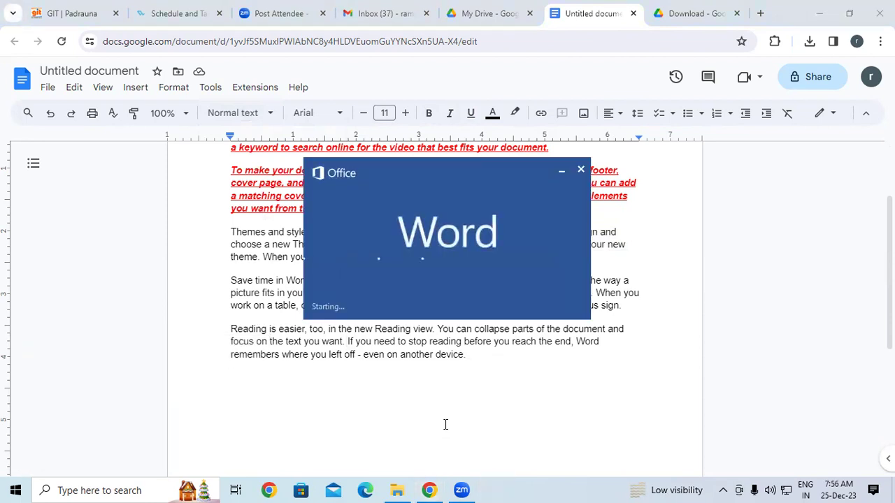
{"action": "key", "text": "Return"}
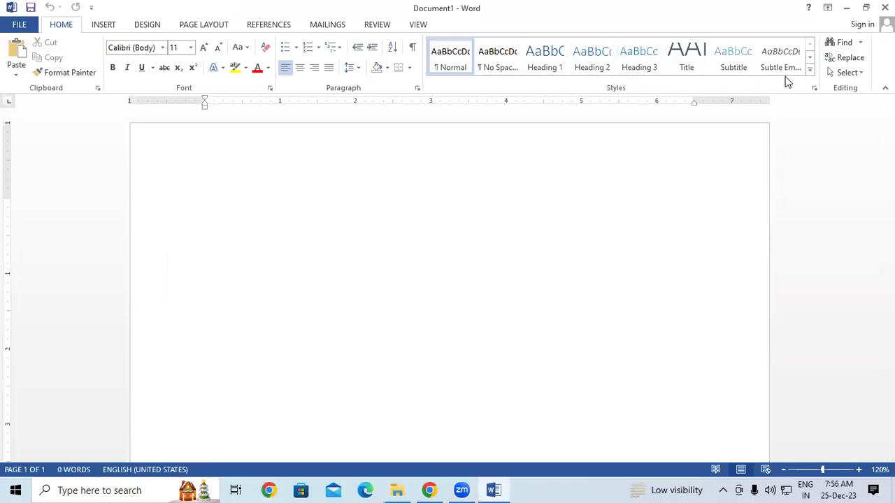
- Switch back to the Google Docs document, try the Heading 1 style on the "Themes and styles" paragraph, and undo it
{"action": "left_click", "coordinate": [429, 490]}
{"action": "left_click_drag", "start_coordinate": [233, 233], "coordinate": [585, 257]}
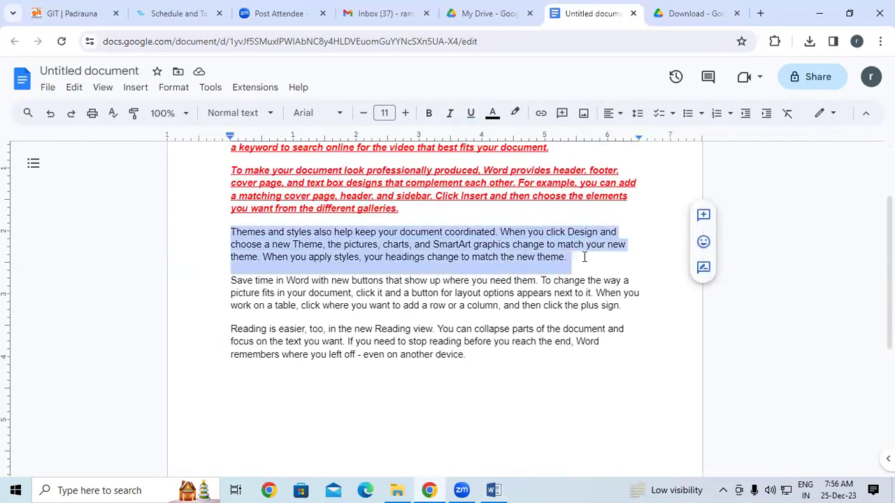
{"action": "left_click", "coordinate": [250, 113]}
{"action": "mouse_move", "coordinate": [262, 286]}
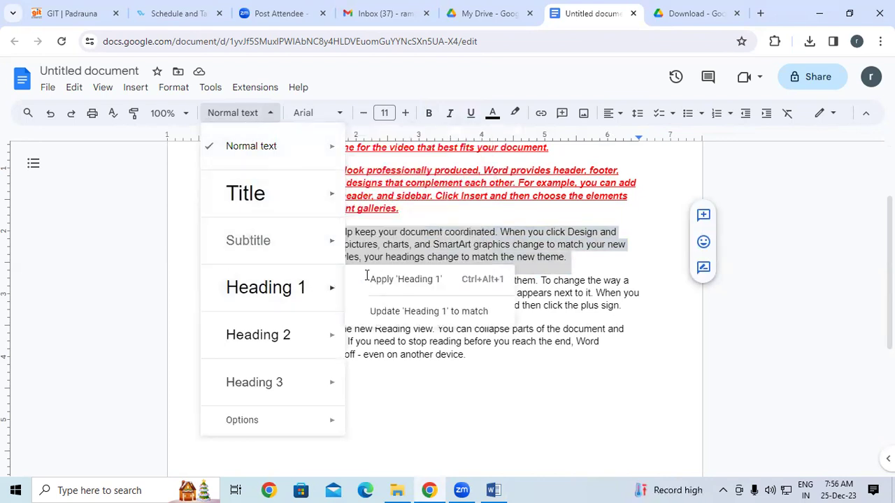
{"action": "mouse_move", "coordinate": [330, 290]}
{"action": "left_click", "coordinate": [391, 281]}
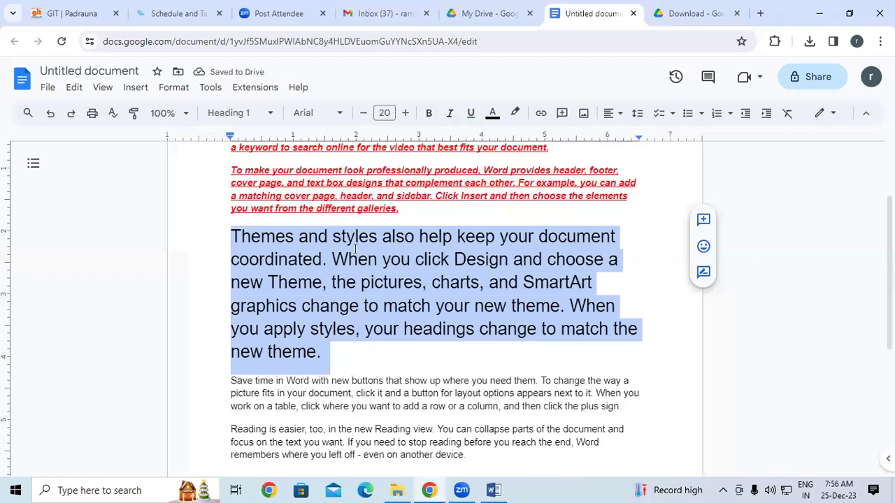
{"action": "left_click", "coordinate": [48, 114]}
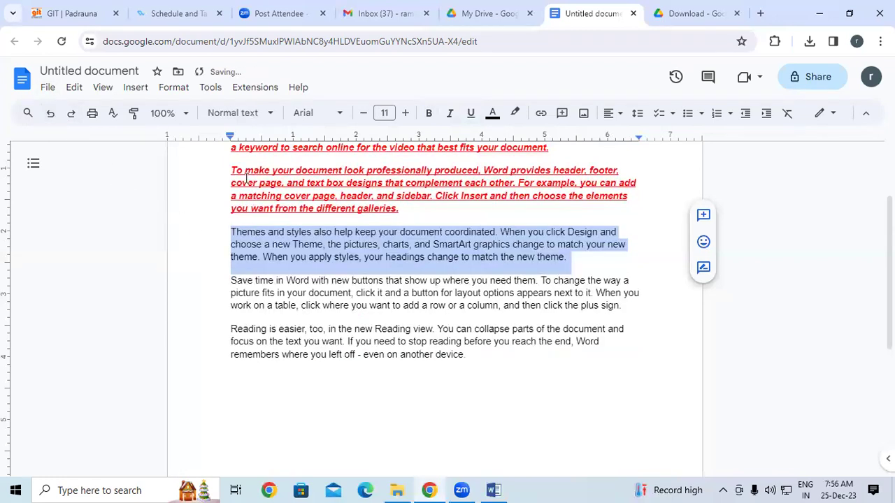
- Apply the Pacifico font to the "Themes and styles" paragraph, and change its font to Lexend
{"action": "left_click", "coordinate": [341, 113]}
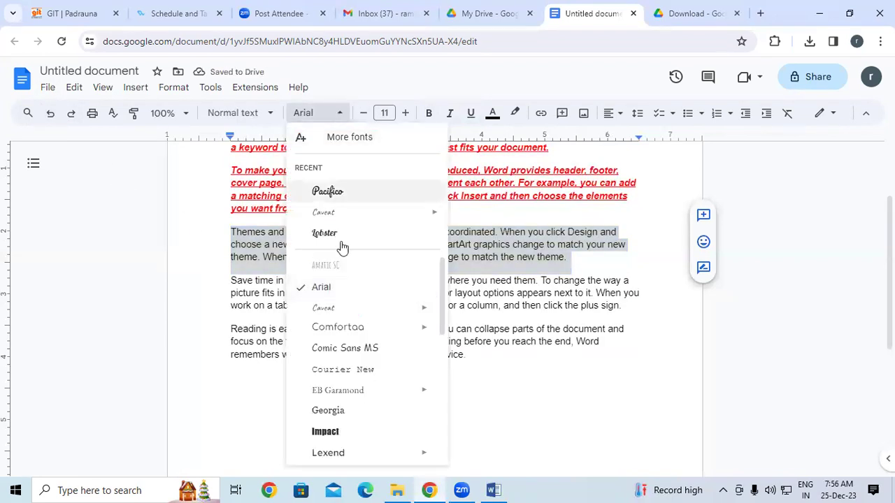
{"action": "left_click", "coordinate": [334, 193]}
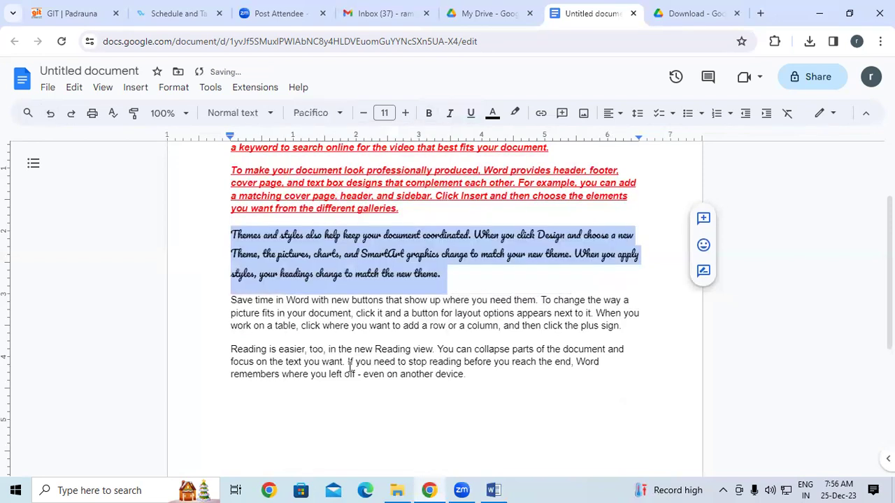
{"action": "left_click_drag", "start_coordinate": [445, 274], "coordinate": [219, 231]}
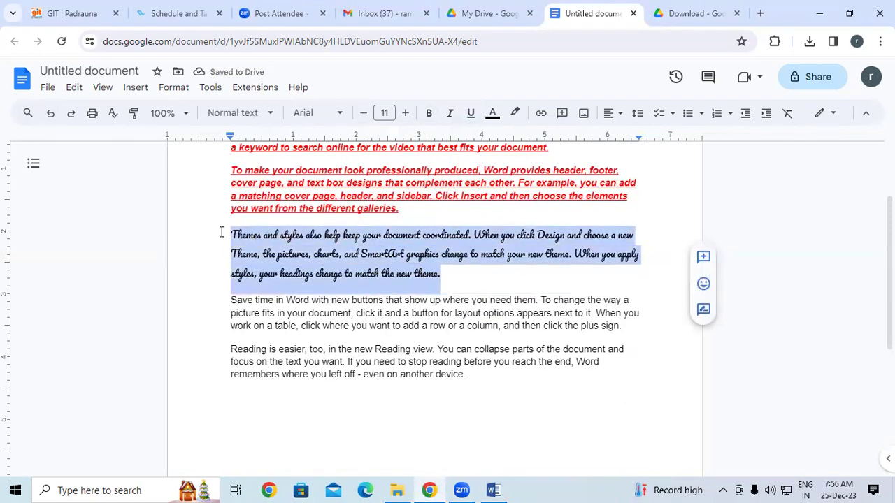
{"action": "left_click", "coordinate": [340, 114]}
{"action": "scroll", "coordinate": [333, 288], "scroll_direction": "down", "scroll_amount": 2}
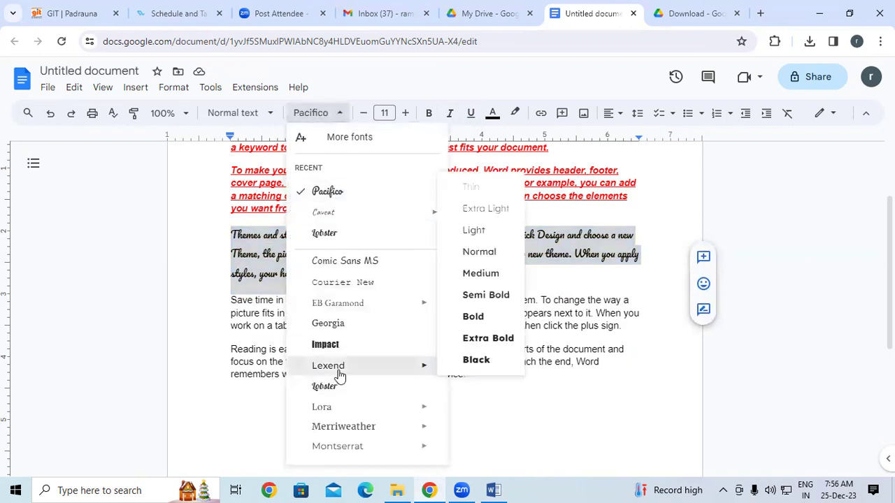
{"action": "left_click", "coordinate": [340, 371]}
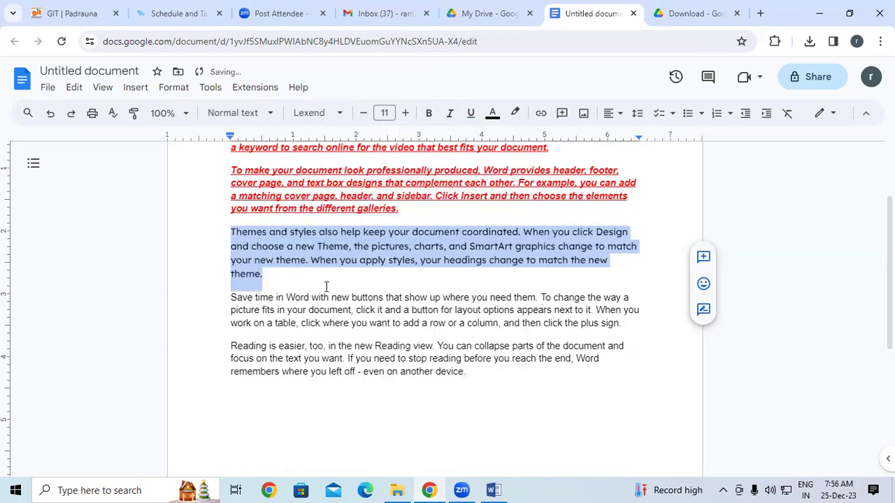
- Decrease and increase the selected paragraph's font size, ending at 12
{"action": "left_click", "coordinate": [363, 113]}
{"action": "left_click", "coordinate": [363, 113]}
{"action": "left_click", "coordinate": [363, 112]}
{"action": "left_click", "coordinate": [405, 113]}
{"action": "left_click", "coordinate": [405, 113]}
{"action": "left_click", "coordinate": [405, 113]}
{"action": "left_click", "coordinate": [405, 113]}
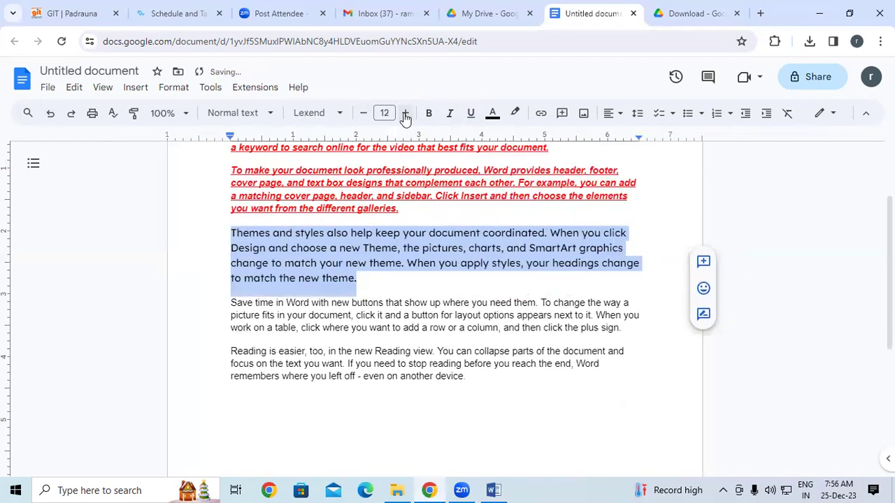
- Highlight the "Themes and styles" paragraph in yellow and deselect it
{"action": "left_click", "coordinate": [512, 114]}
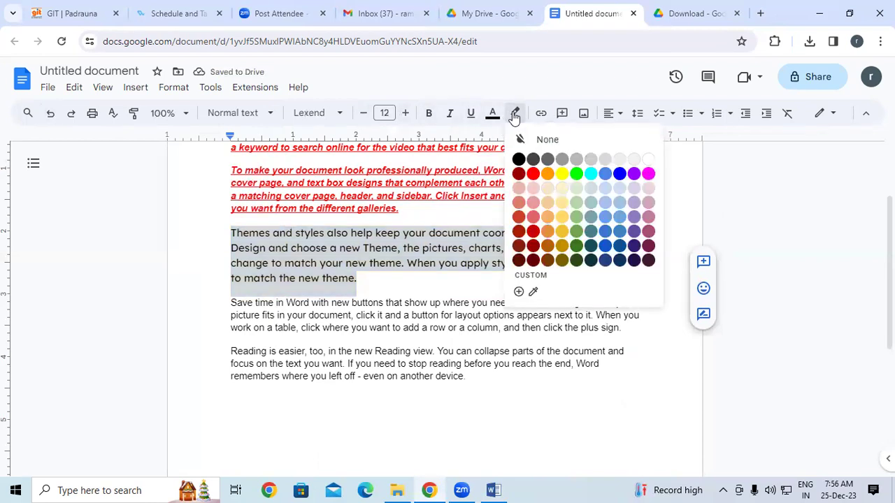
{"action": "left_click", "coordinate": [562, 176]}
{"action": "left_click", "coordinate": [481, 293]}
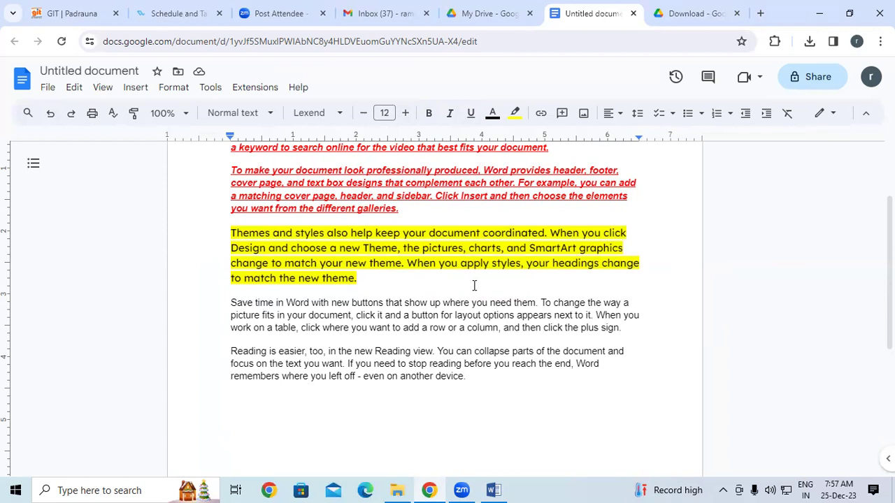
- Find the Dropdown command by searching the commands for "dr", and start a new dropdown on an empty line below the last paragraph
{"action": "scroll", "coordinate": [475, 285], "scroll_direction": "down", "scroll_amount": 3}
{"action": "left_click", "coordinate": [248, 324]}
{"action": "left_click", "coordinate": [28, 113]}
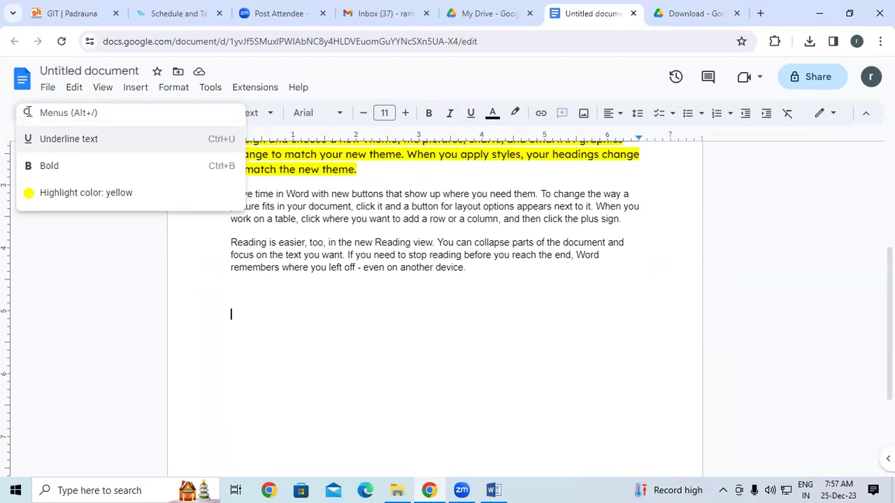
{"action": "type", "text": "dr"}
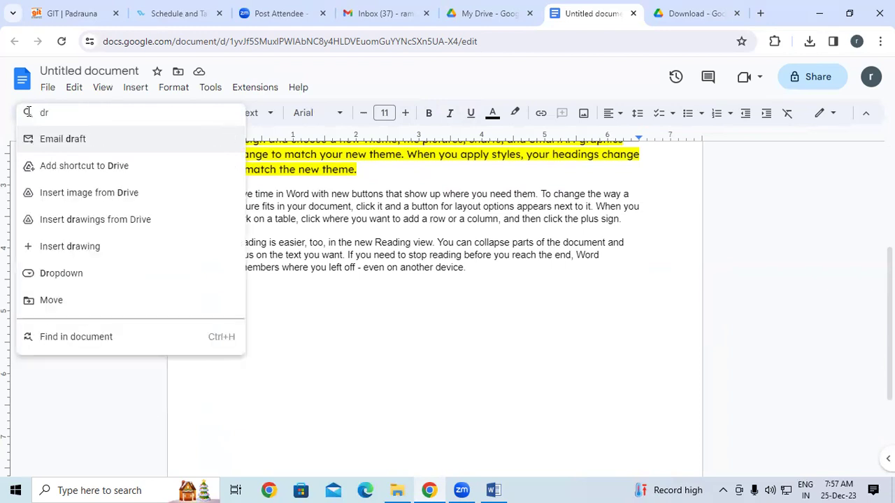
{"action": "left_click", "coordinate": [70, 282]}
{"action": "scroll", "coordinate": [368, 320], "scroll_direction": "down", "scroll_amount": 2}
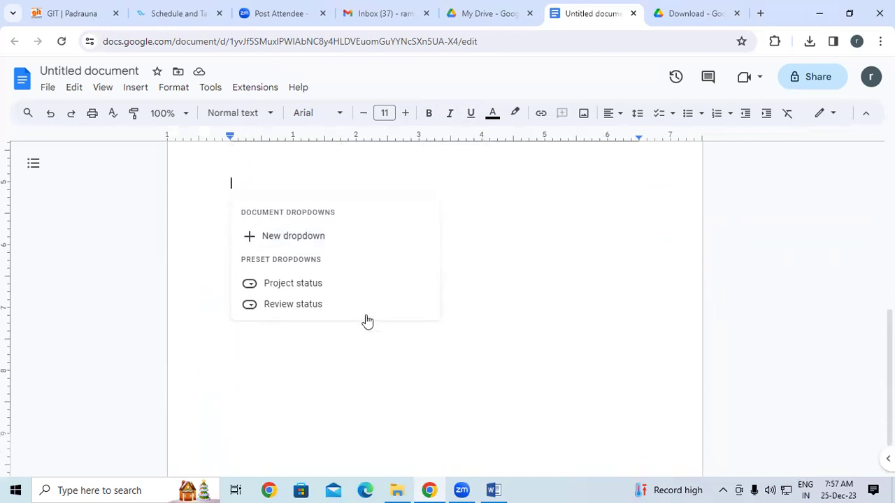
{"action": "mouse_move", "coordinate": [290, 287]}
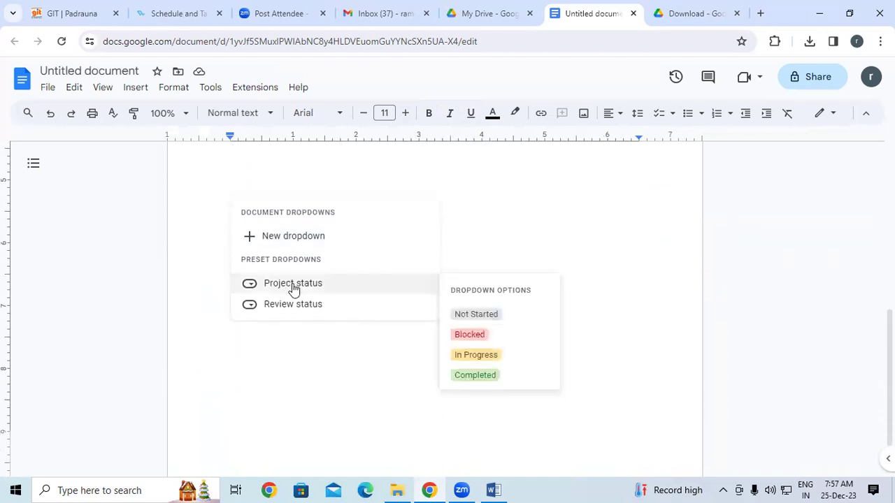
{"action": "mouse_move", "coordinate": [296, 310]}
{"action": "left_click", "coordinate": [295, 237]}
- Name the dropdown template "Our Course"
{"action": "left_click", "coordinate": [405, 194]}
{"action": "left_click", "coordinate": [476, 196]}
{"action": "left_click_drag", "start_coordinate": [451, 192], "coordinate": [379, 193]}
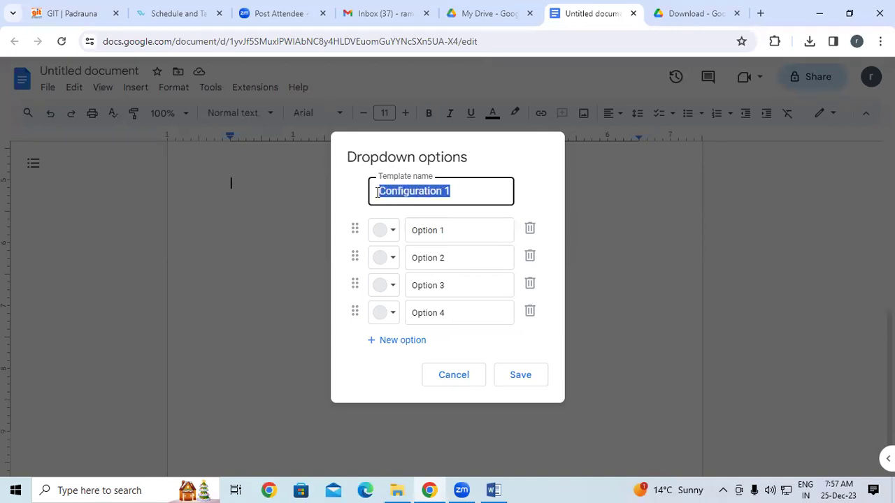
{"action": "key", "text": "BackSpace"}
{"action": "type", "text": "Our Course"}
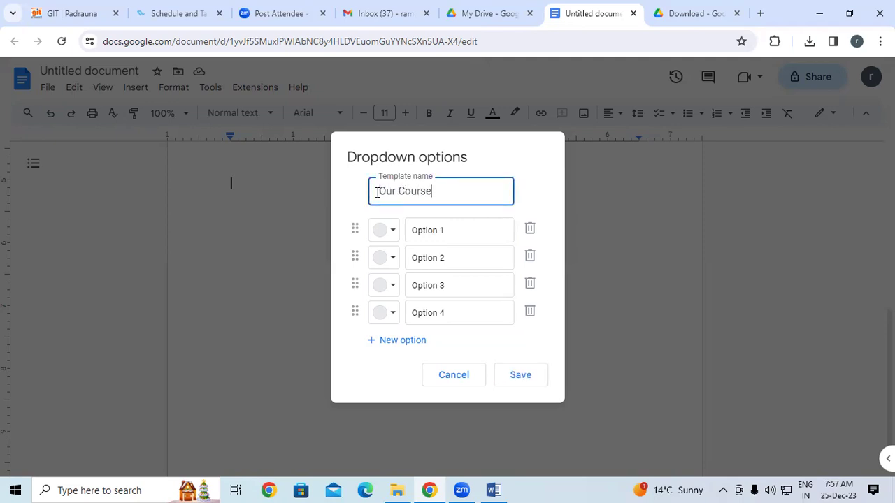
- Name the four dropdown options DCA, ADCA, ADFA and DFA, in that order
{"action": "left_click", "coordinate": [451, 230]}
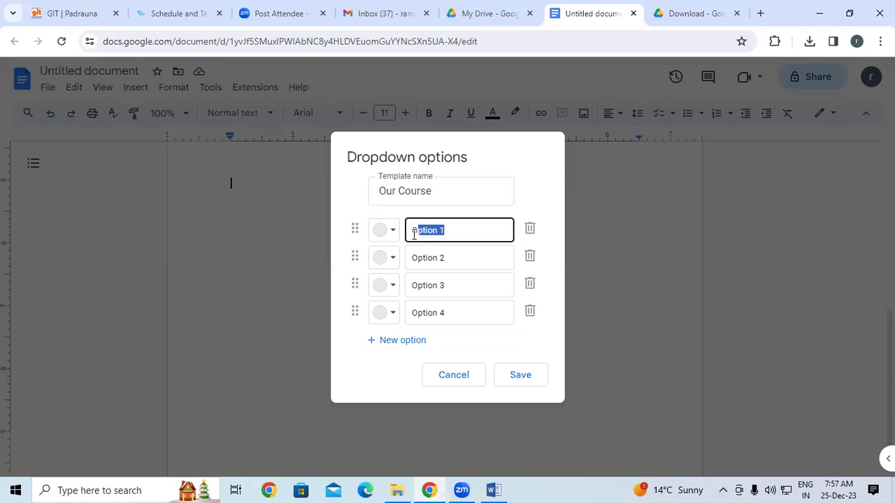
{"action": "type", "text": "DC"}
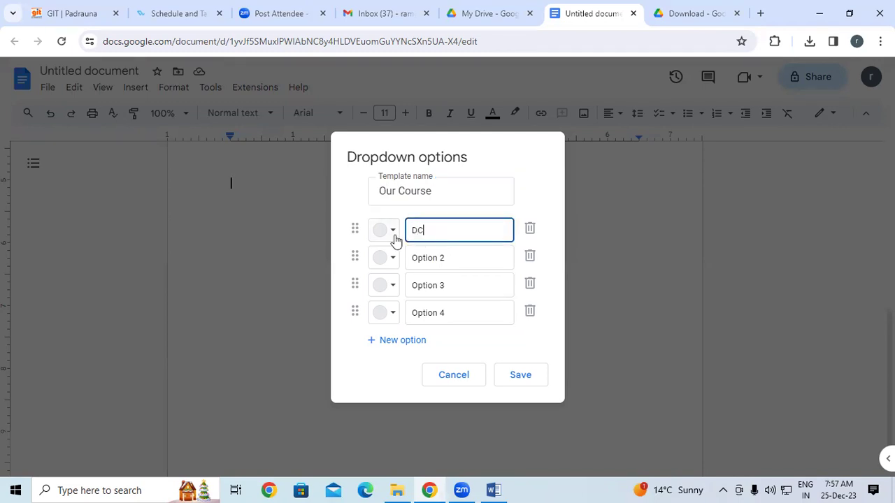
{"action": "type", "text": "A"}
{"action": "left_click", "coordinate": [407, 264]}
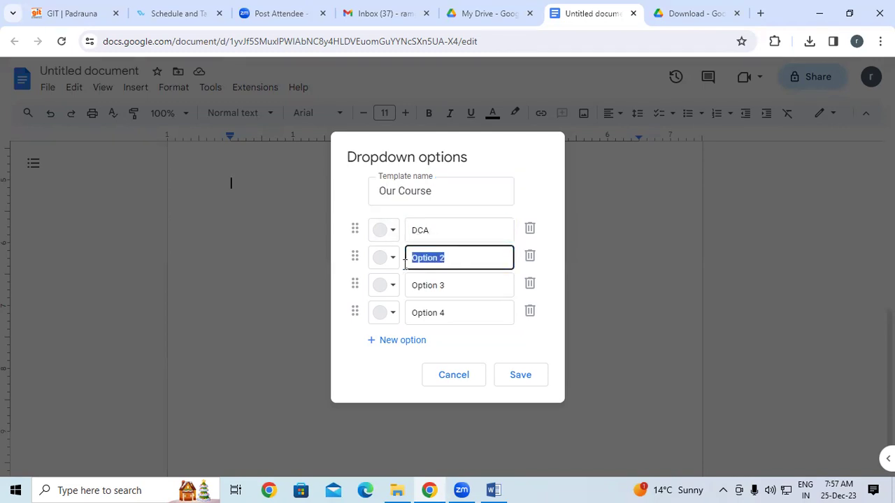
{"action": "type", "text": "ADCA"}
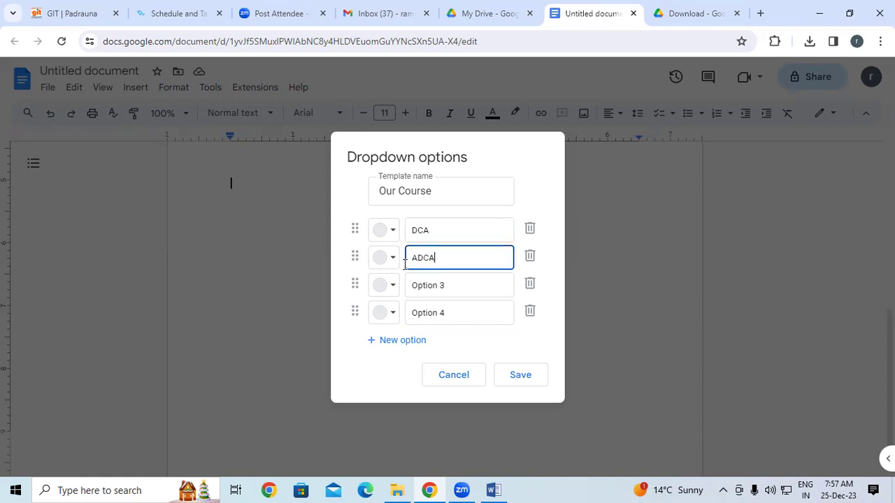
{"action": "left_click", "coordinate": [409, 286]}
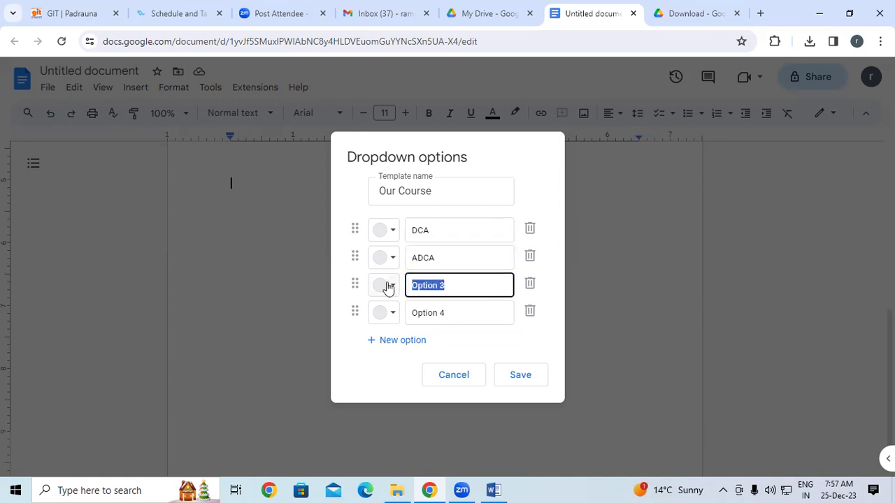
{"action": "type", "text": "DCA"}
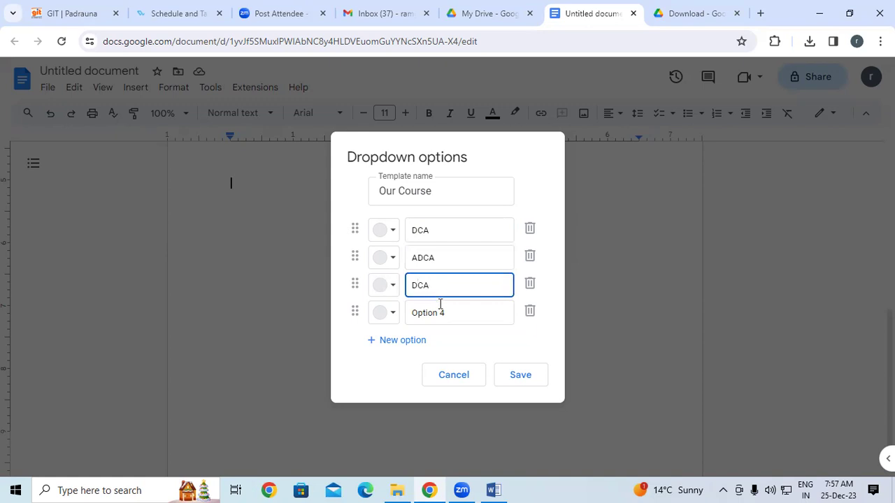
{"action": "left_click_drag", "start_coordinate": [410, 290], "coordinate": [440, 288]}
{"action": "type", "text": "ADF"}
{"action": "left_click_drag", "start_coordinate": [466, 309], "coordinate": [346, 317]}
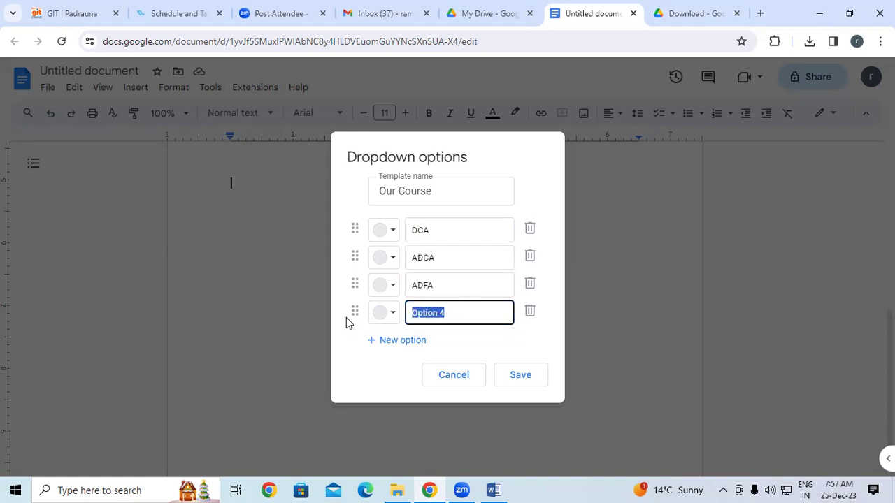
{"action": "type", "text": "DFA"}
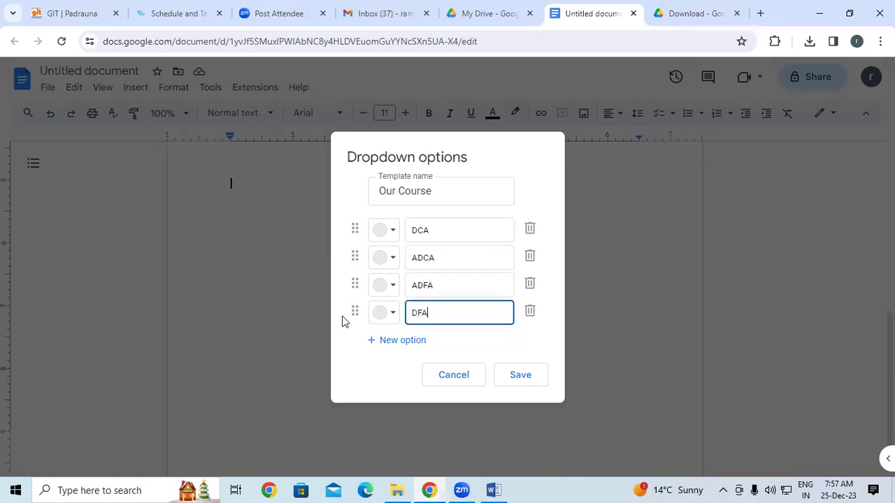
- Color the options DCA dark red, ADCA dark green, ADFA light yellow and DFA dark blue, and save the dropdown
{"action": "left_click", "coordinate": [394, 233]}
{"action": "left_click", "coordinate": [412, 300]}
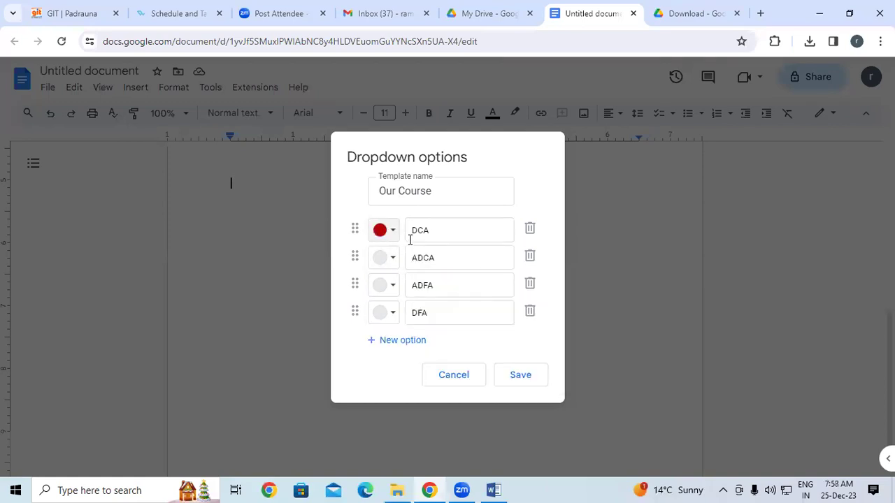
{"action": "left_click", "coordinate": [394, 259]}
{"action": "left_click", "coordinate": [477, 327]}
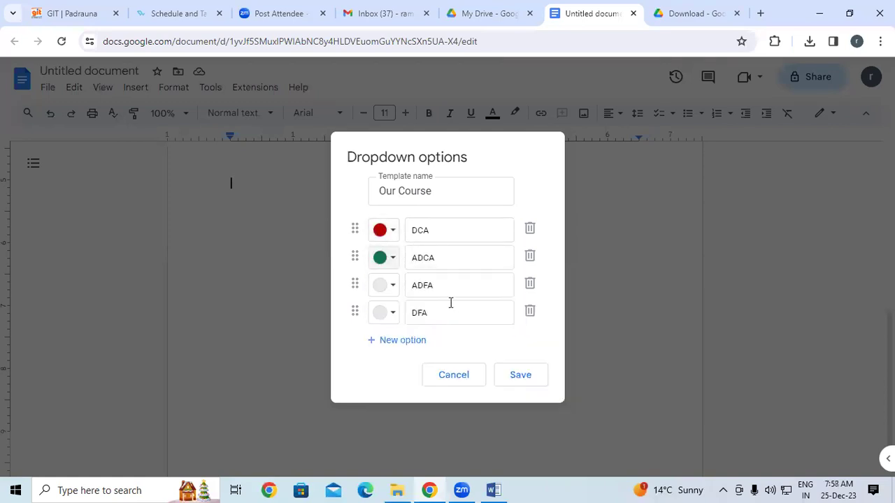
{"action": "left_click", "coordinate": [395, 291]}
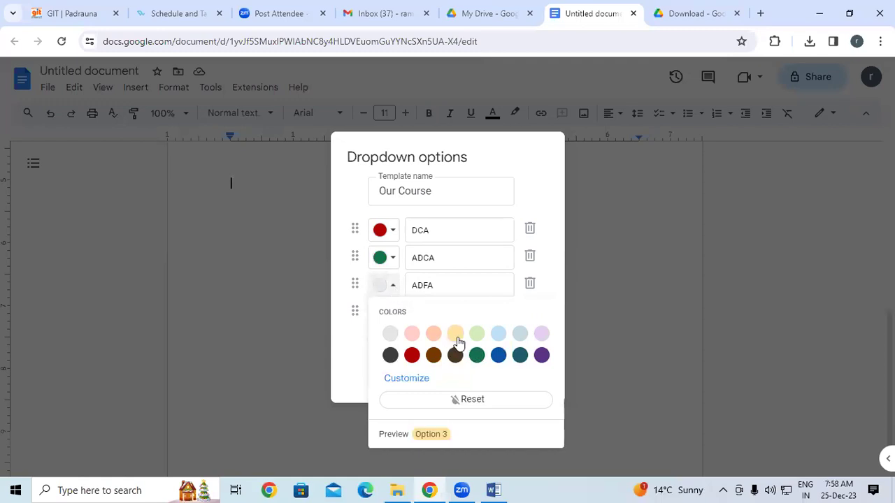
{"action": "left_click", "coordinate": [455, 335]}
{"action": "left_click", "coordinate": [395, 314]}
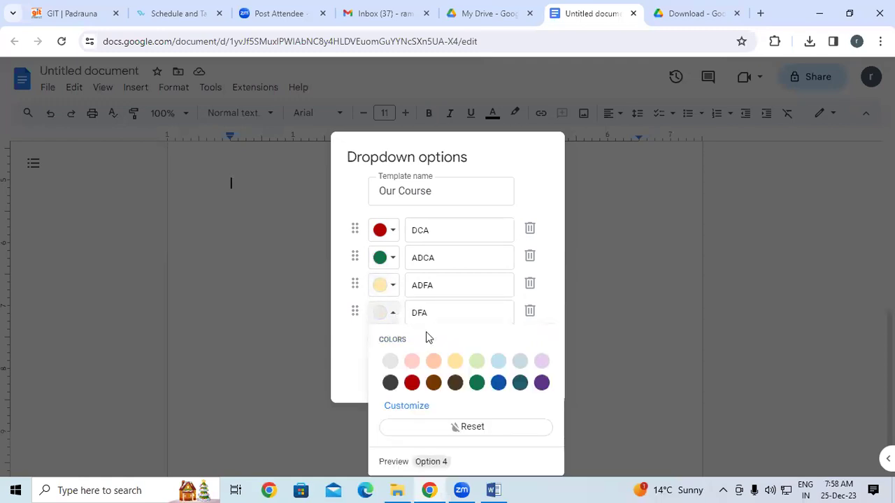
{"action": "left_click", "coordinate": [498, 383]}
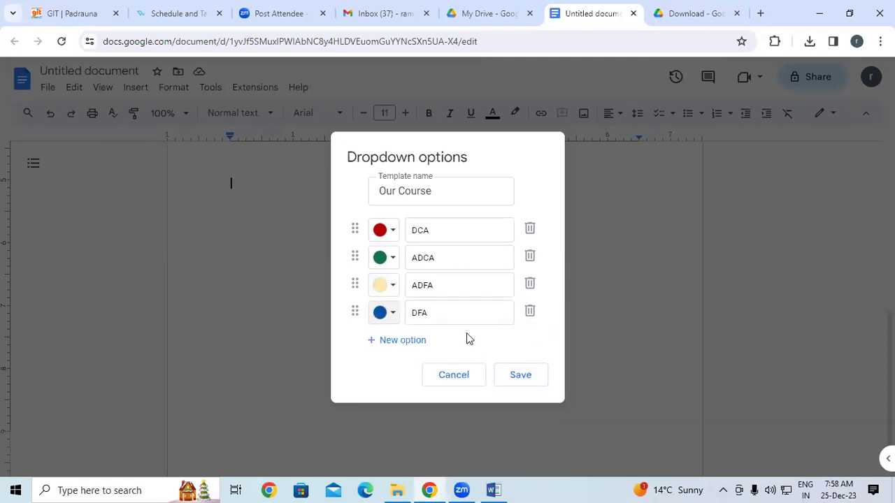
{"action": "left_click", "coordinate": [520, 377]}
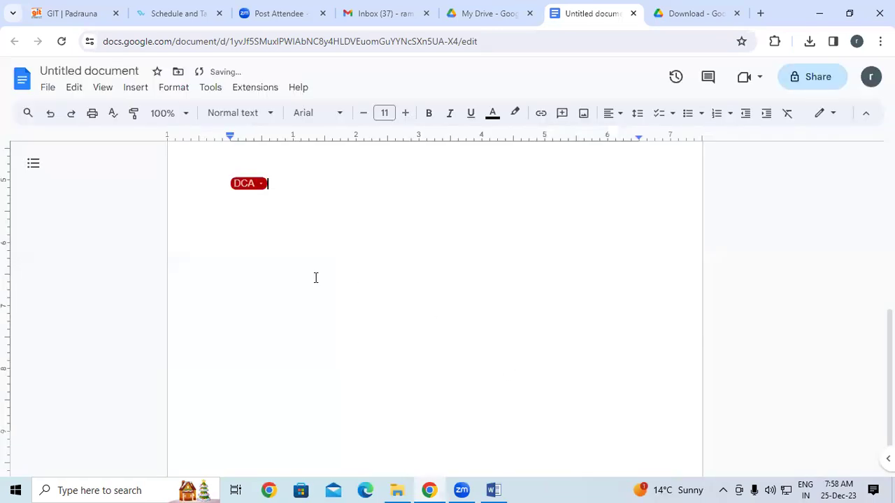
- Try the inserted dropdown by choosing ADCA, ADFA and DFA in turn, and set it back to DCA
{"action": "left_click", "coordinate": [262, 186]}
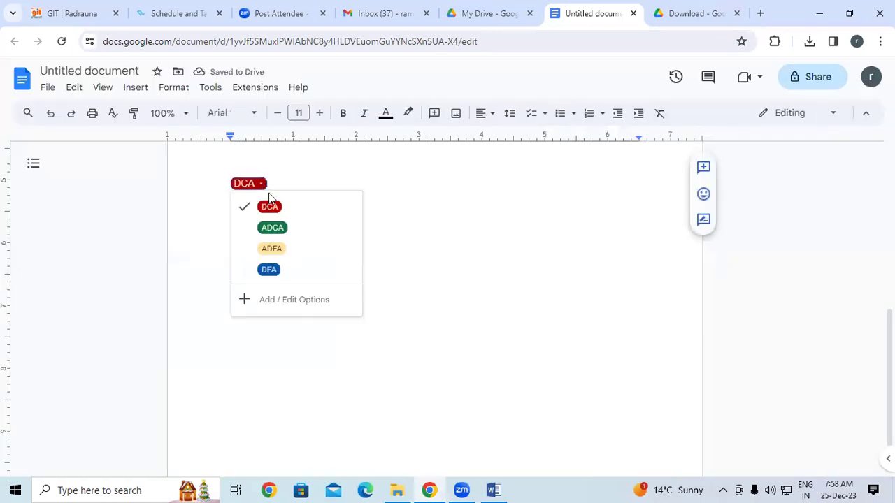
{"action": "left_click", "coordinate": [273, 227]}
{"action": "left_click", "coordinate": [270, 188]}
{"action": "left_click", "coordinate": [274, 249]}
{"action": "left_click", "coordinate": [265, 187]}
{"action": "left_click", "coordinate": [269, 269]}
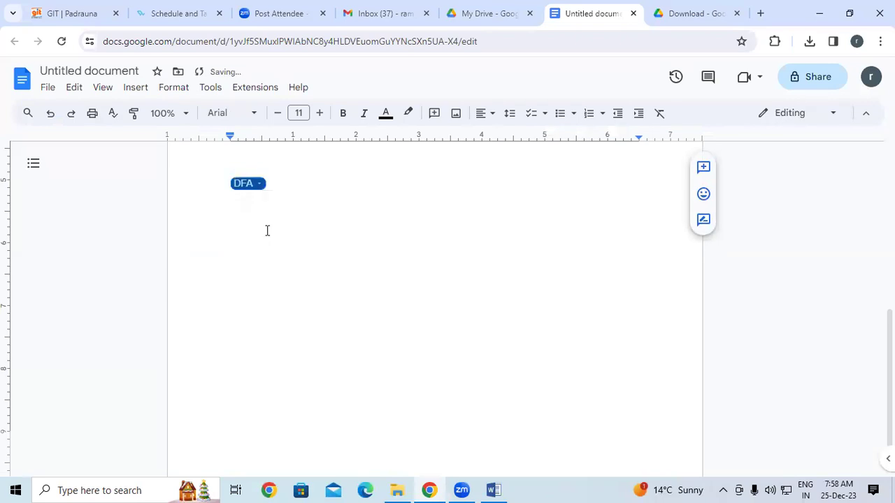
{"action": "left_click", "coordinate": [260, 187]}
{"action": "left_click", "coordinate": [270, 209]}
{"action": "left_click", "coordinate": [255, 187]}
{"action": "left_click", "coordinate": [297, 177]}
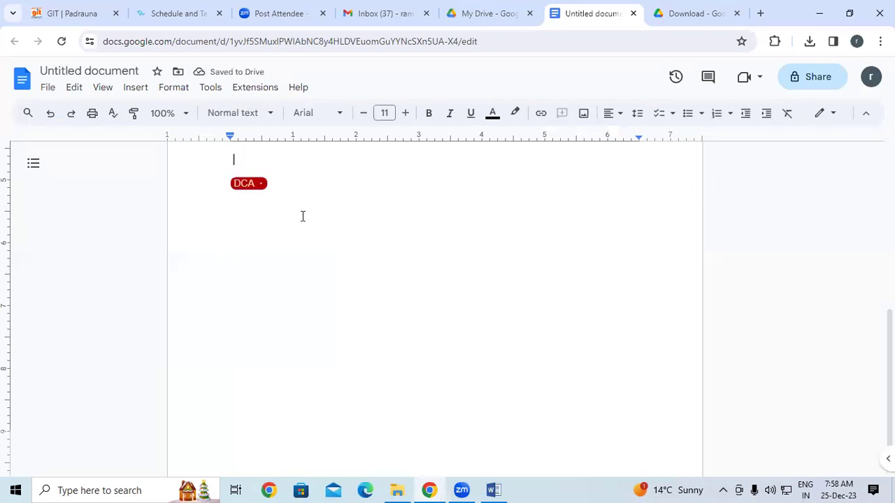
- Add a fifth option named CCC in light blue to the Our Course dropdown, save it, and choose CCC
{"action": "scroll", "coordinate": [301, 214], "scroll_direction": "up", "scroll_amount": 1}
{"action": "left_click", "coordinate": [263, 254]}
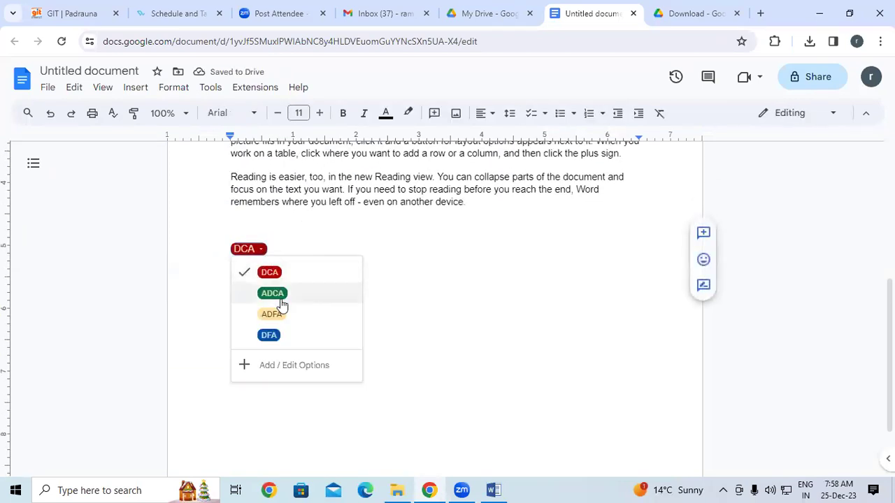
{"action": "left_click", "coordinate": [286, 372]}
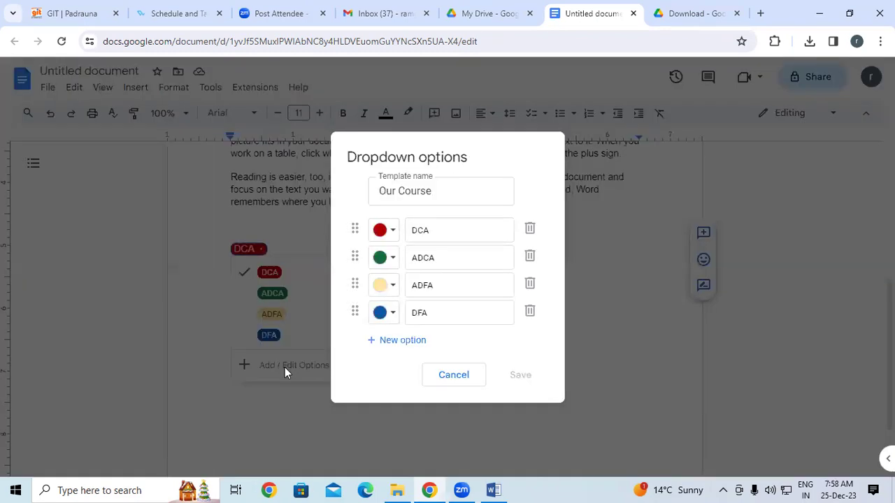
{"action": "left_click", "coordinate": [402, 341]}
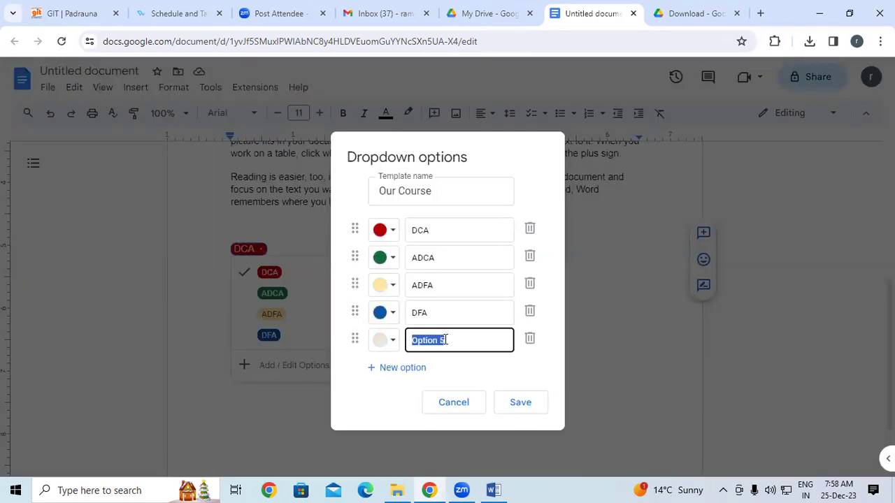
{"action": "type", "text": "CCC"}
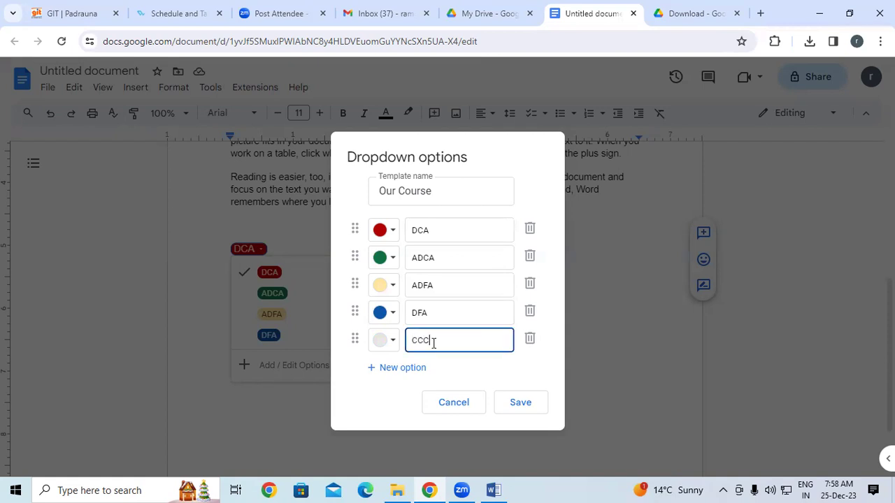
{"action": "left_click", "coordinate": [394, 342]}
{"action": "left_click", "coordinate": [412, 236]}
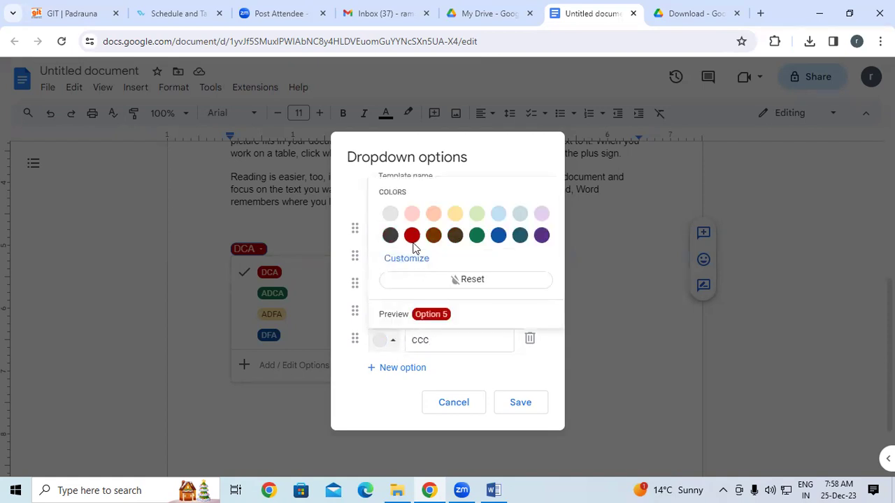
{"action": "left_click", "coordinate": [498, 213]}
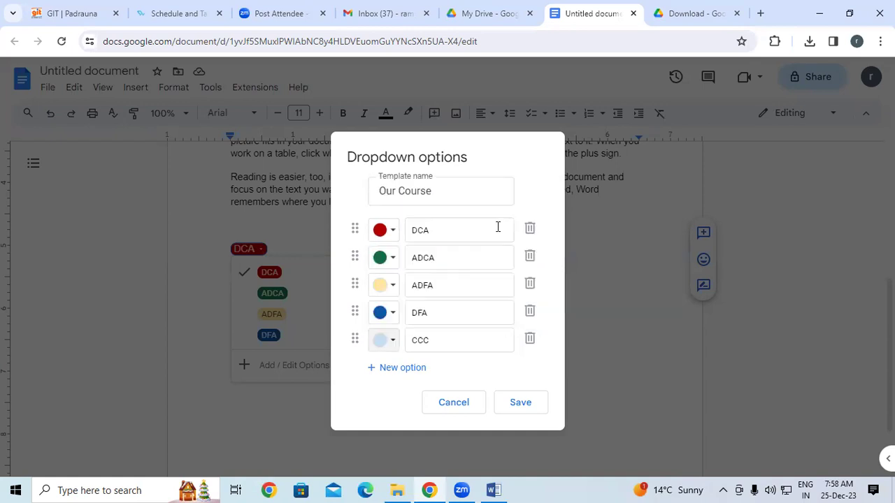
{"action": "left_click", "coordinate": [520, 403]}
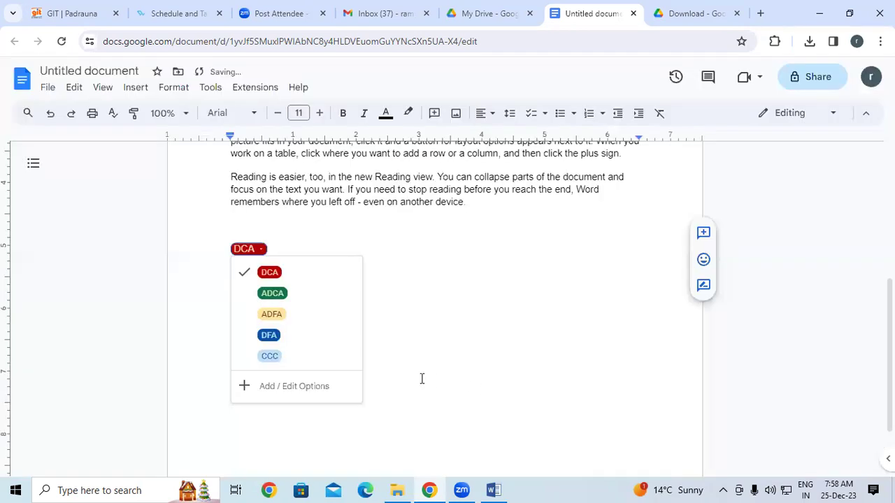
{"action": "left_click", "coordinate": [285, 357]}
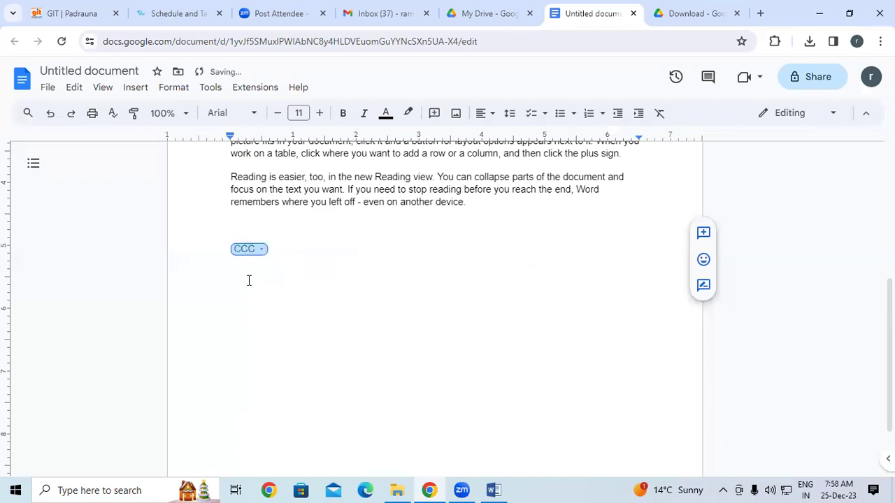
{"action": "left_click", "coordinate": [260, 252]}
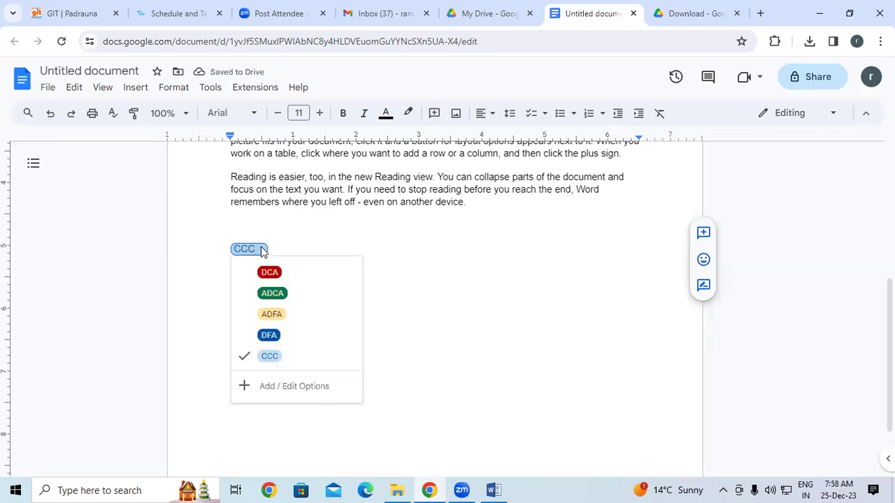
{"action": "left_click", "coordinate": [289, 386]}
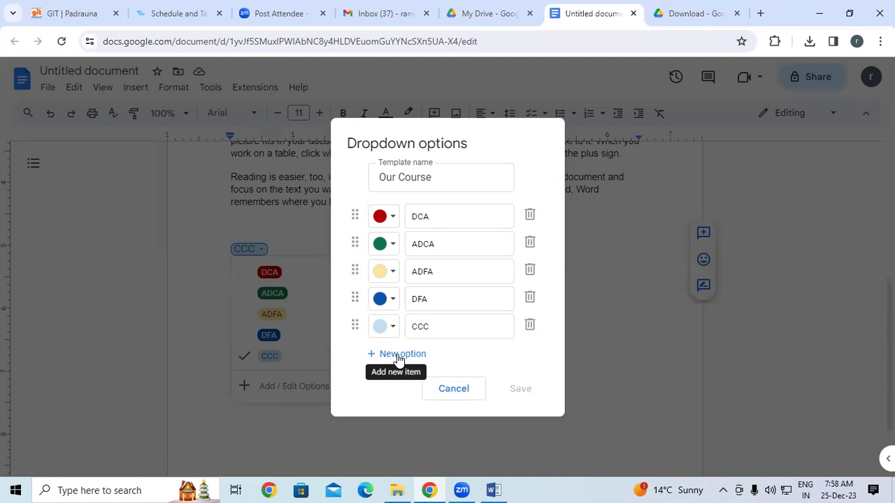
{"action": "left_click", "coordinate": [472, 390]}
- Insert a second Our Course dropdown directly after the CCC dropdown
{"action": "left_click", "coordinate": [445, 274]}
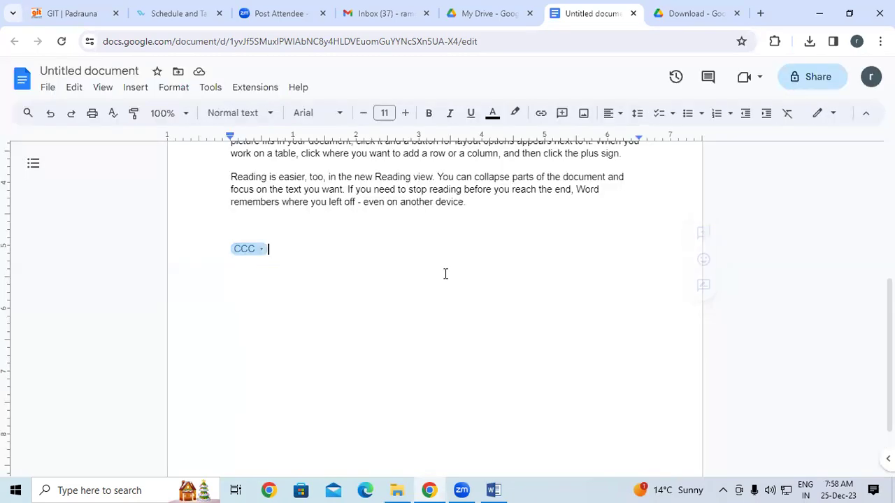
{"action": "left_click", "coordinate": [28, 113]}
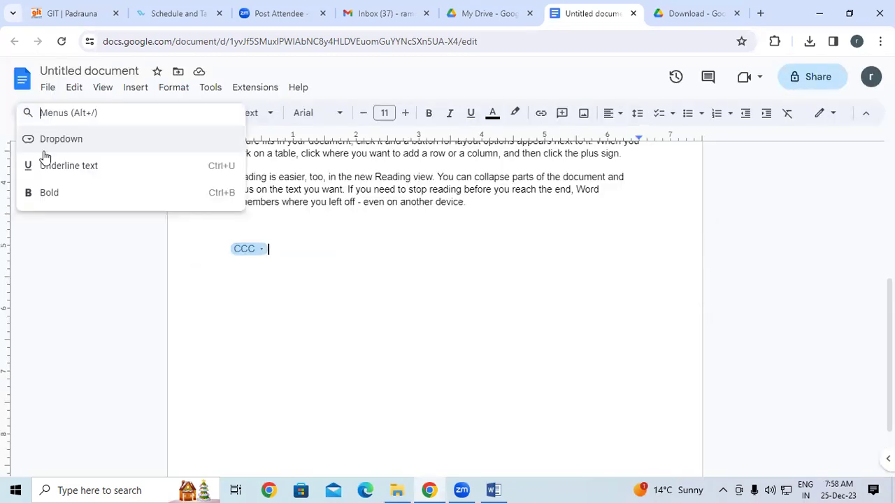
{"action": "left_click", "coordinate": [46, 140]}
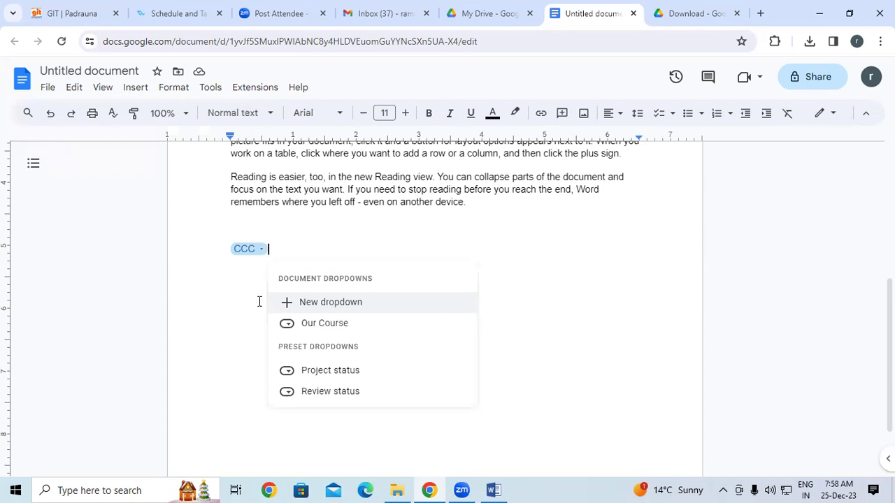
{"action": "left_click", "coordinate": [321, 324]}
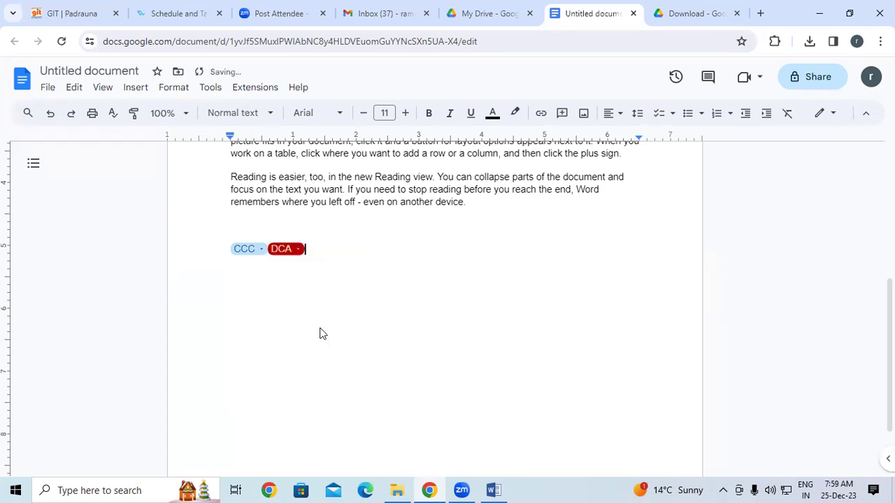
- Set the second course dropdown to ADCA and the first one to ADFA
{"action": "left_click", "coordinate": [297, 249]}
{"action": "left_click", "coordinate": [310, 294]}
{"action": "left_click", "coordinate": [247, 249]}
{"action": "left_click", "coordinate": [277, 315]}
{"action": "left_click", "coordinate": [309, 254]}
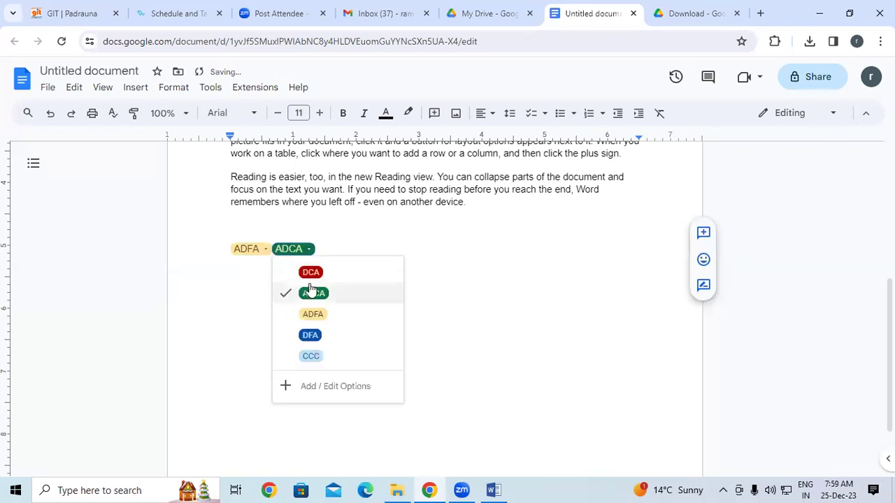
{"action": "left_click", "coordinate": [510, 253]}
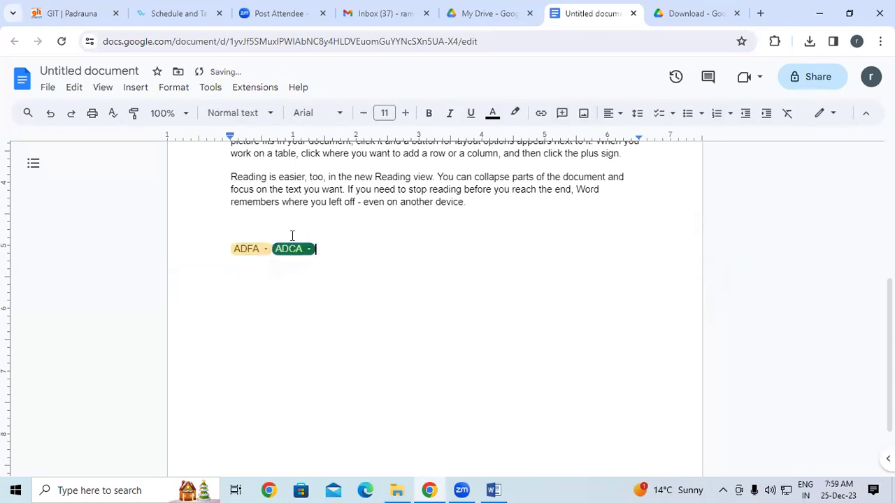
{"action": "left_click", "coordinate": [28, 113]}
{"action": "left_click", "coordinate": [49, 147]}
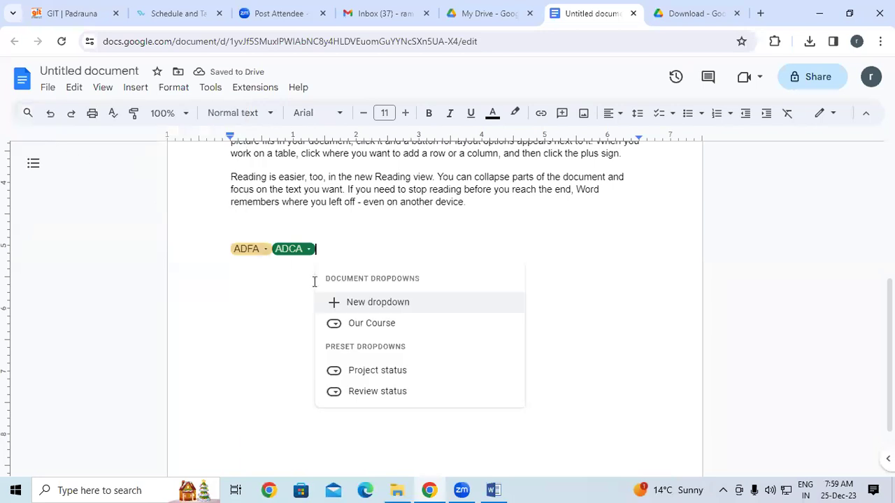
{"action": "left_click", "coordinate": [379, 304]}
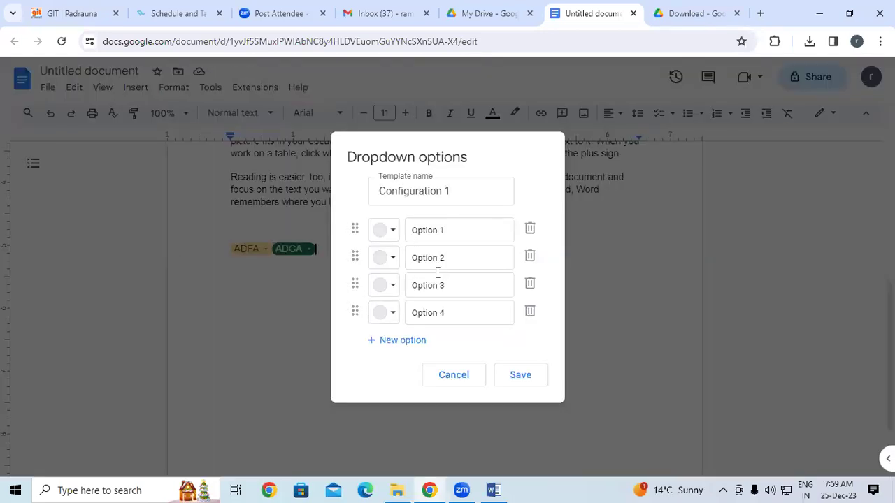
{"action": "left_click", "coordinate": [451, 378]}
- Insert the preset Project status dropdown after the ADCA dropdown
{"action": "left_click", "coordinate": [28, 112]}
{"action": "left_click", "coordinate": [32, 138]}
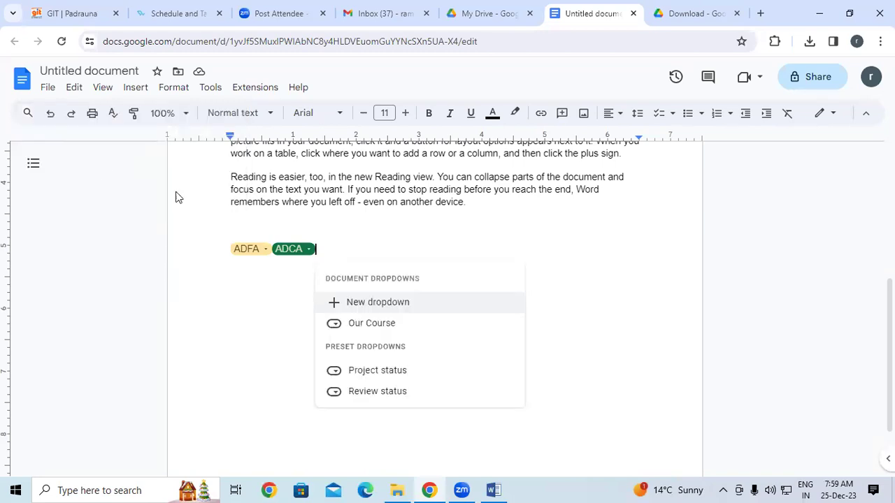
{"action": "left_click", "coordinate": [365, 378]}
- Try Blocked and In Progress in the project status dropdown, and set it to Completed
{"action": "left_click", "coordinate": [374, 250]}
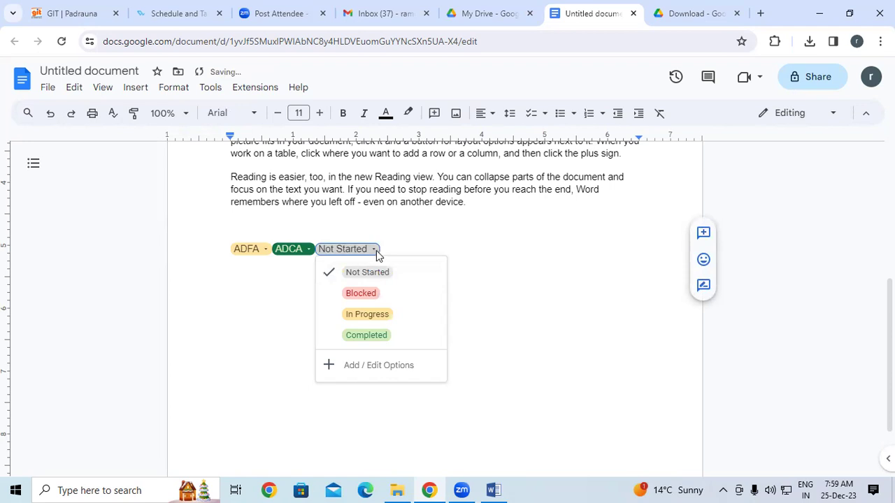
{"action": "left_click", "coordinate": [374, 292]}
{"action": "left_click", "coordinate": [374, 250]}
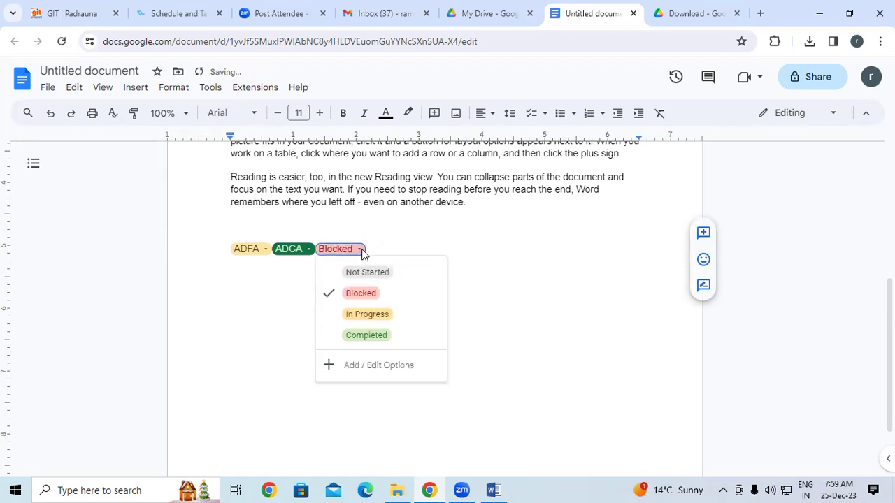
{"action": "left_click", "coordinate": [372, 314]}
{"action": "left_click", "coordinate": [373, 250]}
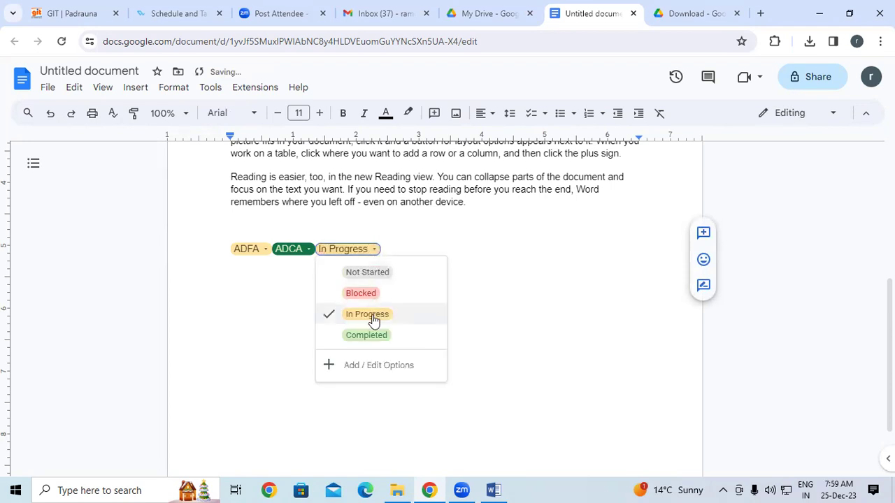
{"action": "left_click", "coordinate": [368, 333]}
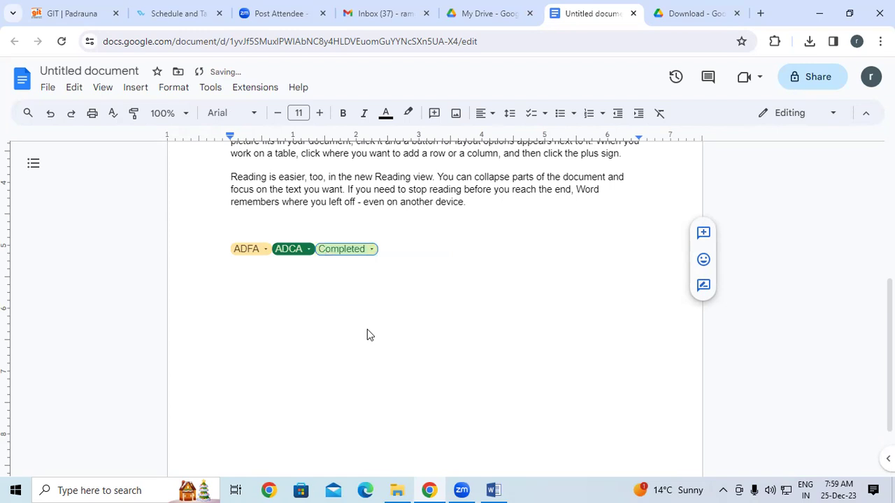
- Insert the preset Review status dropdown after the Completed dropdown
{"action": "left_click", "coordinate": [443, 254]}
{"action": "left_click", "coordinate": [28, 114]}
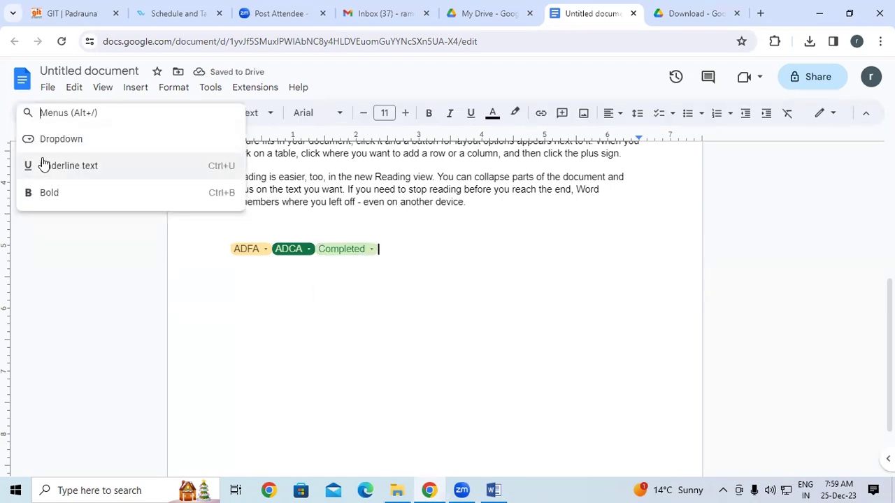
{"action": "left_click", "coordinate": [42, 138]}
{"action": "left_click", "coordinate": [428, 416]}
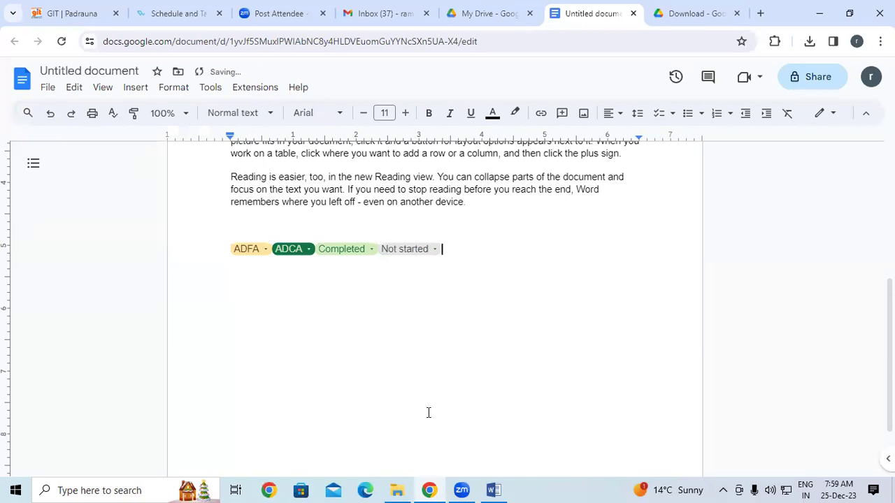
- Try In progress and Under review in the review status dropdown, and set it to Approved
{"action": "left_click", "coordinate": [438, 250]}
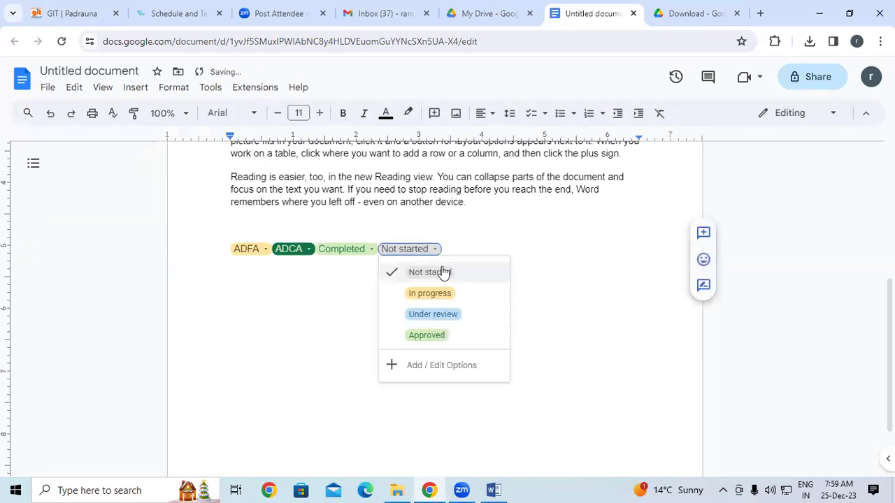
{"action": "left_click", "coordinate": [444, 298]}
{"action": "left_click", "coordinate": [435, 249]}
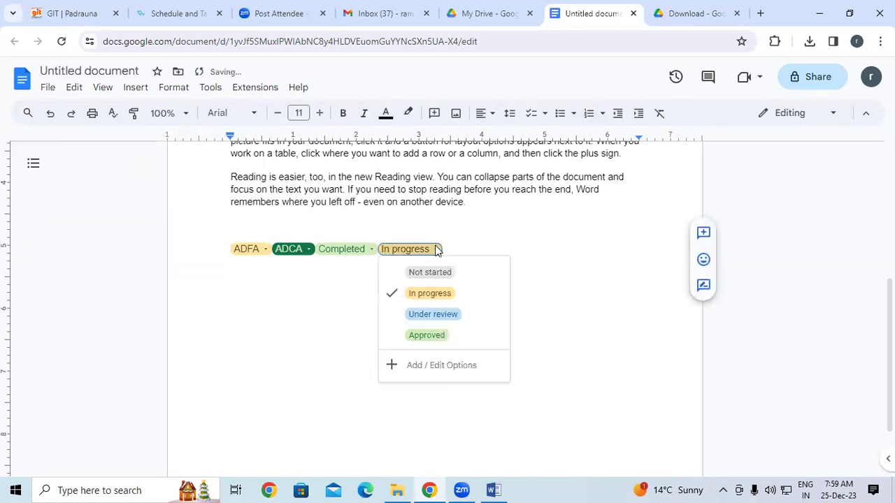
{"action": "left_click", "coordinate": [439, 323]}
{"action": "left_click", "coordinate": [437, 250]}
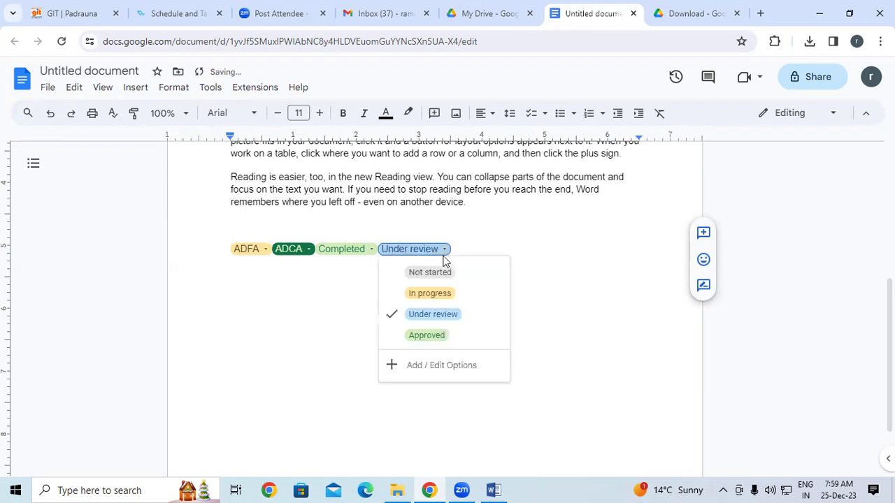
{"action": "left_click", "coordinate": [435, 339]}
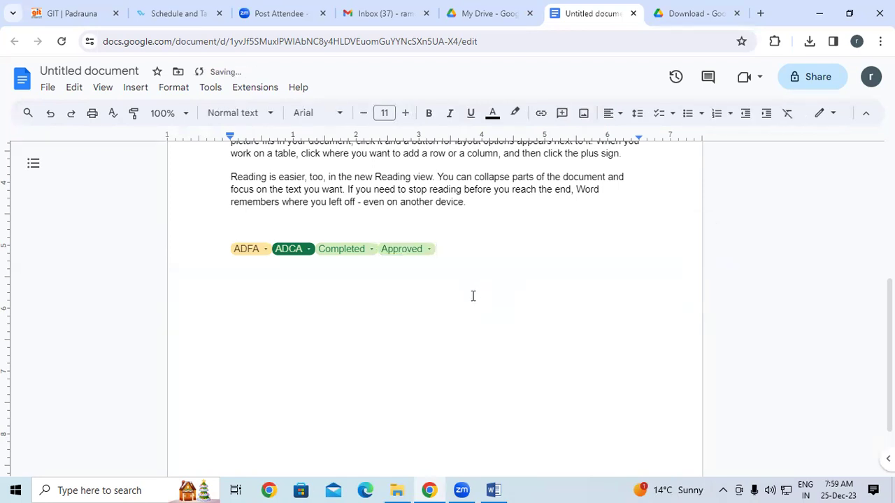
{"action": "scroll", "coordinate": [475, 303], "scroll_direction": "up", "scroll_amount": 2}
{"action": "scroll", "coordinate": [473, 296], "scroll_direction": "up", "scroll_amount": 5}
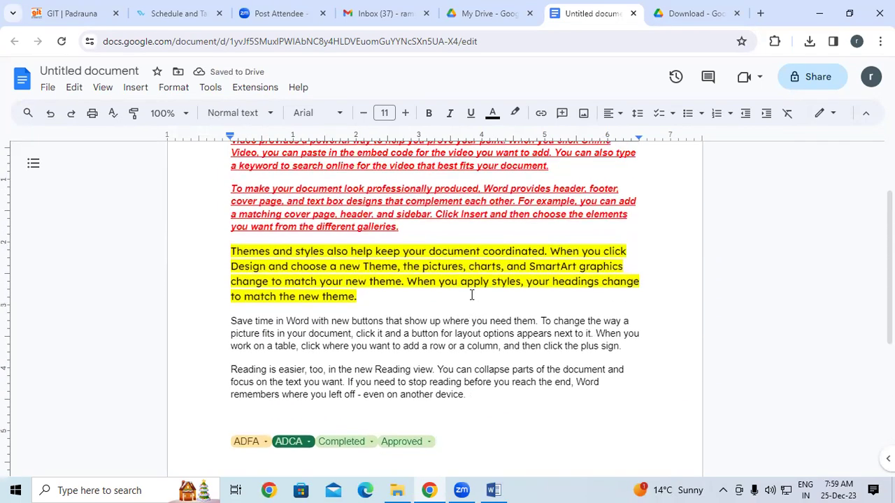
{"action": "scroll", "coordinate": [457, 276], "scroll_direction": "down", "scroll_amount": 8}
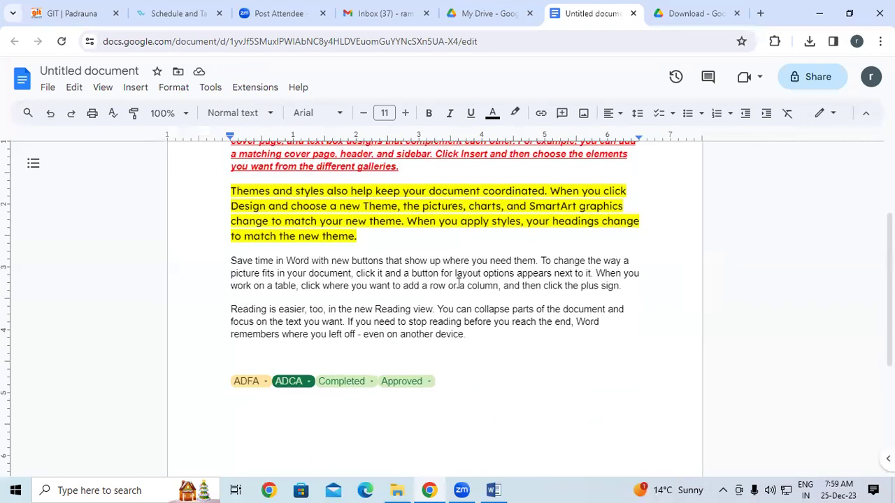
{"action": "scroll", "coordinate": [457, 283], "scroll_direction": "up", "scroll_amount": 4}
{"action": "scroll", "coordinate": [457, 279], "scroll_direction": "up", "scroll_amount": 3}
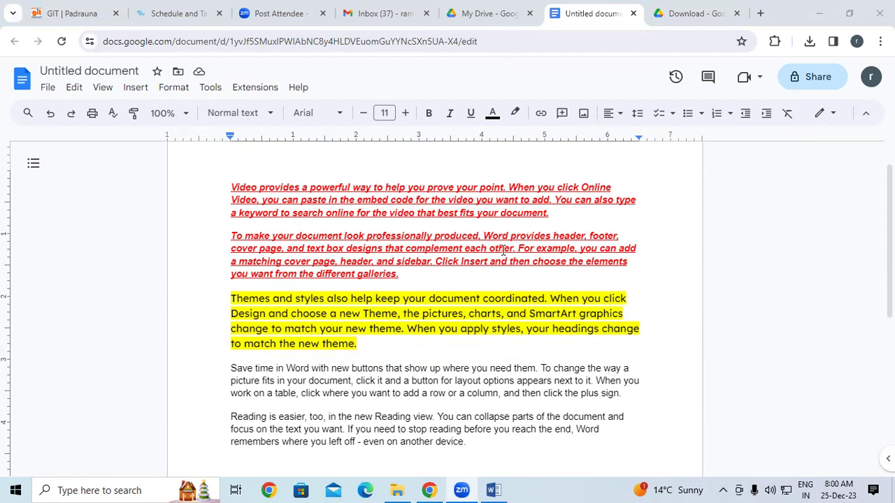
- Enter the filler text "jtyj" and "rgerg" on the blank line above the row of dropdowns
{"action": "scroll", "coordinate": [503, 250], "scroll_direction": "down", "scroll_amount": 3}
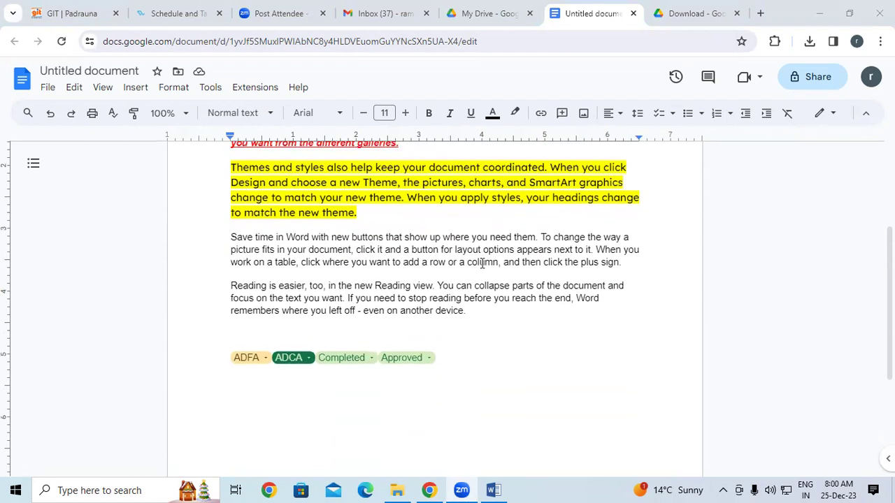
{"action": "left_click", "coordinate": [493, 341]}
{"action": "type", "text": "jtyj"}
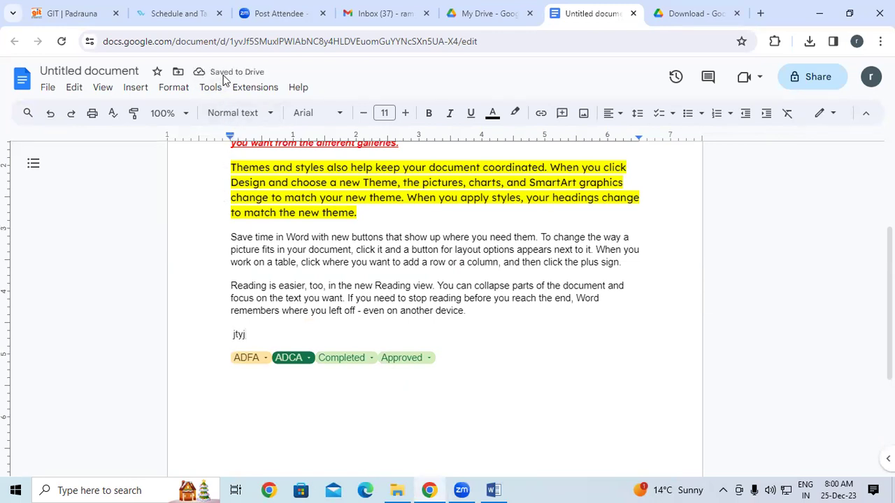
{"action": "type", "text": "rgerg"}
- Close the document and the Download page to return to My Drive, and clear the selection of the Untitled folder
{"action": "left_click", "coordinate": [634, 14]}
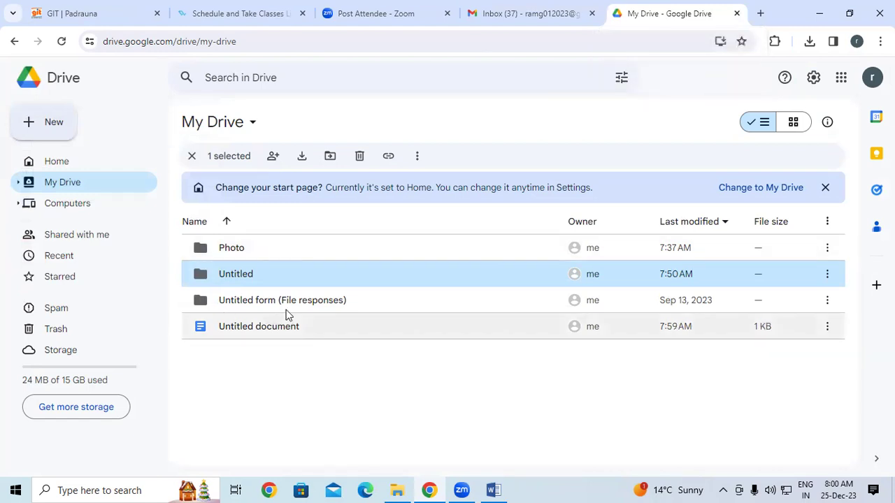
{"action": "left_click", "coordinate": [192, 156]}
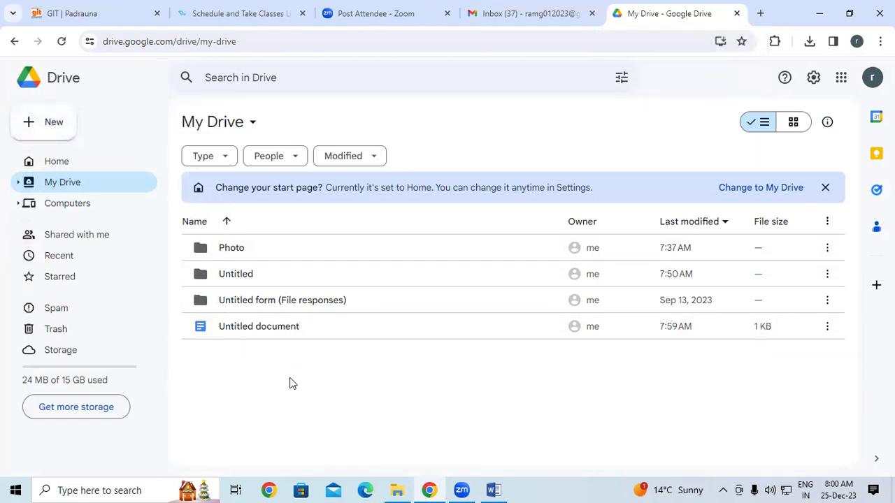